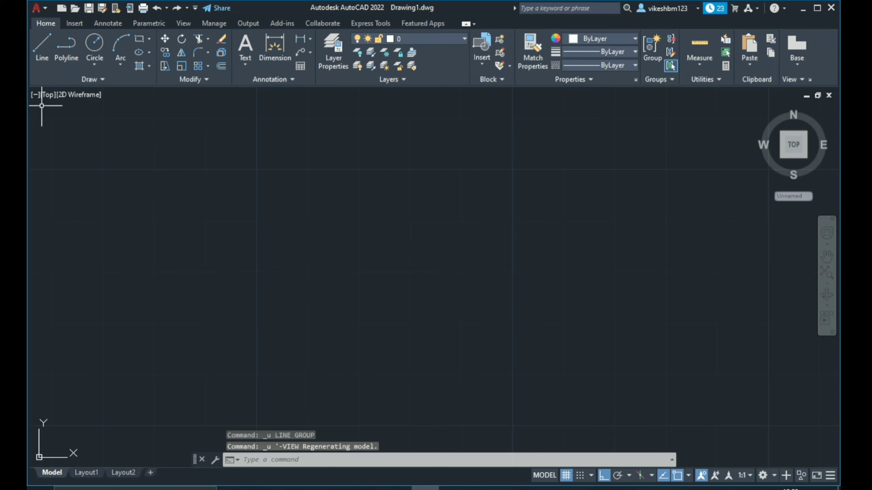
- In the Front view, draw a horizontal base line 82 units long and centre it on screen
click(46, 97)
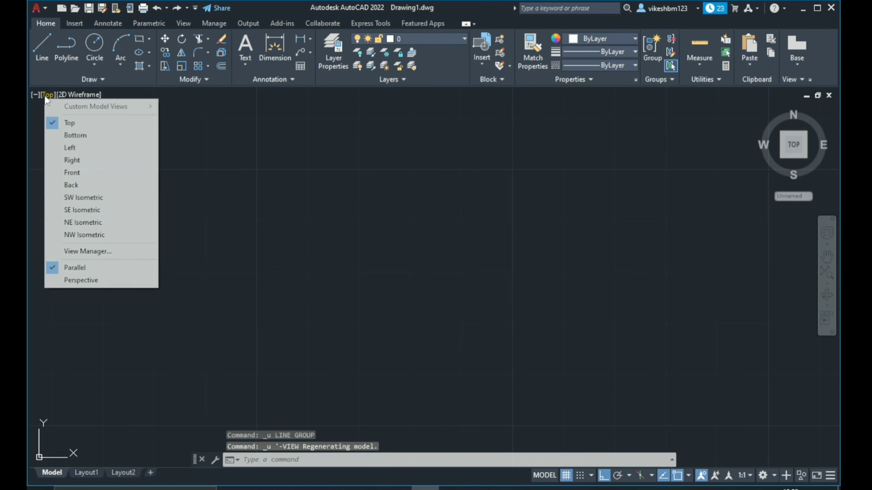
click(72, 170)
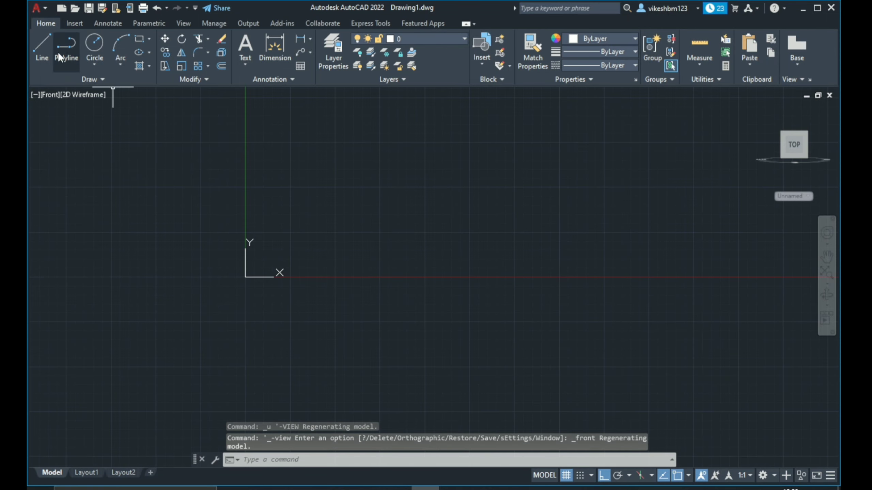
click(47, 61)
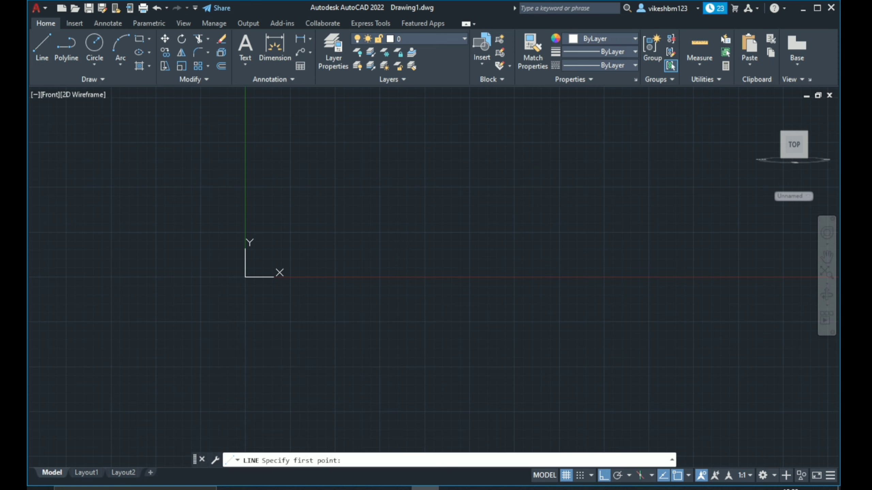
click(275, 355)
text(8)
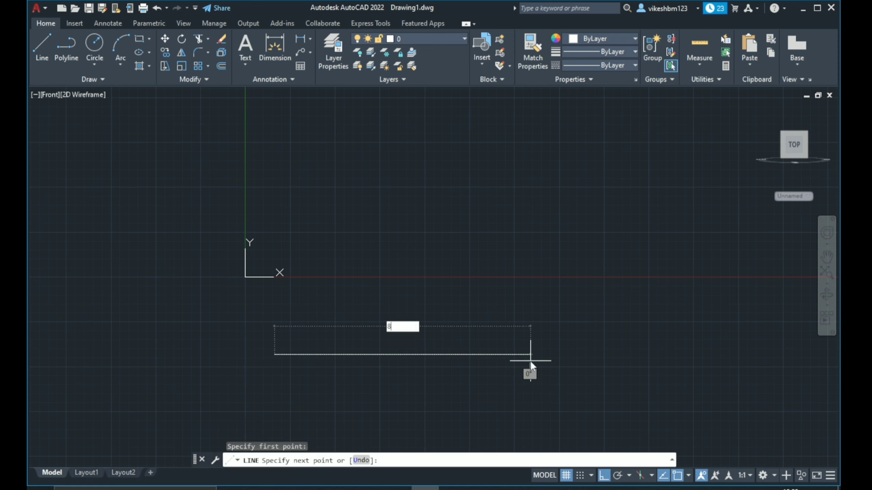
text(2)
key(Return)
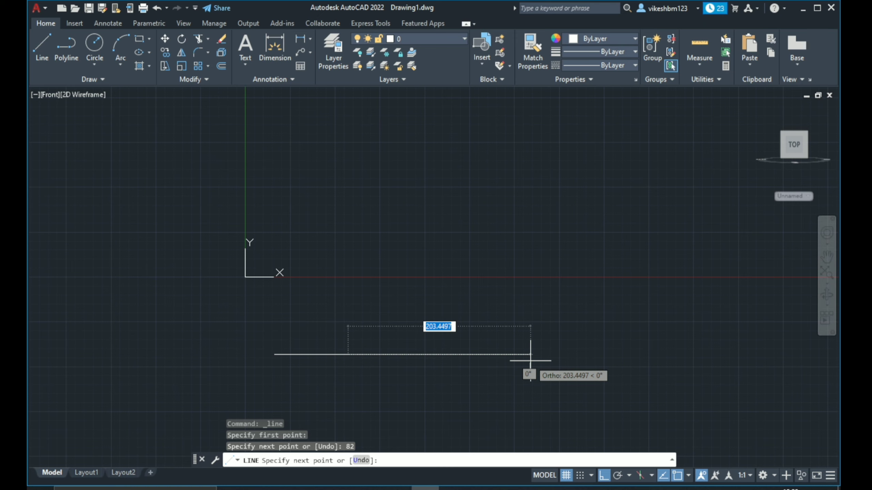
key(Escape)
scroll(289, 356, up, 4)
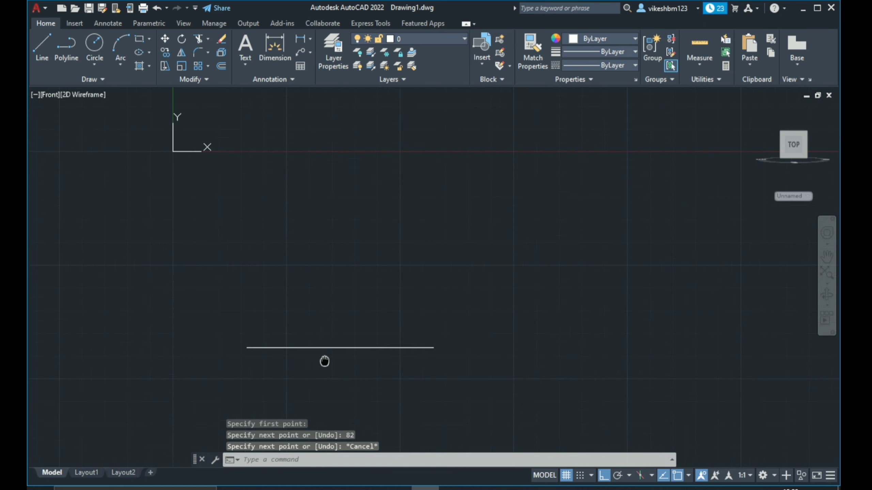
middle_drag(325, 360, 375, 351)
scroll(375, 351, up, 4)
middle_drag(432, 344, 392, 372)
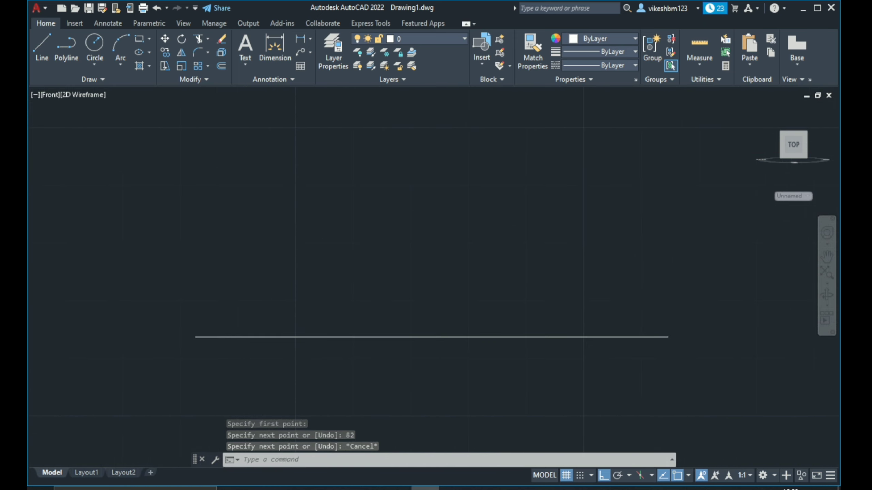
- Draw a radius-19 circle whose centre is tracked 48 units straight up from the base line's midpoint
click(93, 45)
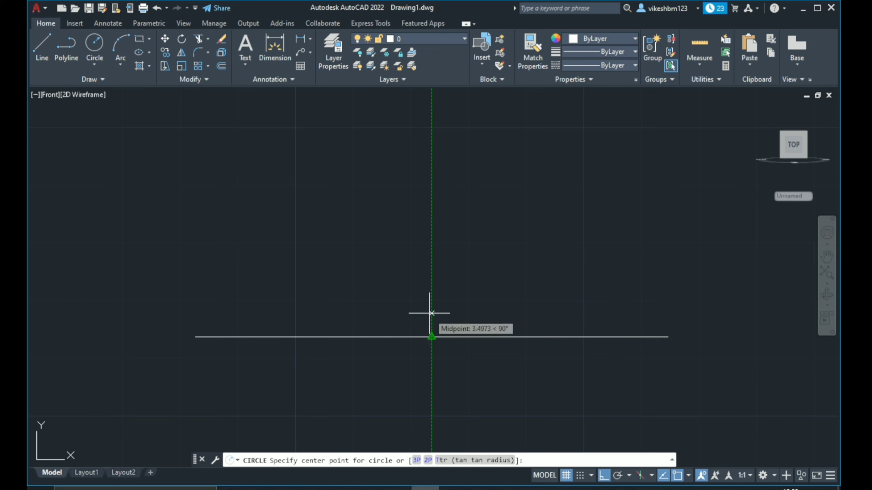
text(48)
key(Return)
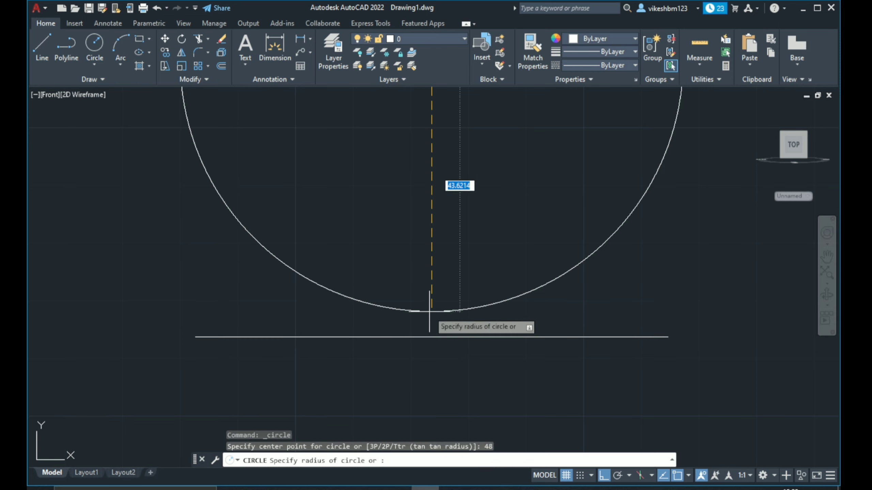
scroll(431, 307, down, 2)
scroll(431, 305, down, 3)
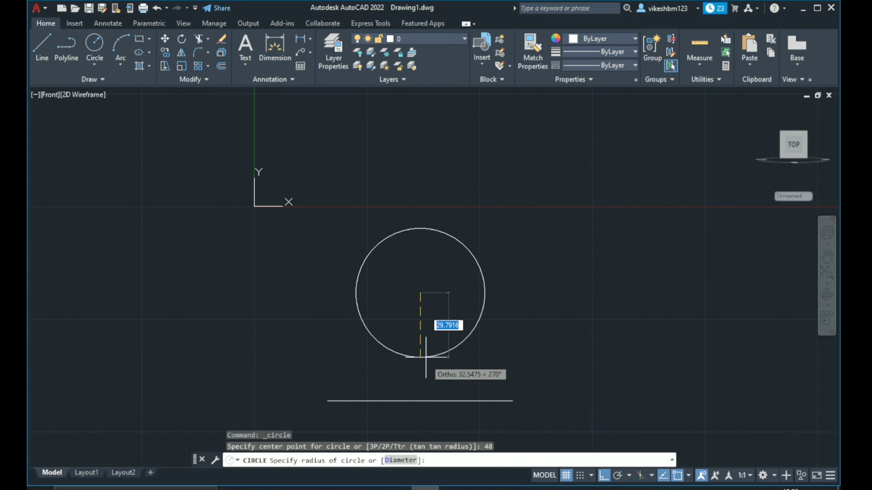
text(19)
key(Return)
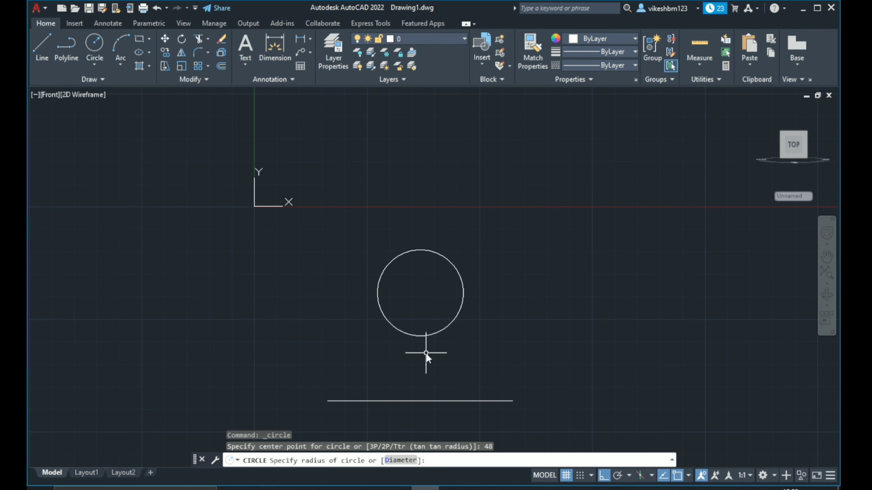
middle_drag(423, 354, 411, 307)
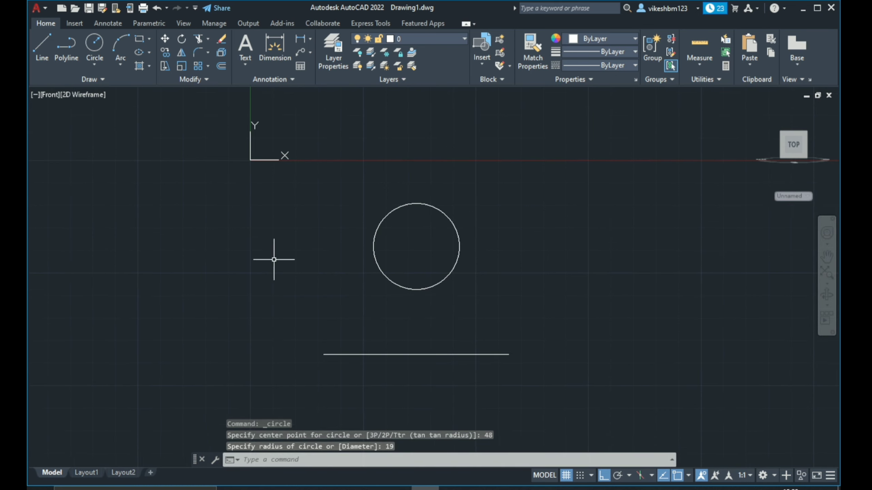
- Draw a line from the base line's left endpoint to a tangent point on the circle's left side
click(42, 48)
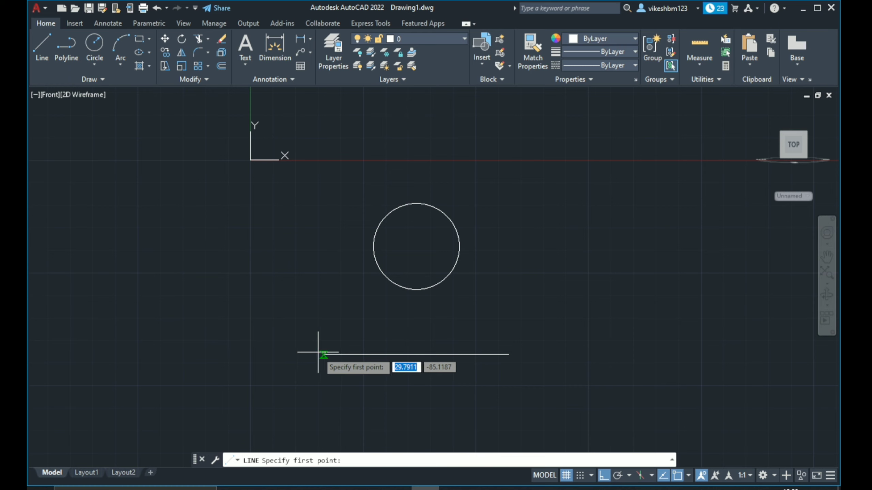
click(323, 354)
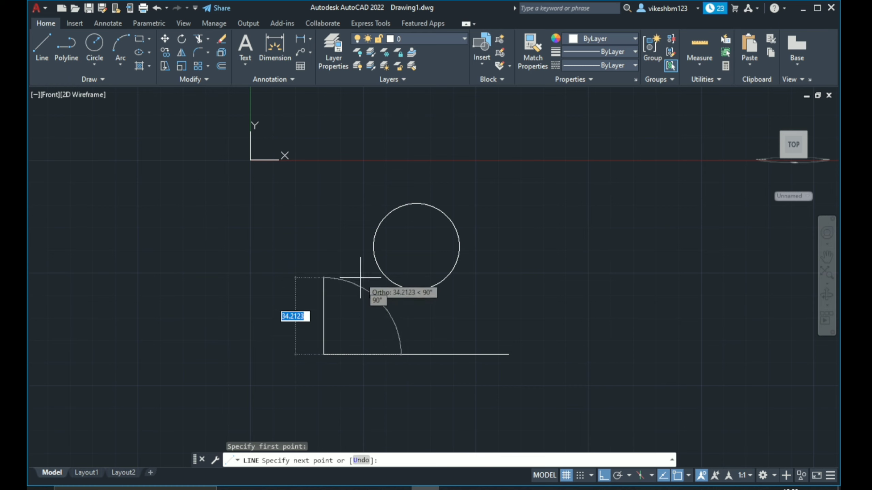
text(tan)
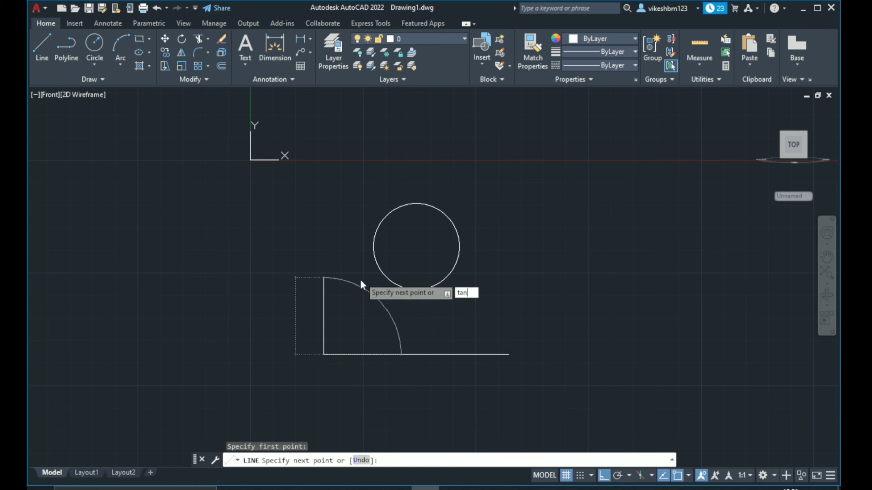
key(Return)
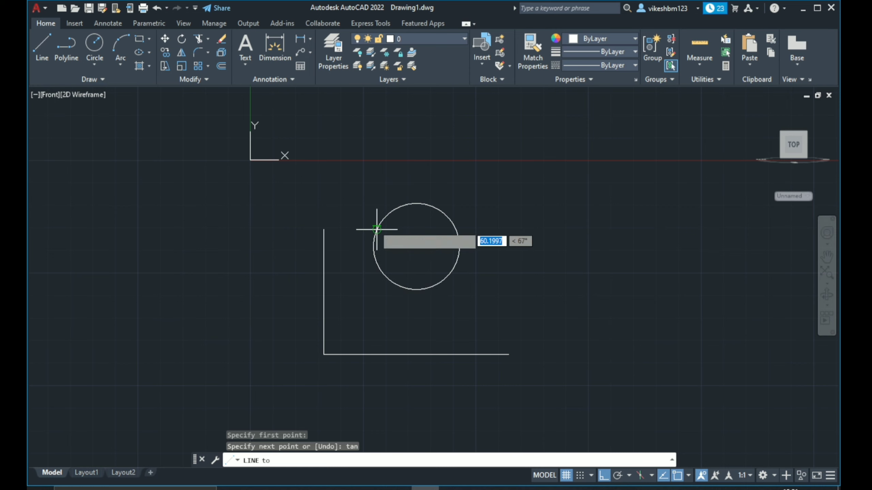
click(377, 229)
key(Escape)
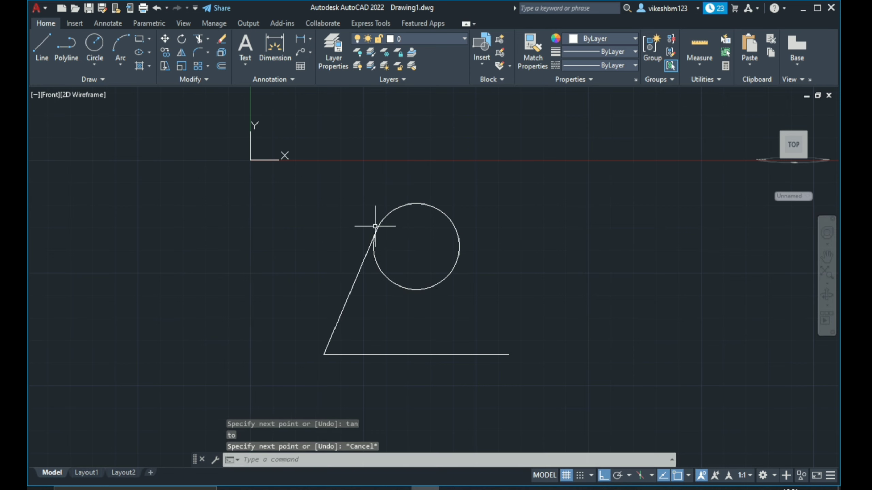
middle_drag(404, 309, 361, 272)
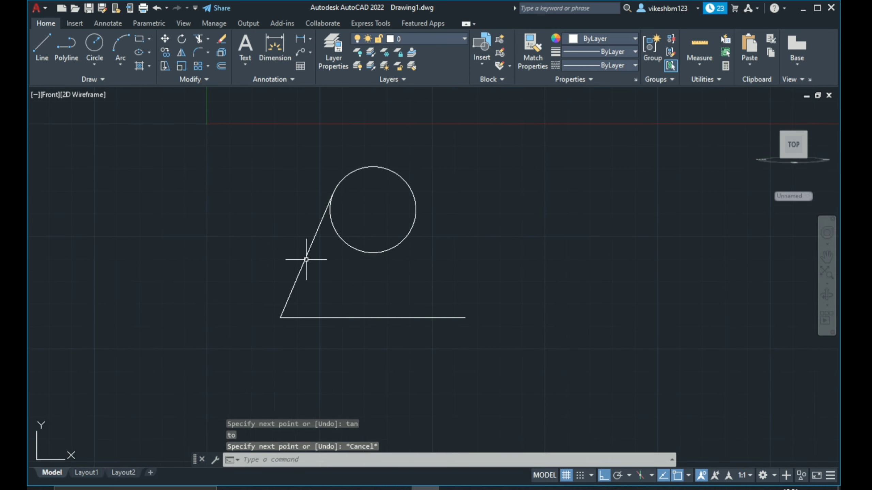
- Mirror the slanted line across the vertical axis through the base midpoint, keeping the original
click(182, 57)
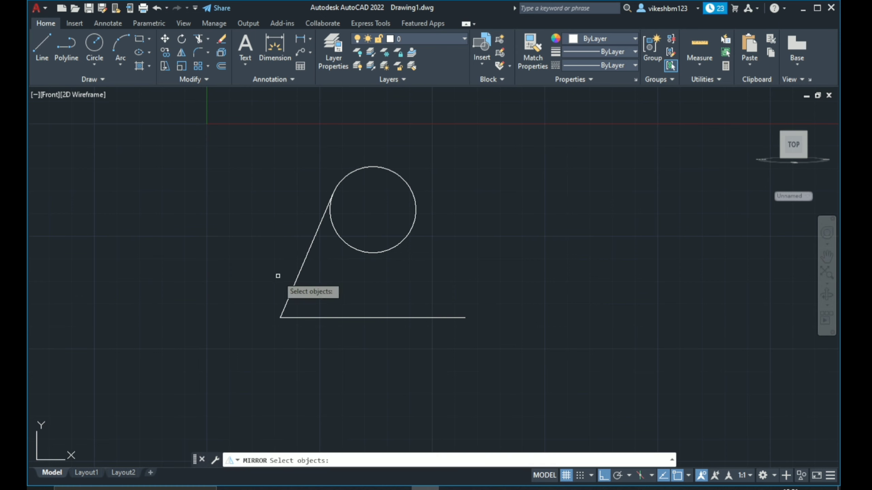
click(295, 286)
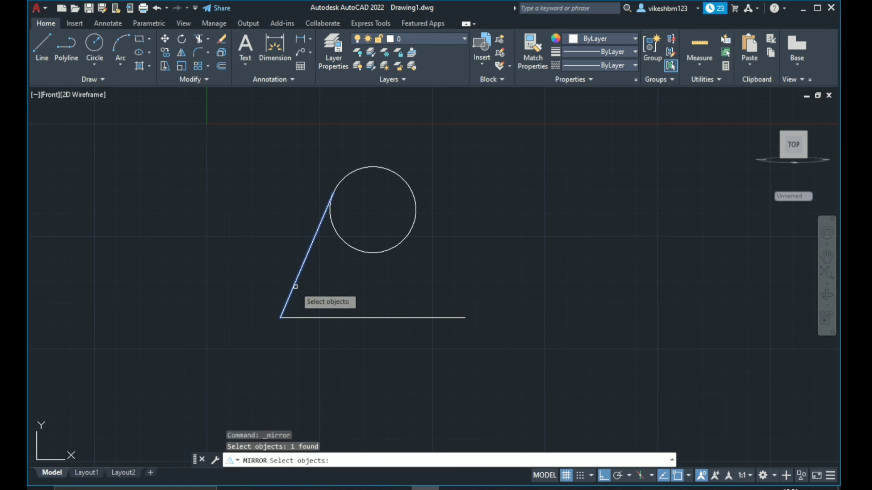
key(Return)
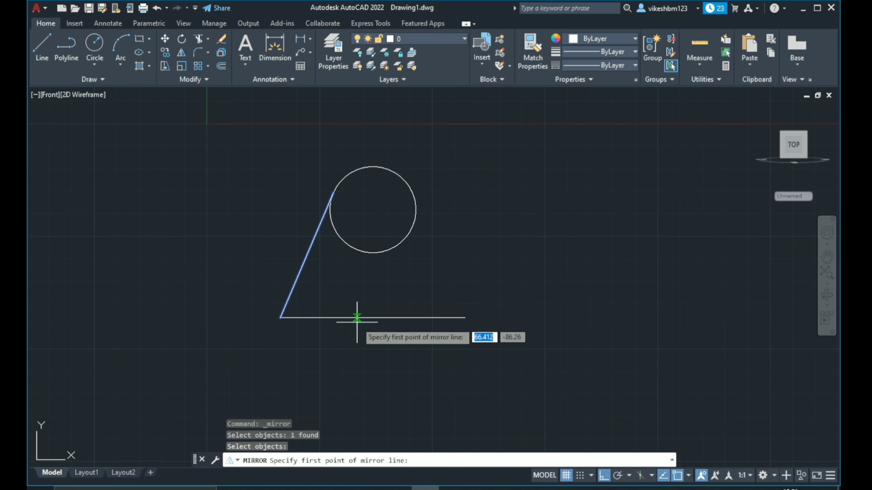
click(373, 318)
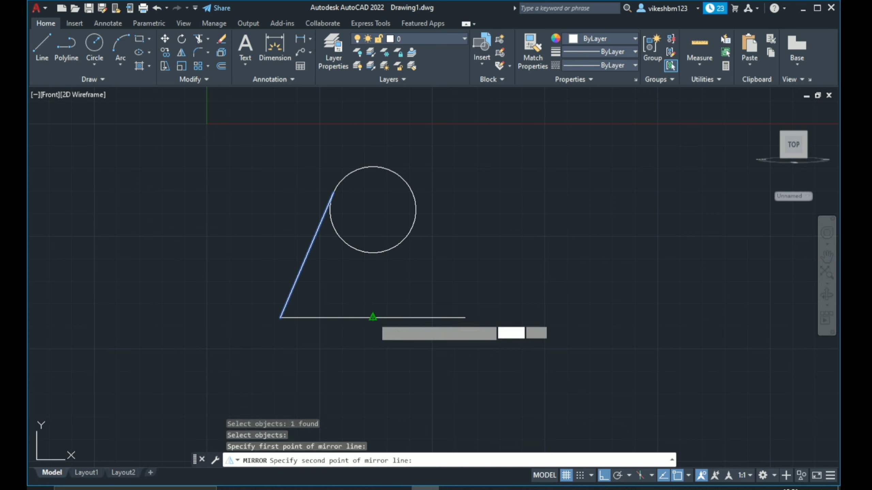
click(399, 275)
text(n)
key(Return)
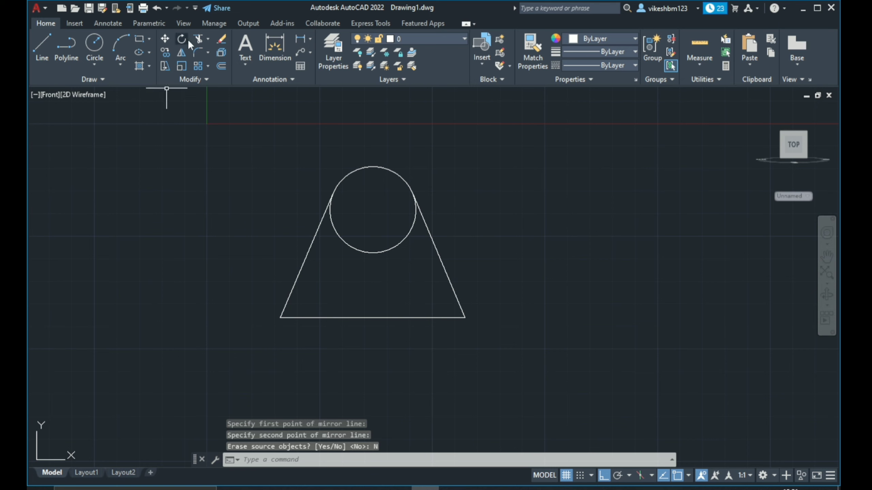
- Trim away the circle's lower arc between the slanted lines
click(199, 38)
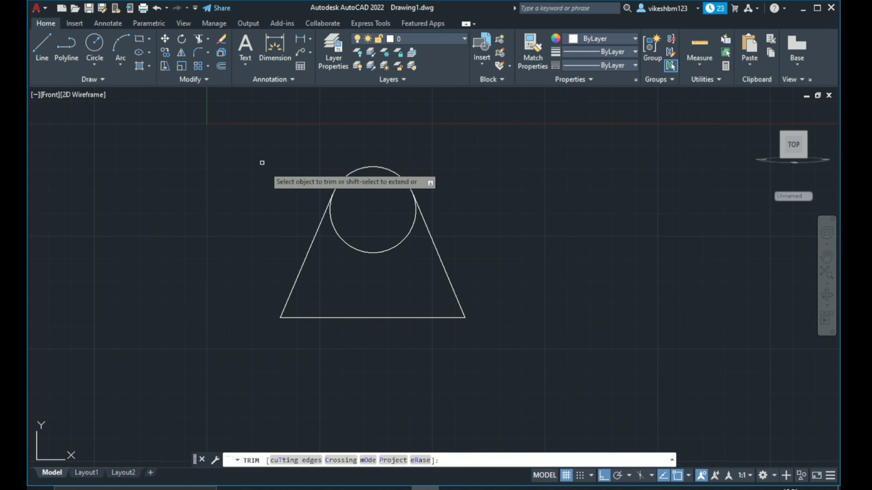
click(358, 248)
key(Escape)
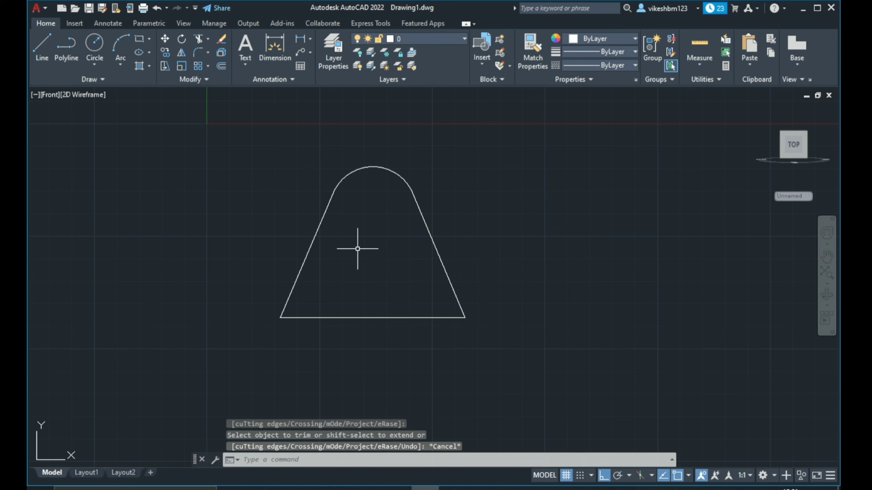
- Join the base line, both slanted lines and the upper arc into one polyline
click(210, 79)
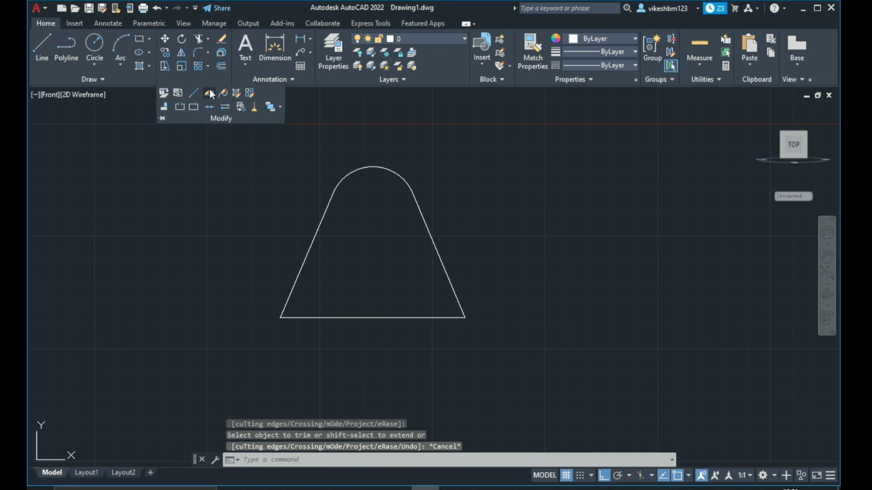
click(210, 108)
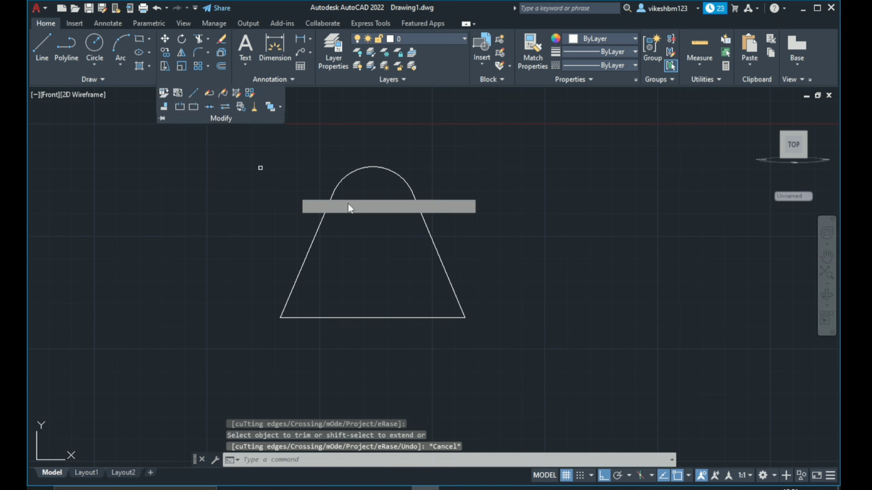
click(491, 155)
click(247, 344)
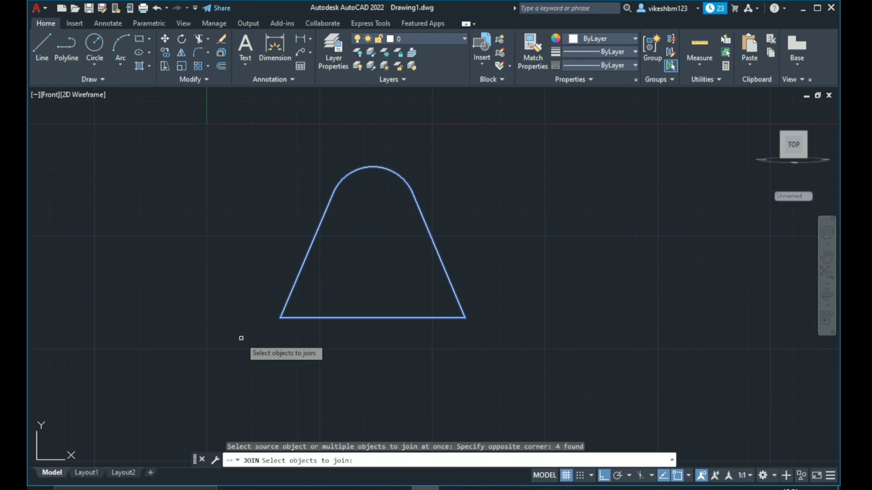
key(Return)
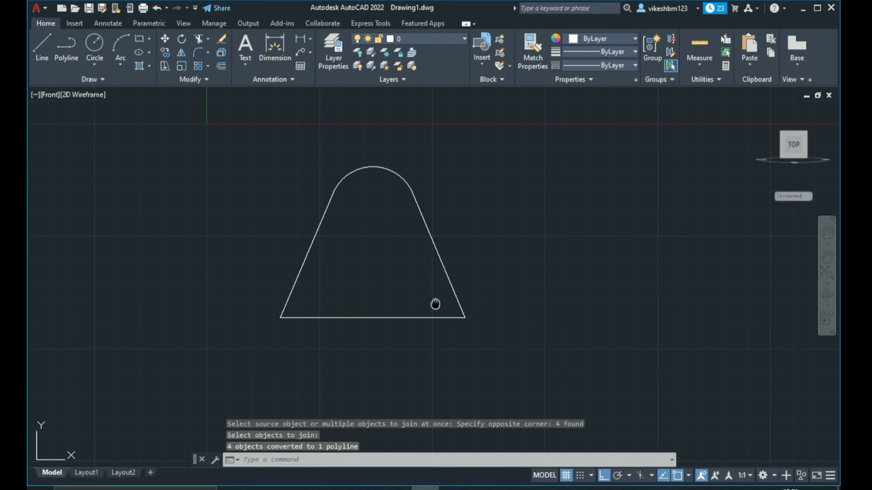
middle_drag(435, 304, 402, 305)
- Change the viewport to SW Isometric, then to SE Isometric
click(50, 94)
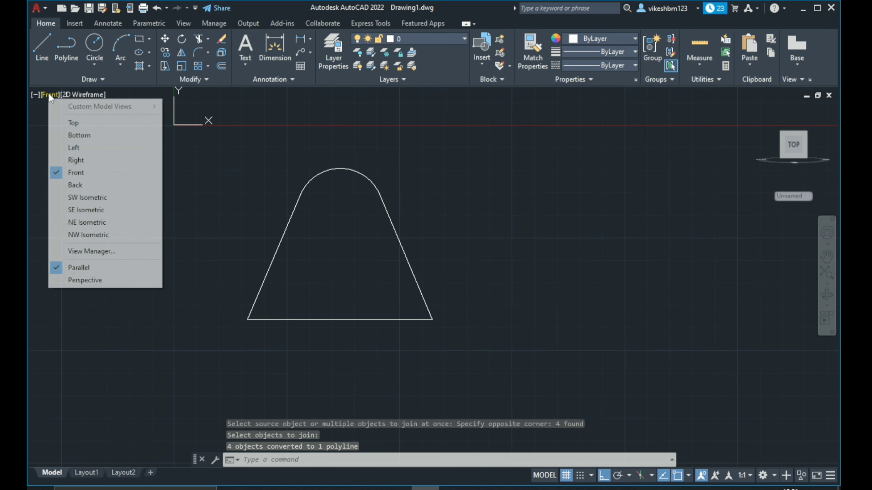
click(73, 201)
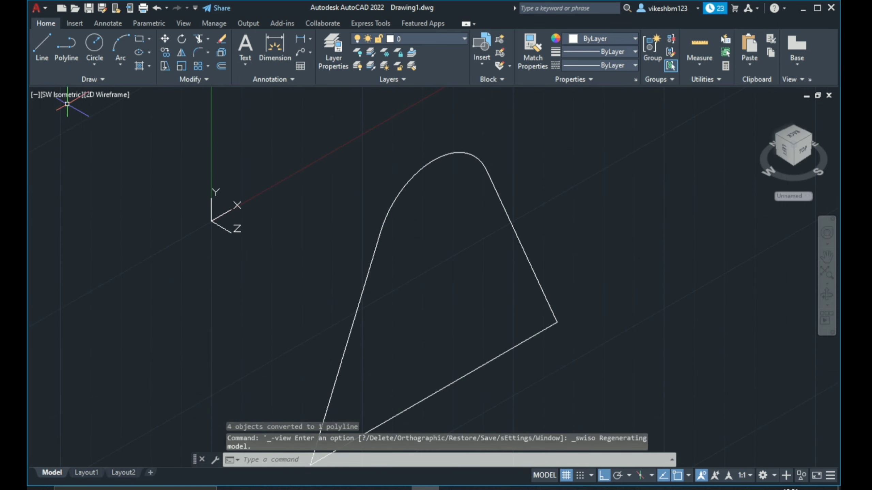
click(68, 96)
click(73, 209)
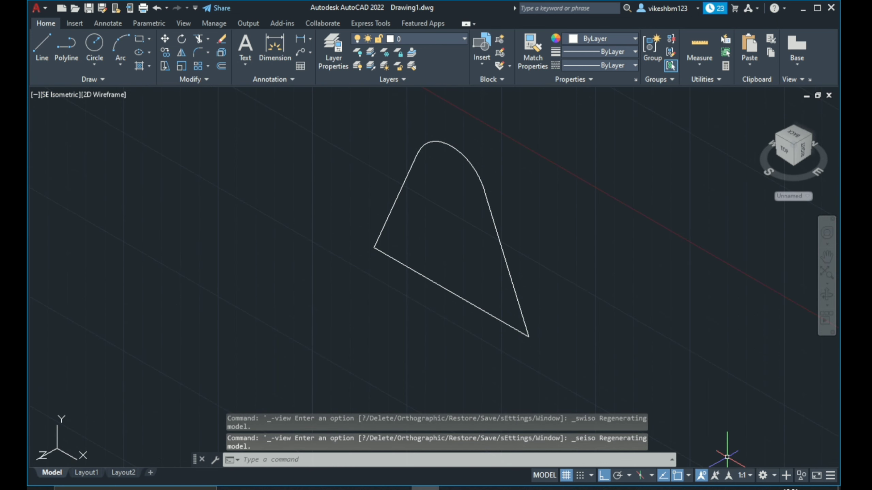
- Switch the workspace to 3D Modeling and bring up the bracket reference drawing
click(774, 476)
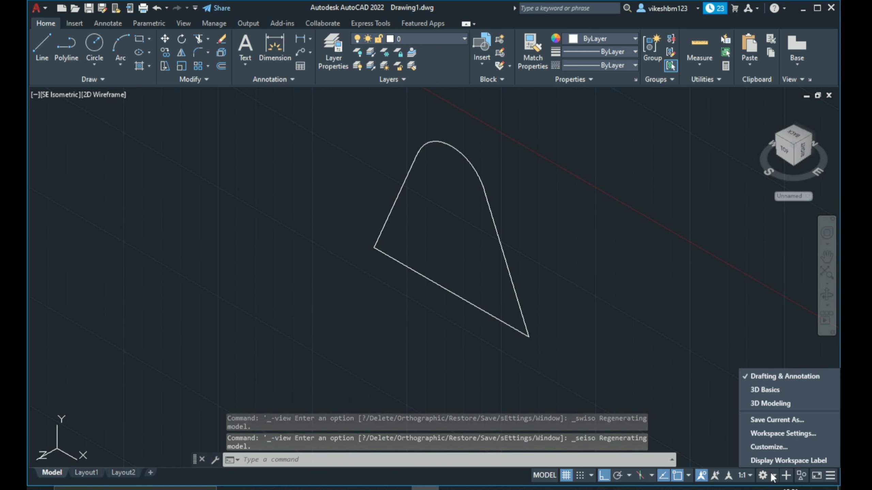
click(759, 403)
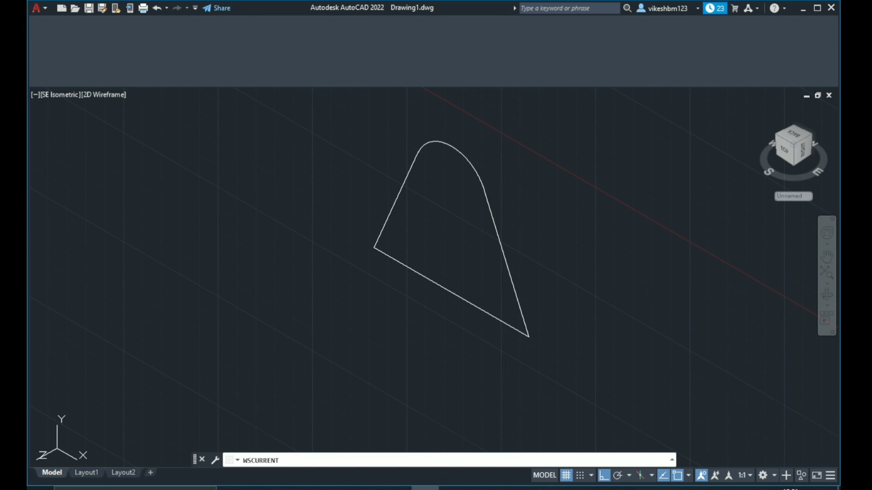
key(alt+Tab)
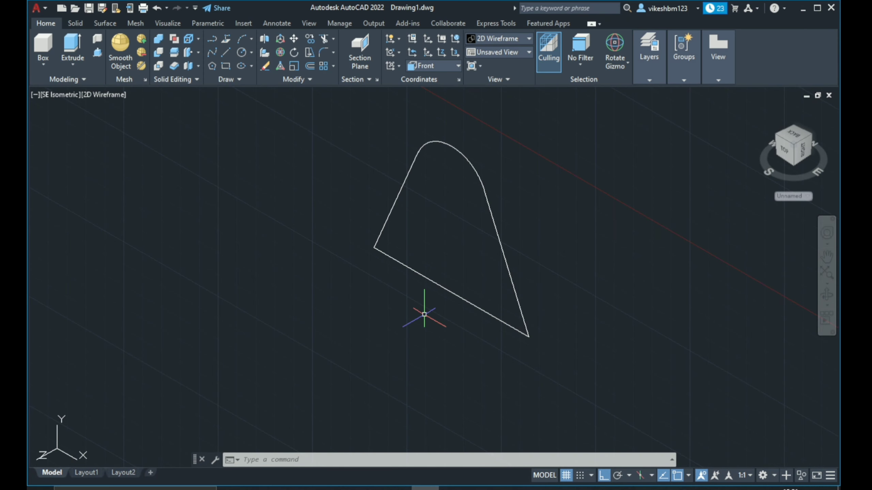
- Press-pull the closed tapered profile 10 units into a solid plate
middle_drag(424, 314, 394, 346)
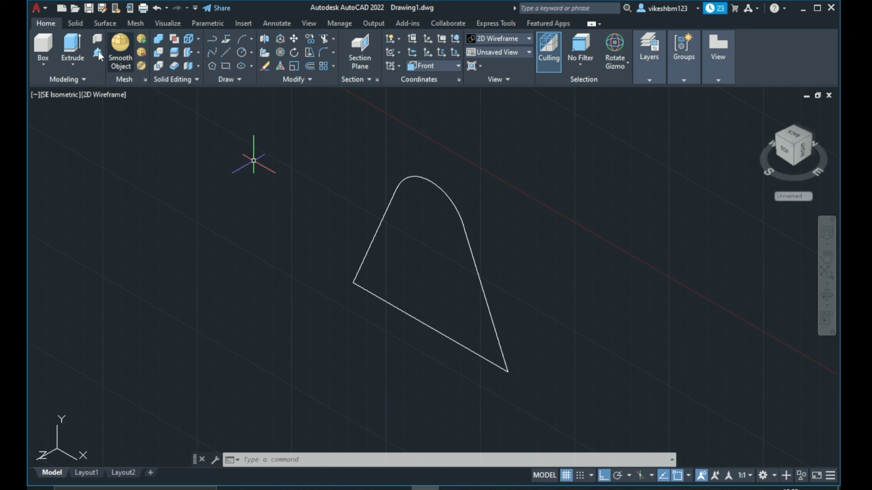
click(412, 182)
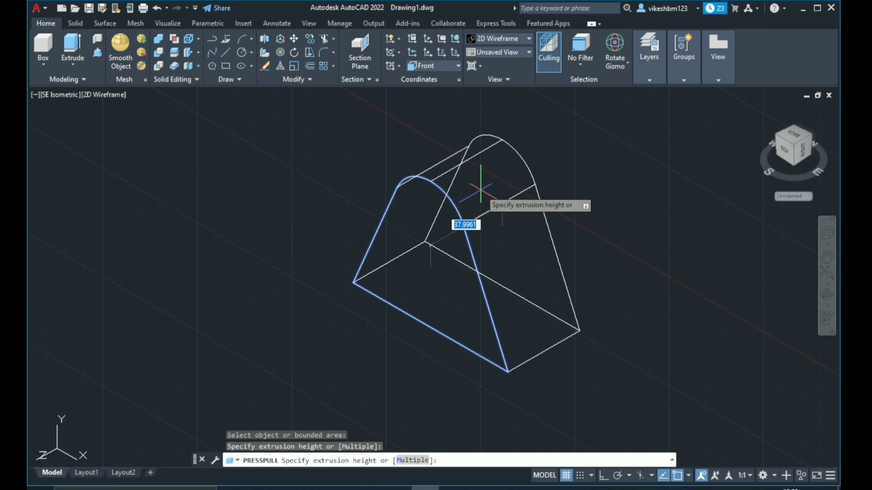
text(10)
key(Return)
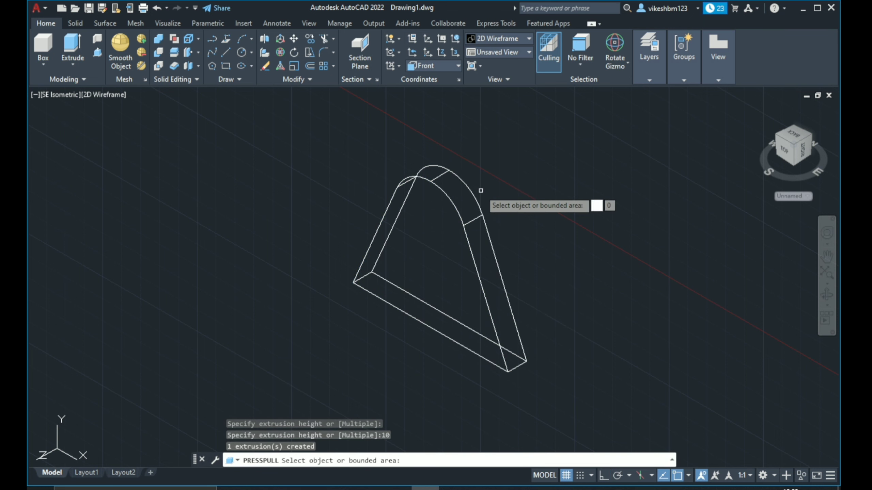
key(Return)
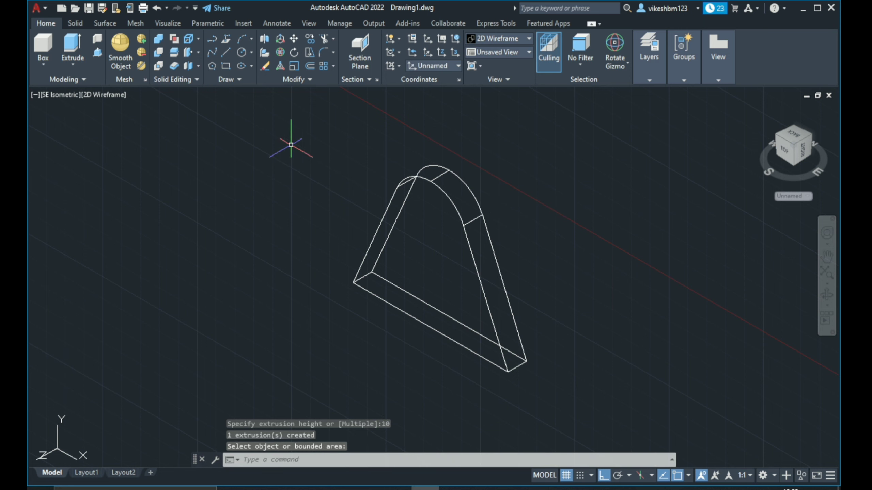
- In the Front view, draw a radius-19 circle to the right of the profile
click(51, 94)
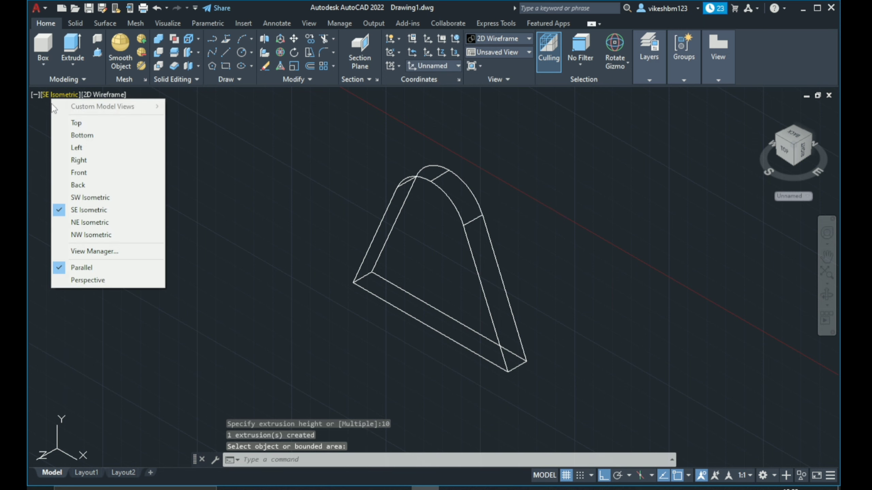
click(70, 174)
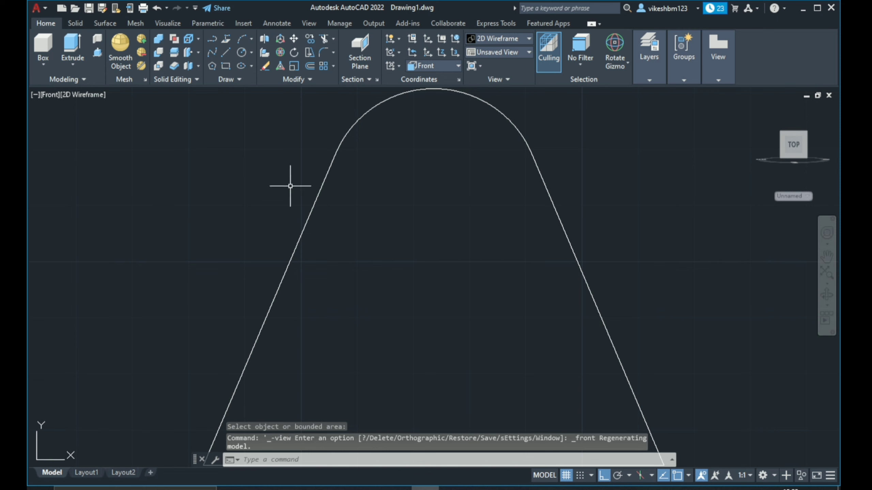
click(241, 53)
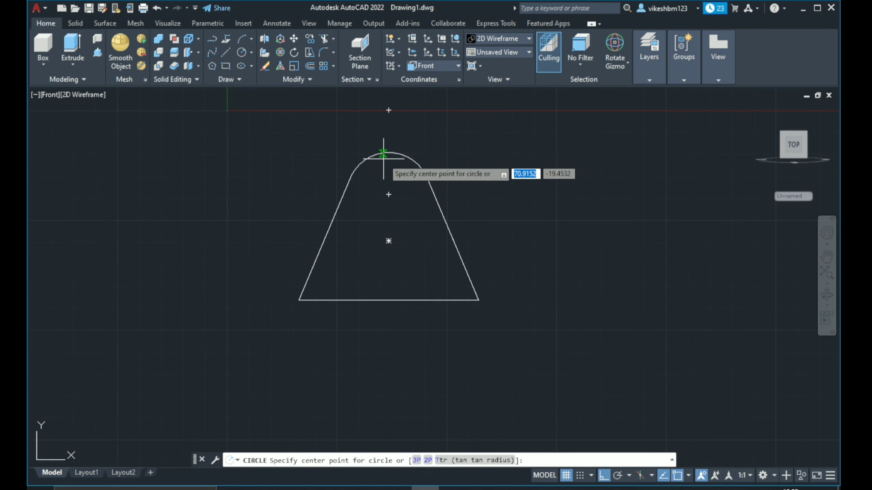
shift+middle_drag(383, 159, 345, 230)
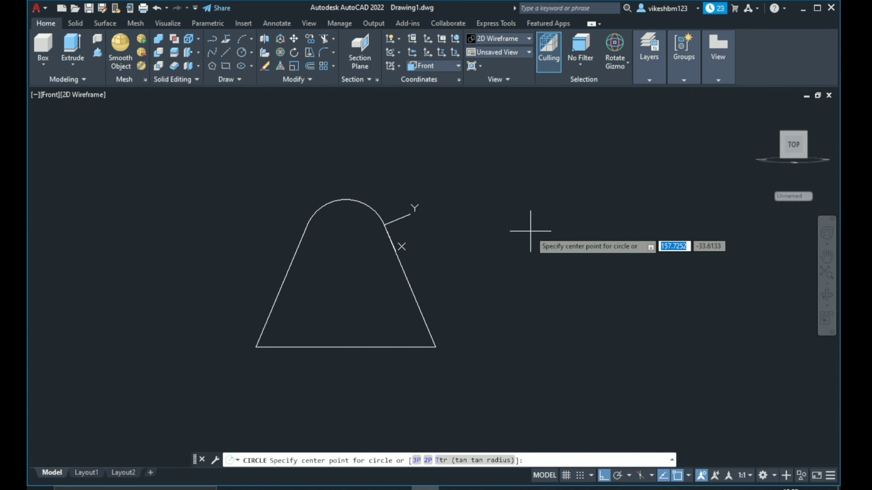
scroll(411, 206, up, 4)
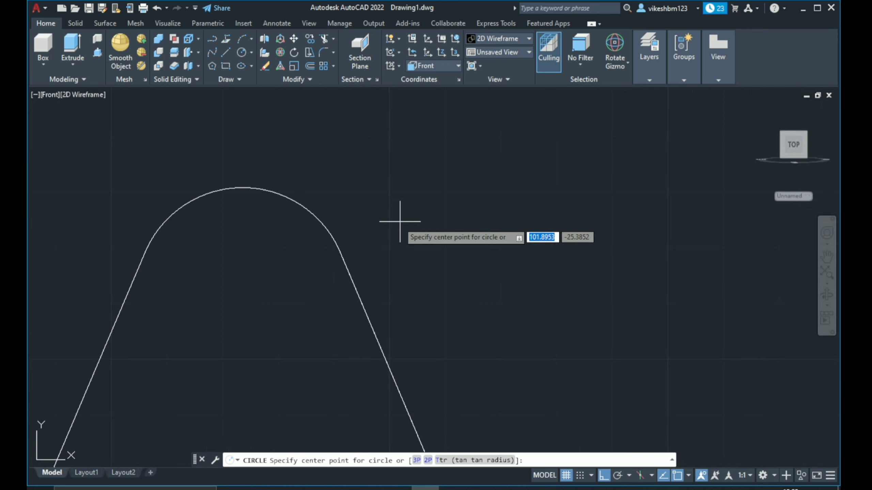
scroll(400, 221, down, 3)
click(497, 232)
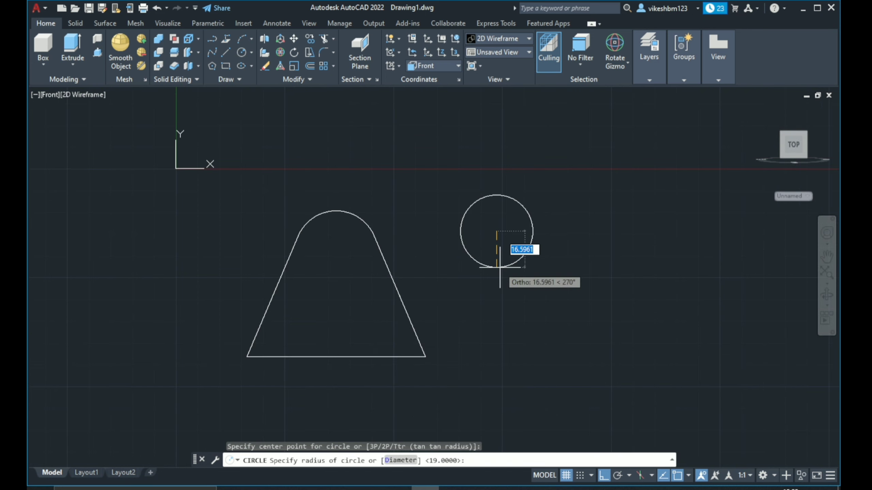
text(19)
key(Return)
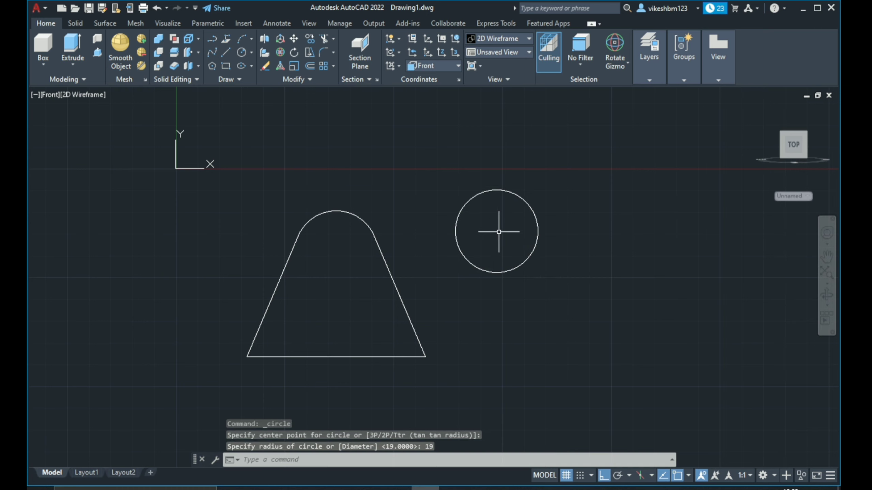
- Pan the drawing, then start another circle and cancel it unfinished
scroll(499, 232, down, 2)
middle_drag(498, 230, 471, 241)
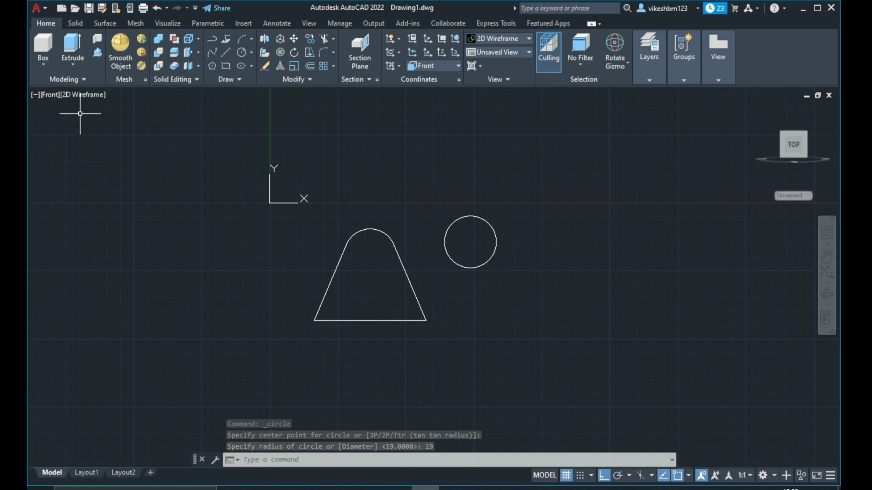
click(50, 94)
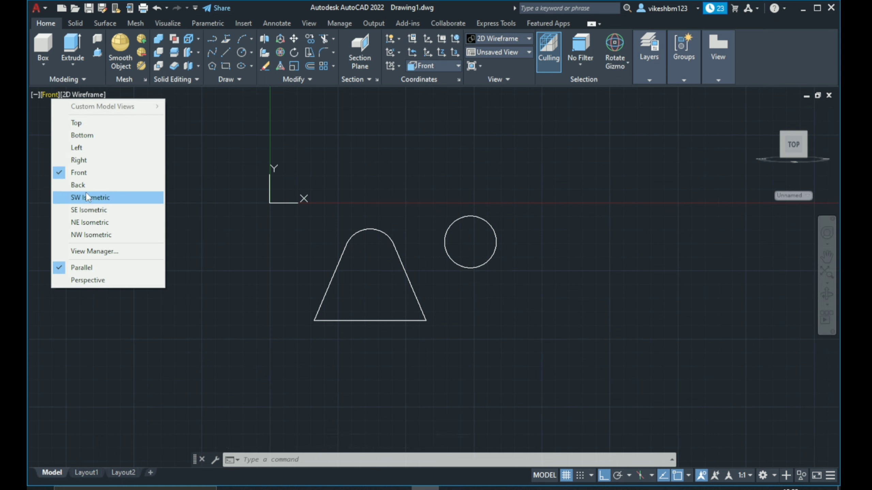
click(474, 206)
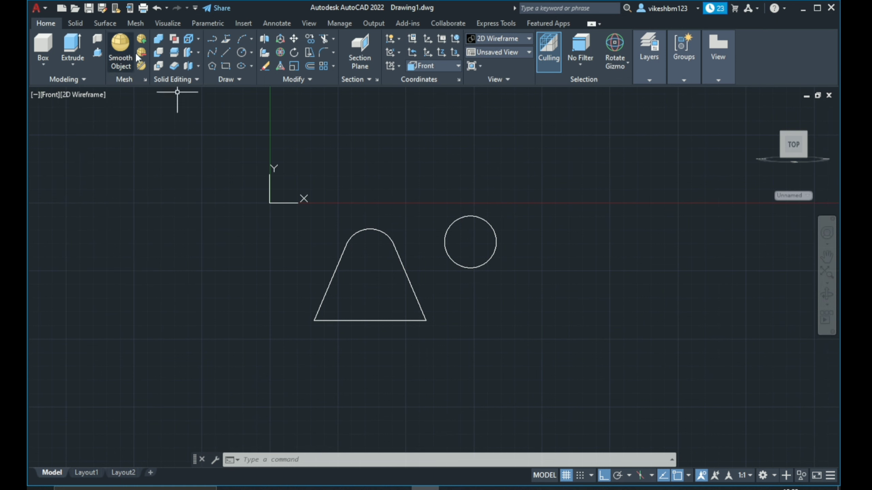
click(242, 52)
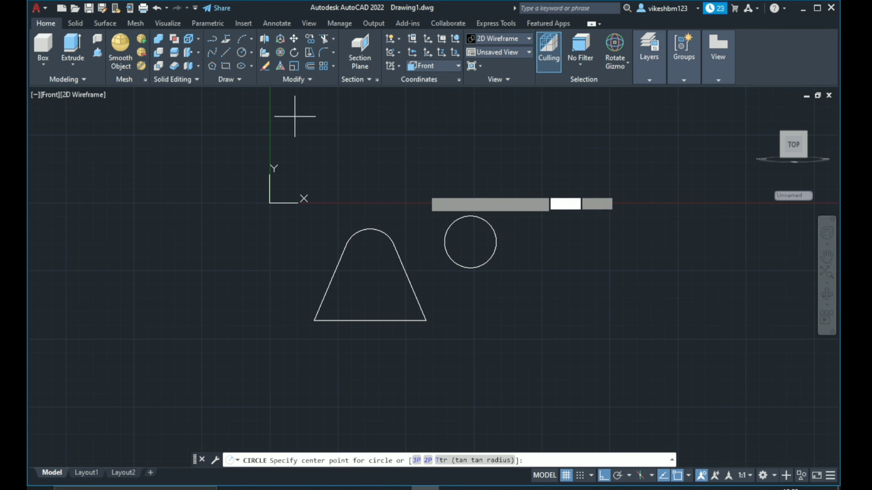
click(547, 280)
key(Escape)
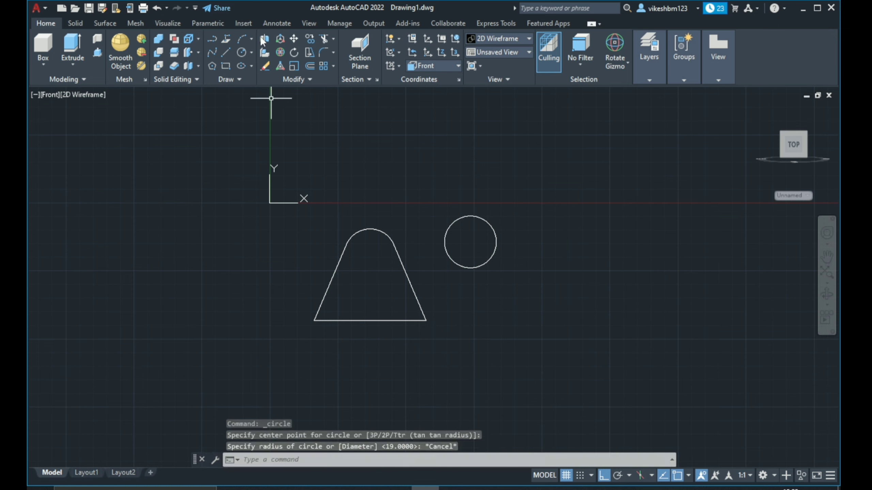
- Draw a 22-diameter circle concentric with the radius-19 circle using Center, Diameter
click(252, 52)
click(259, 90)
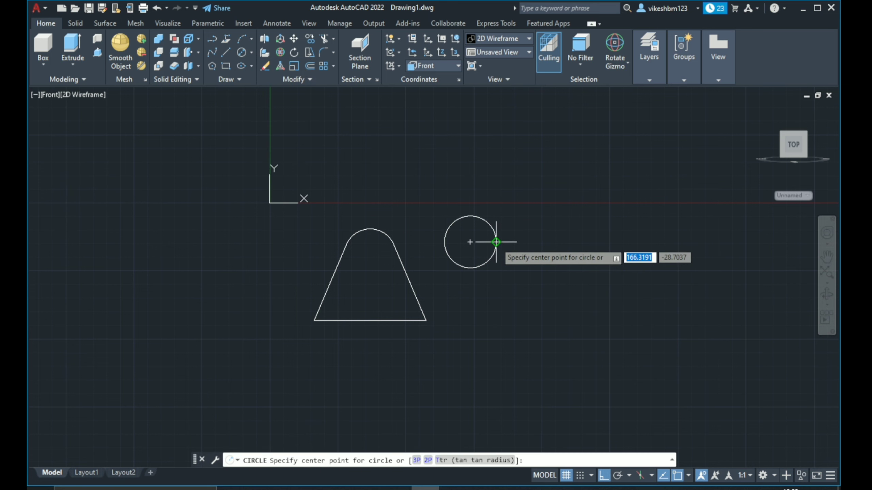
click(470, 242)
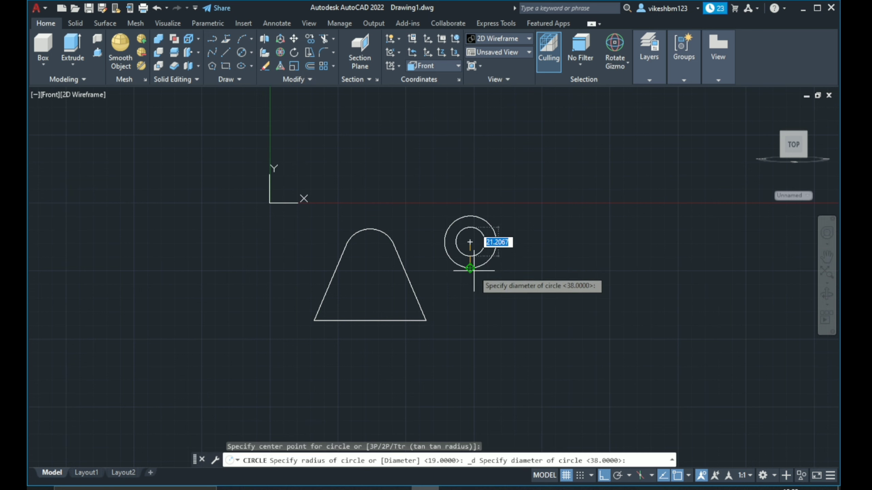
text(22)
key(Return)
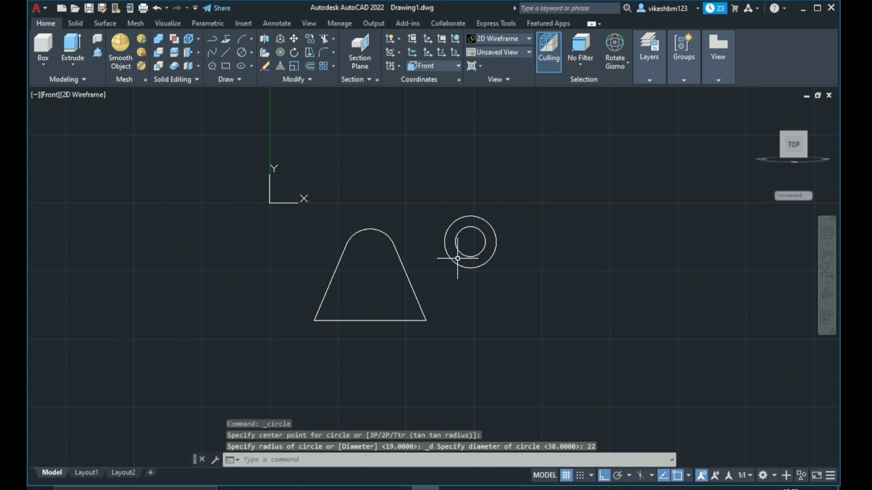
click(49, 94)
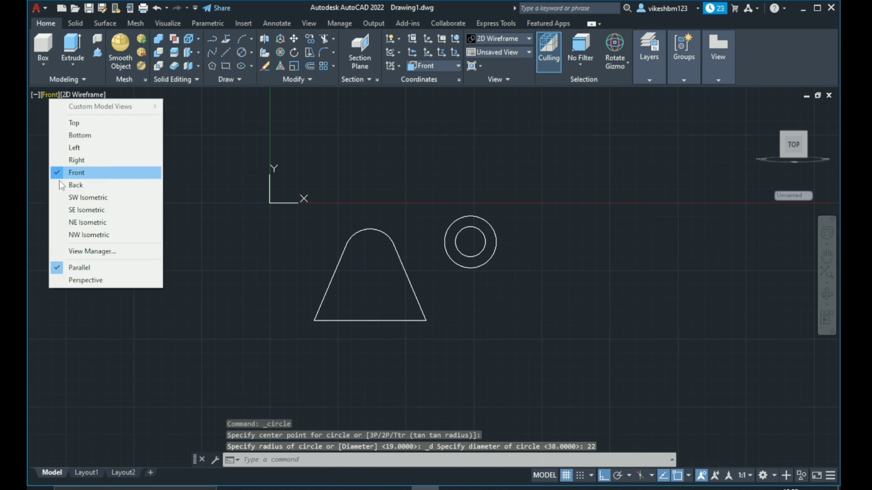
- In SE Isometric, move the radius-19 circle by its centre onto the centre of the upright's arc end
click(82, 211)
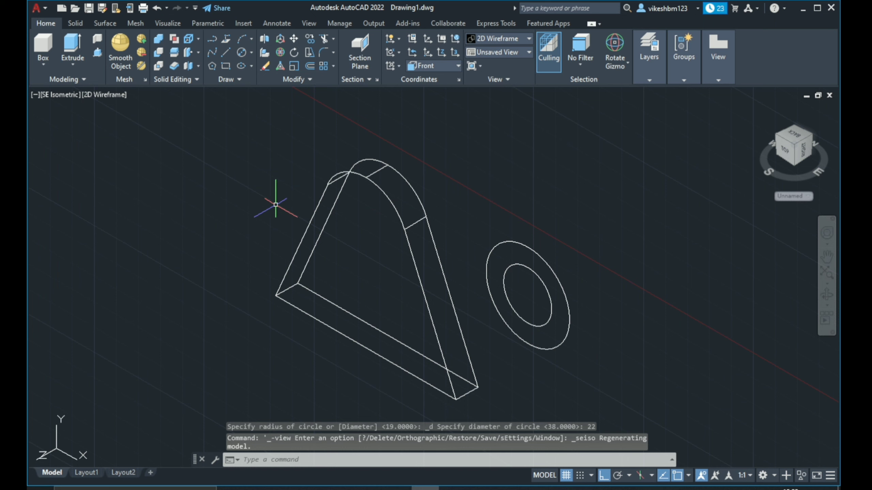
middle_drag(338, 269, 272, 262)
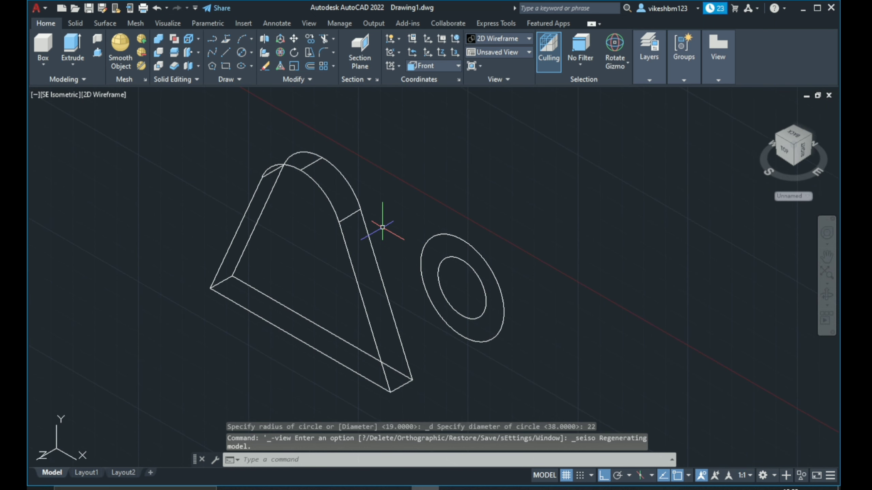
click(446, 235)
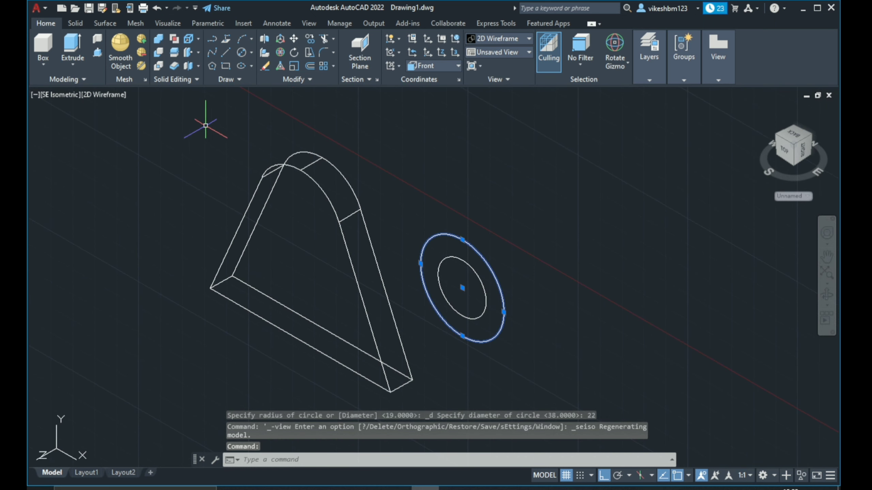
click(294, 38)
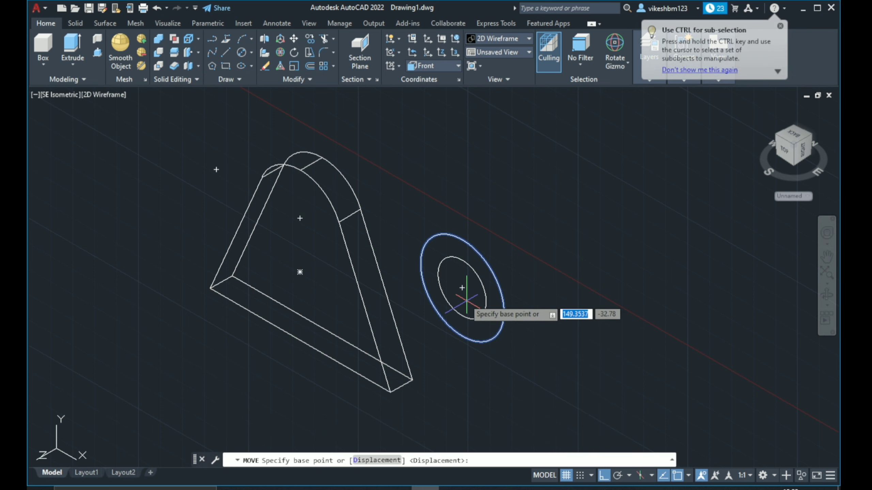
click(462, 288)
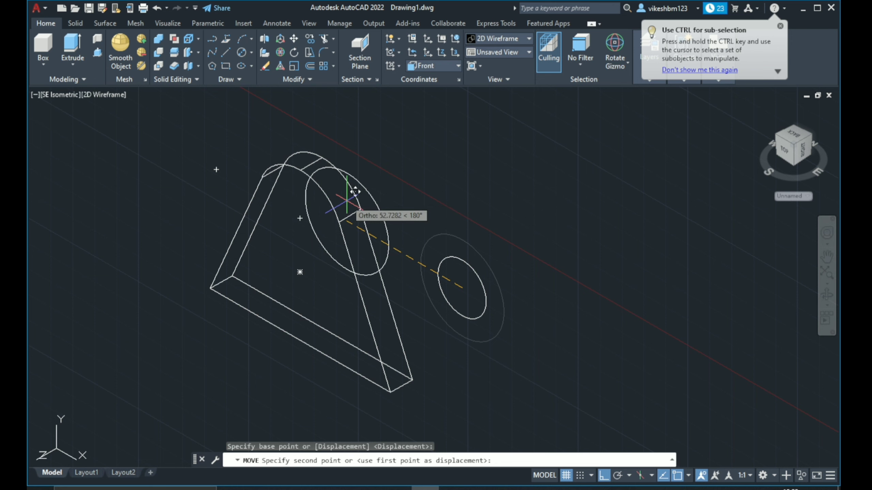
click(320, 205)
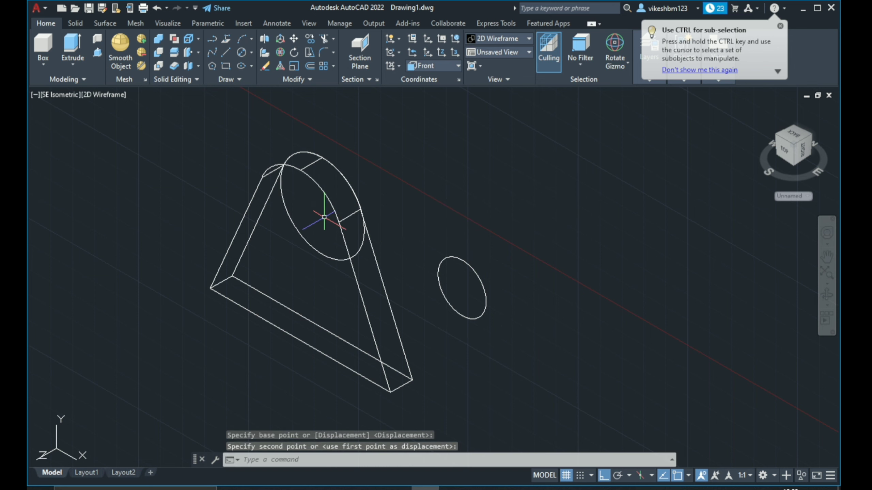
click(97, 52)
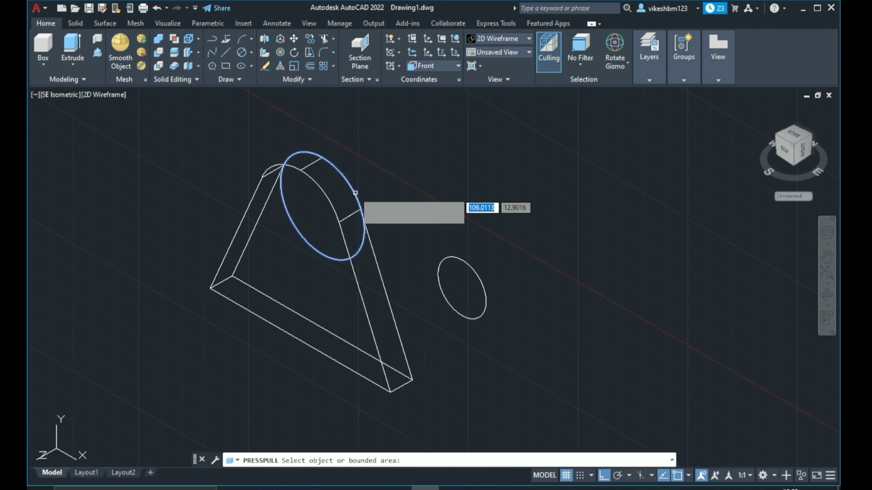
- Press-pull the radius-19 circle into a boss 2 units thick
click(354, 195)
text(2)
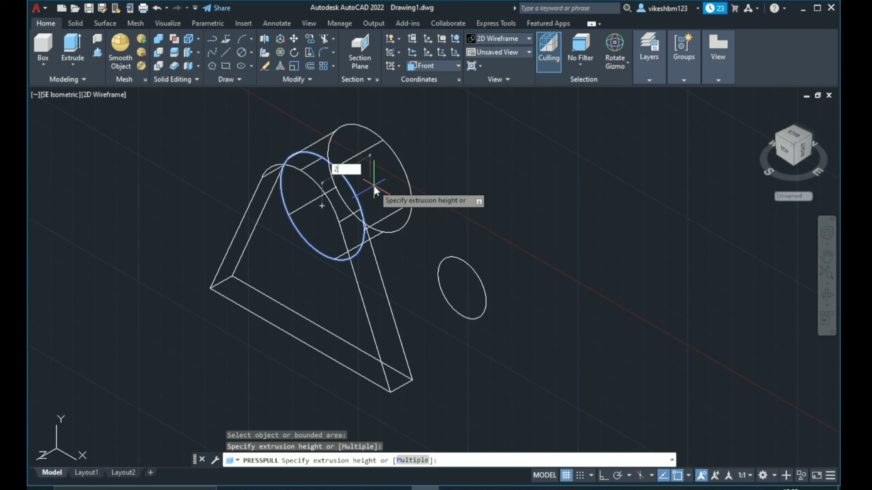
key(Return)
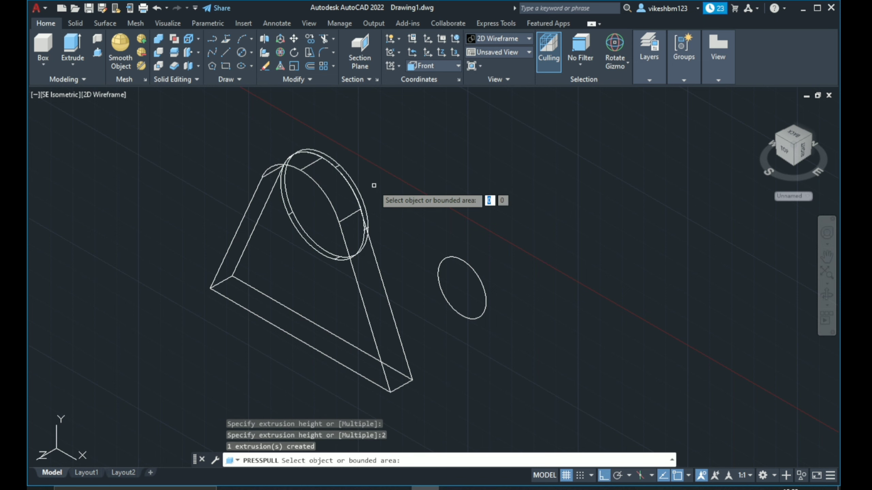
key(Return)
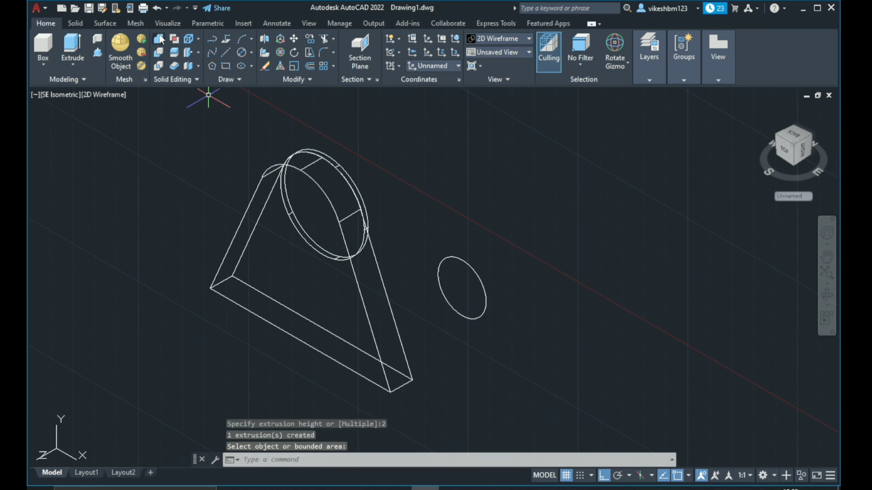
- Union the upright and the new boss into one solid
text(union)
key(Return)
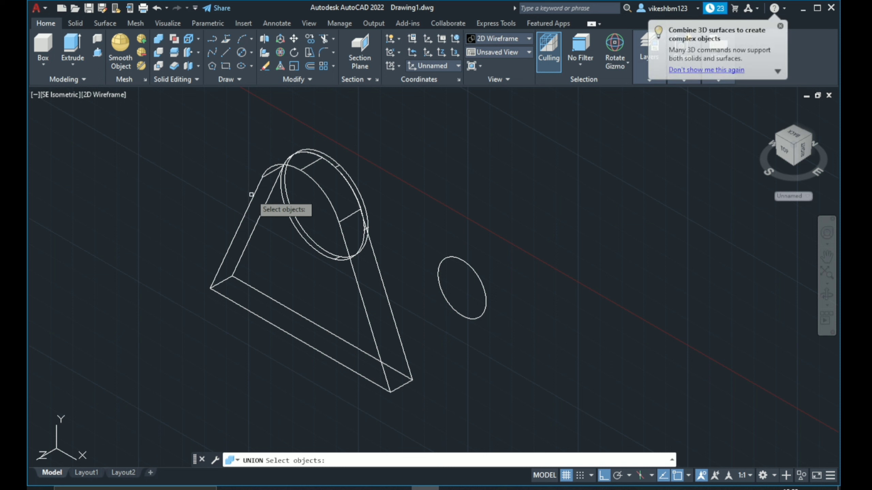
click(252, 194)
click(322, 153)
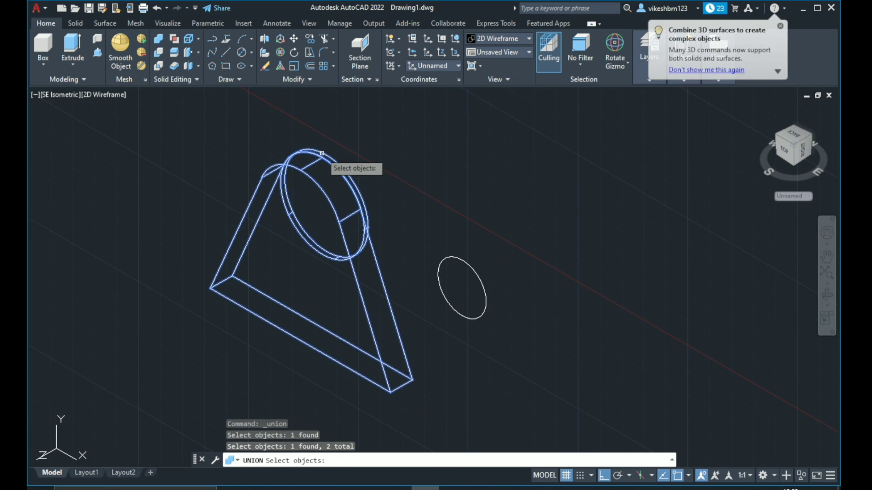
key(Return)
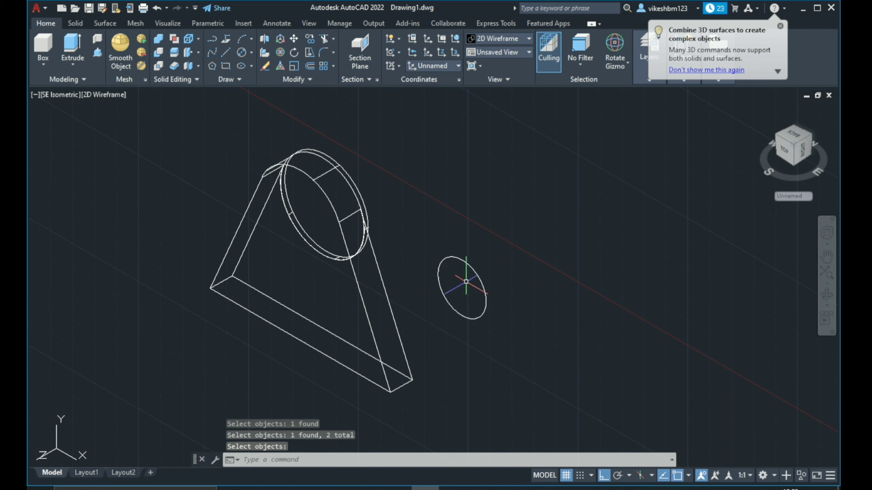
click(481, 279)
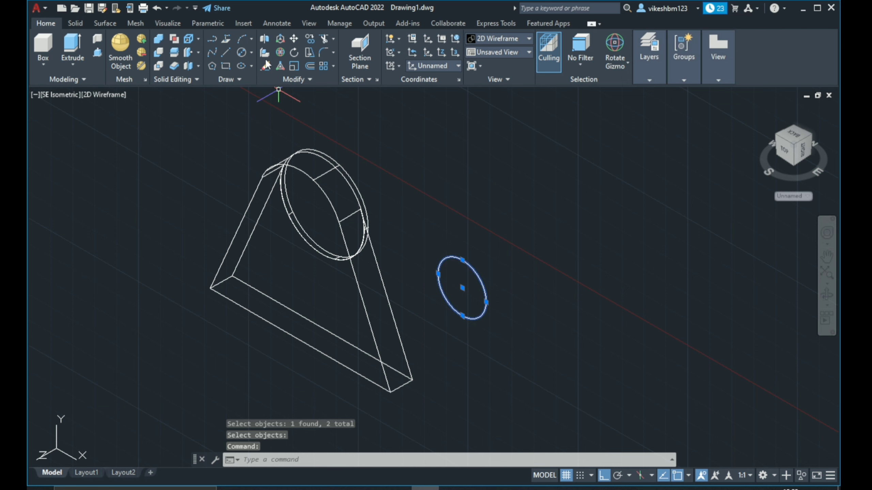
- Move the diameter-22 circle so it is centred on the boss
click(294, 38)
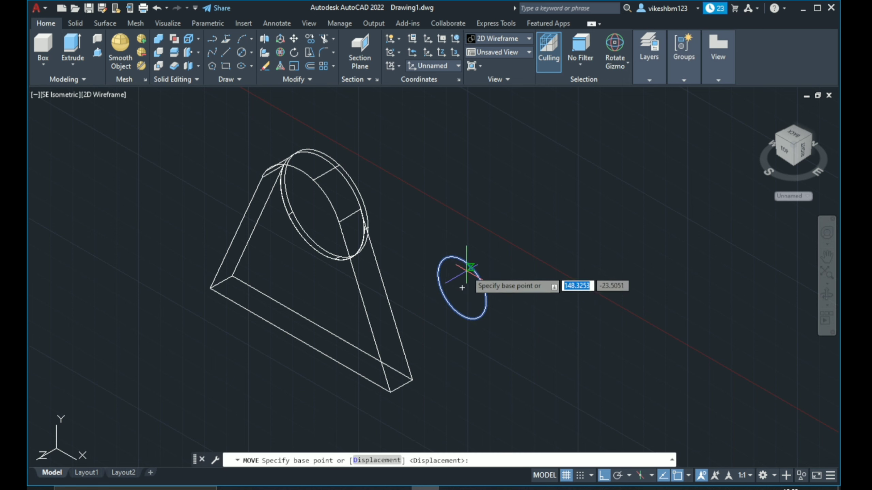
click(463, 288)
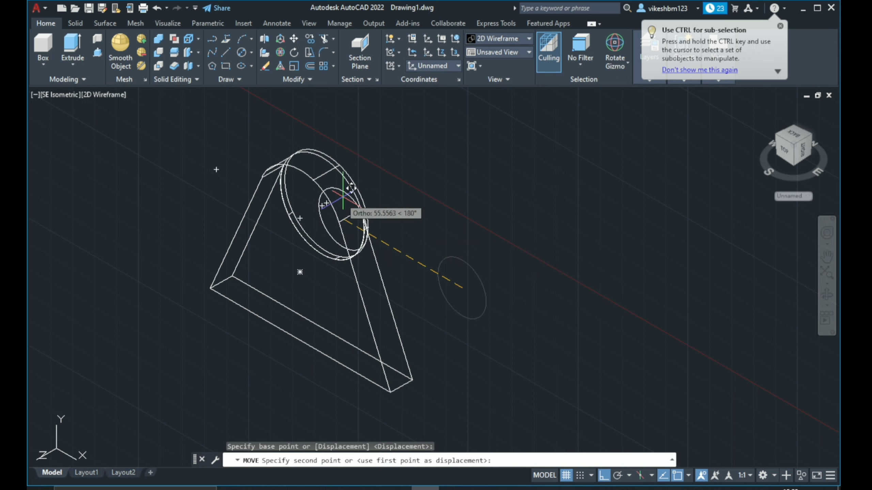
click(301, 217)
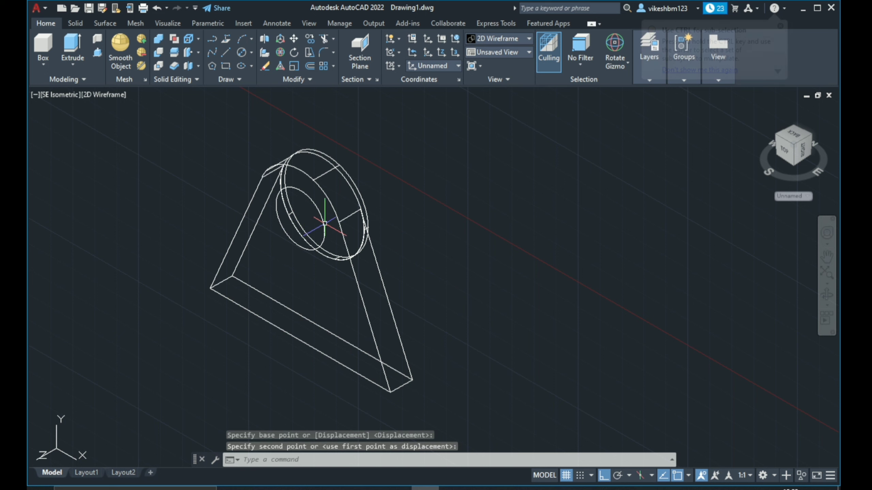
middle_drag(433, 183, 426, 193)
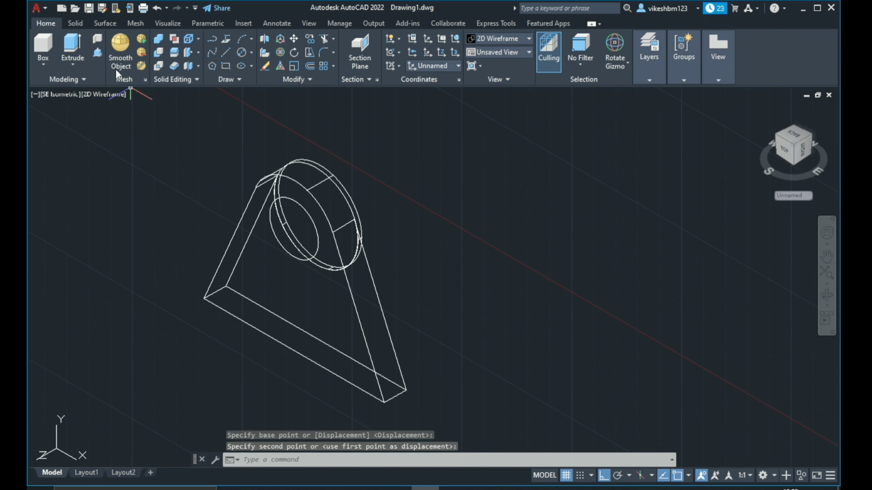
- Press-pull the small circle into a long cylinder through the upright
click(97, 52)
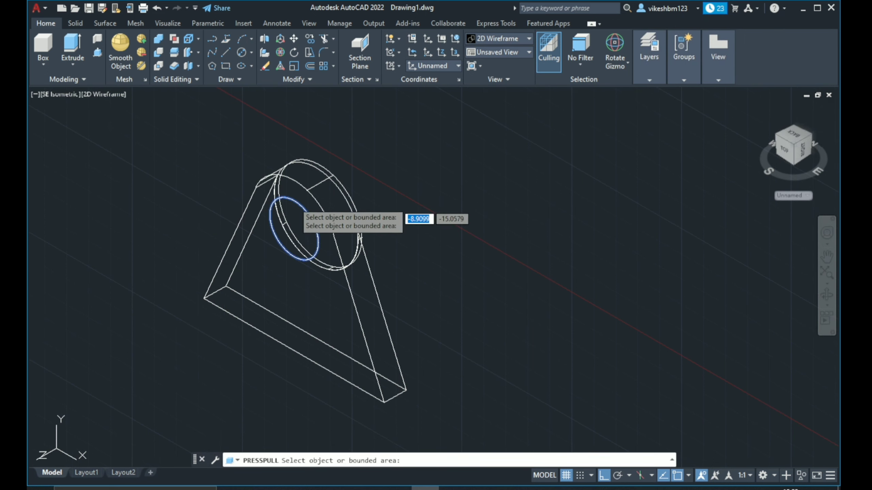
click(293, 229)
click(469, 189)
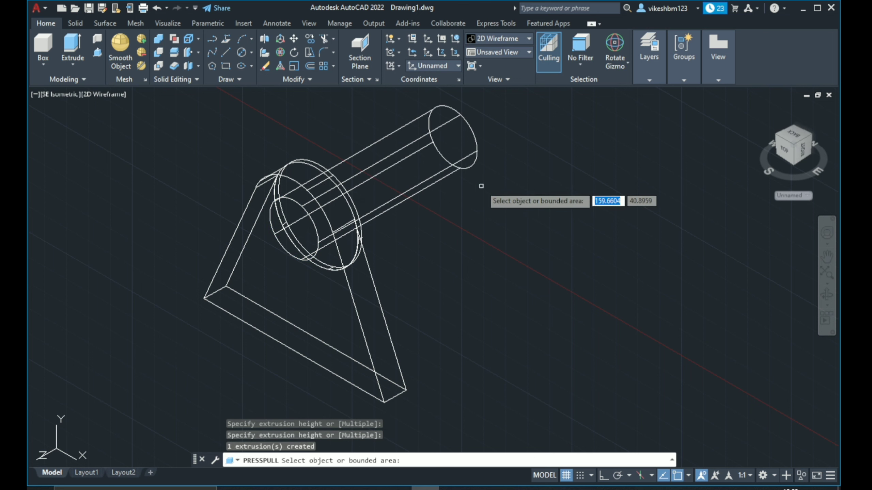
key(Return)
middle_drag(473, 239, 427, 253)
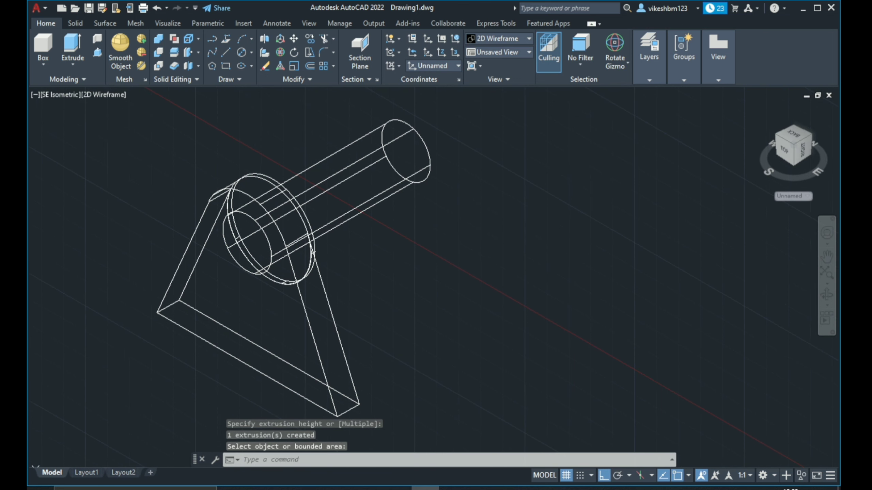
- Subtract the cylinder from the upright, leaving a hole through boss and plate
click(158, 53)
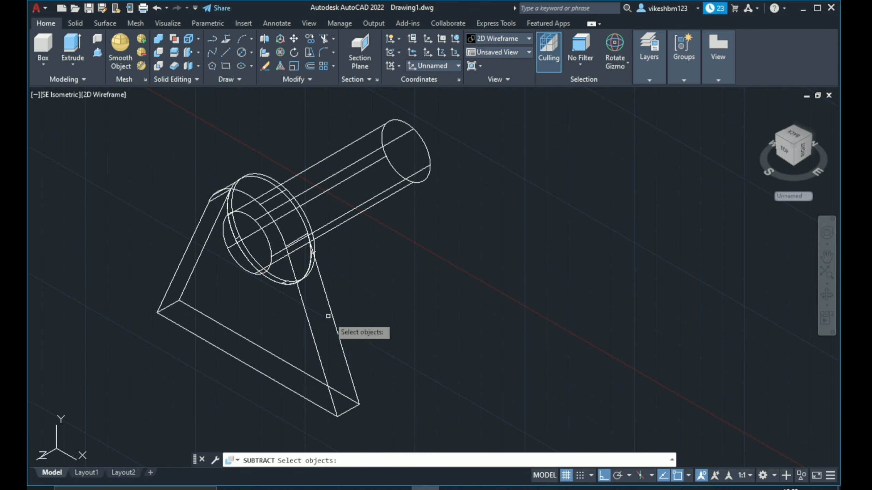
click(307, 313)
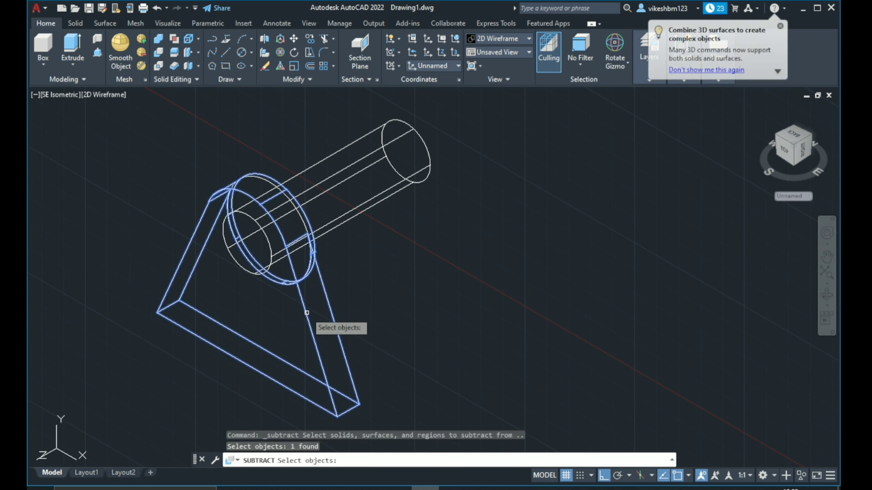
key(Return)
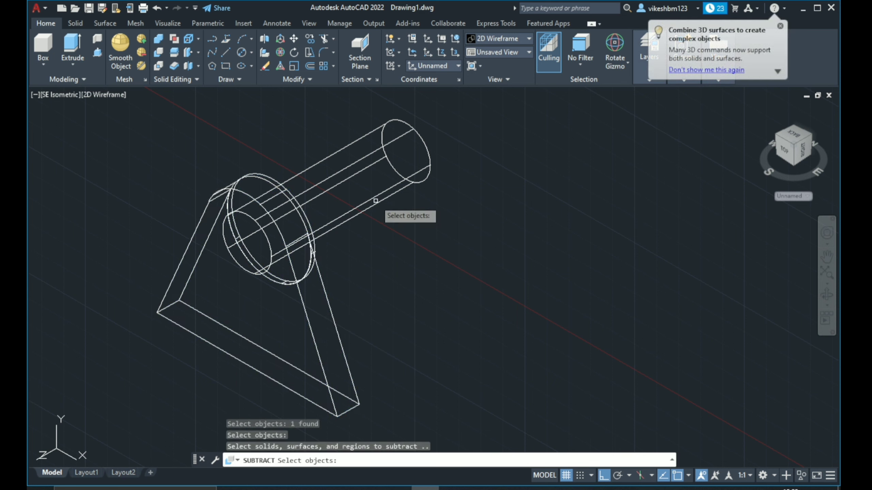
click(376, 200)
key(Return)
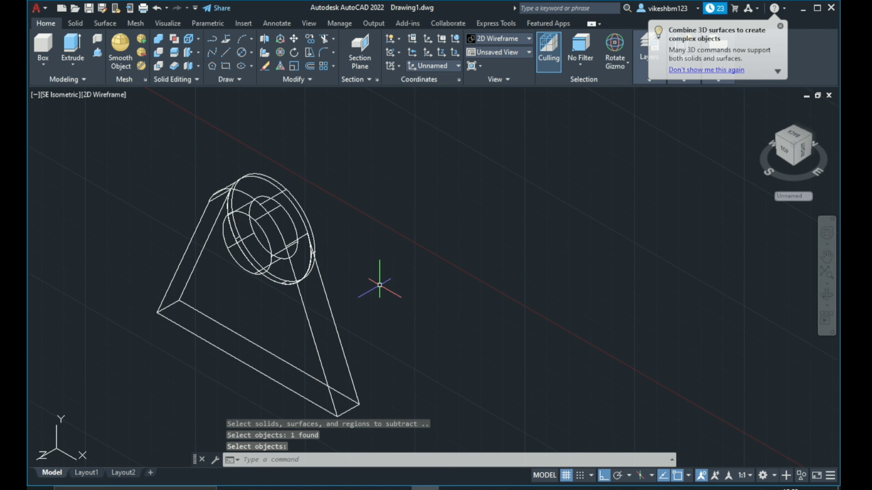
middle_drag(380, 284, 429, 267)
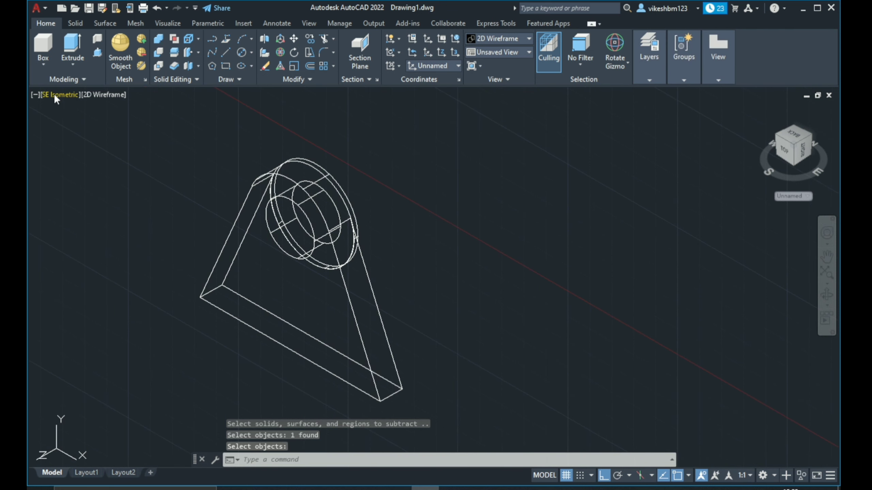
- Set the visual style to Realistic and orbit to inspect the shaded plate
click(55, 95)
click(103, 95)
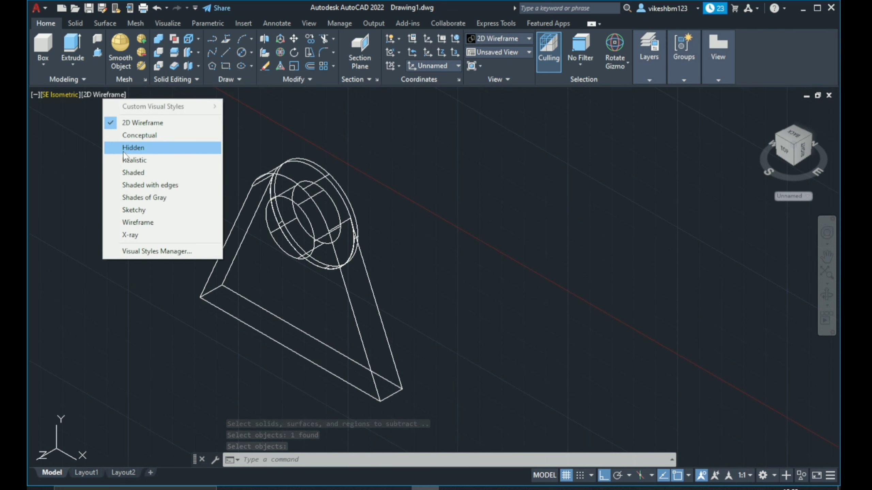
click(132, 160)
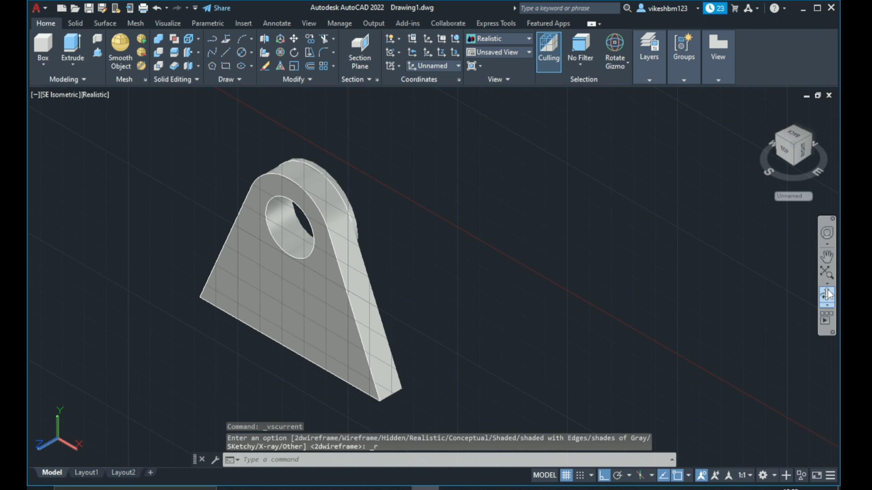
mouse_move(684, 325)
shift+middle_down()
mouse_move(494, 330)
mouse_move(688, 315)
shift+middle_up()
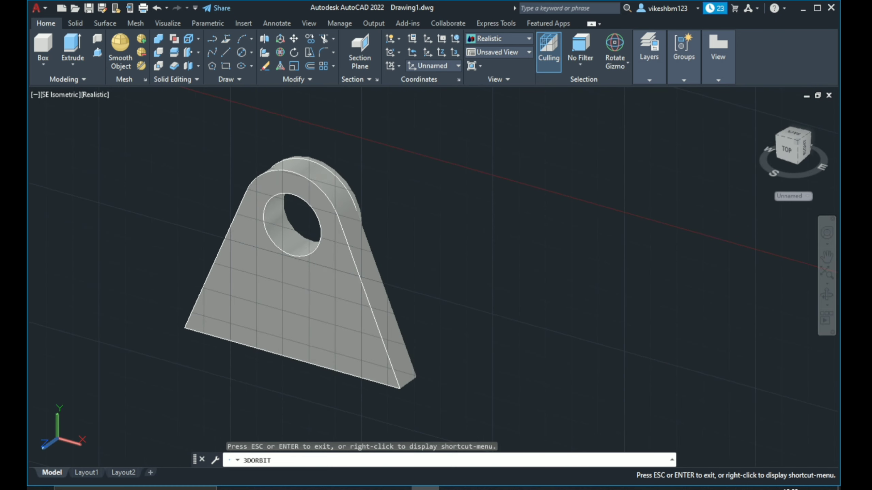
key(Escape)
- Return to the SE Isometric view with the part recentred
click(58, 95)
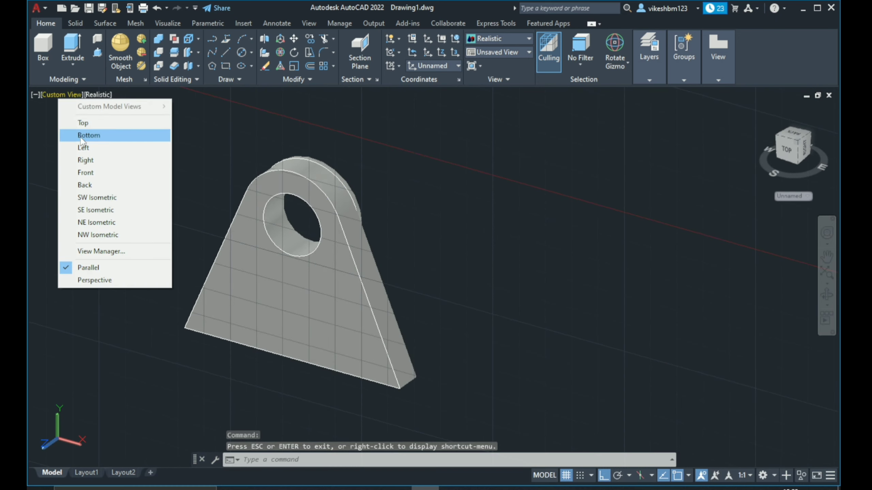
click(117, 208)
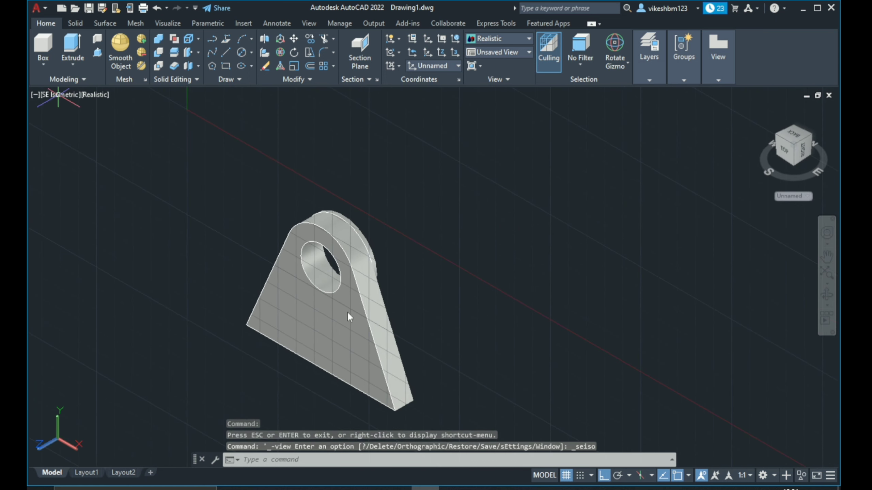
middle_drag(309, 331, 426, 298)
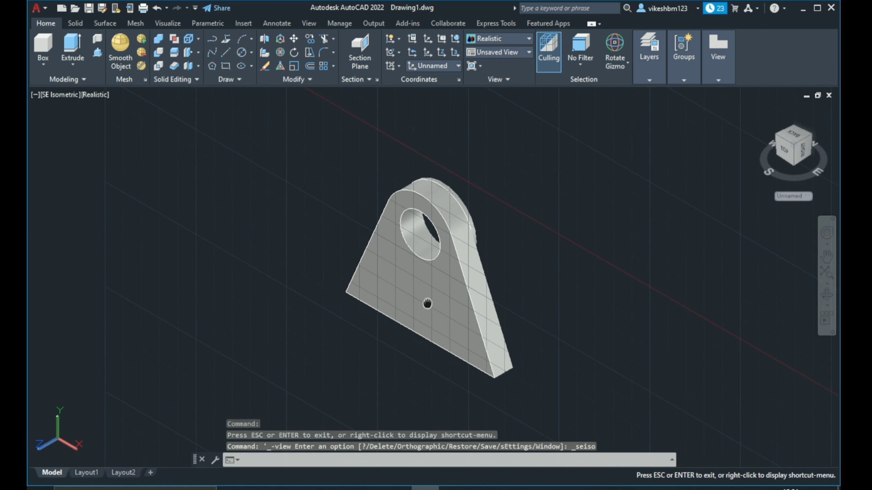
- Go through Bottom and Front views to Top, centre the upright, and bring up the reference drawing
click(60, 95)
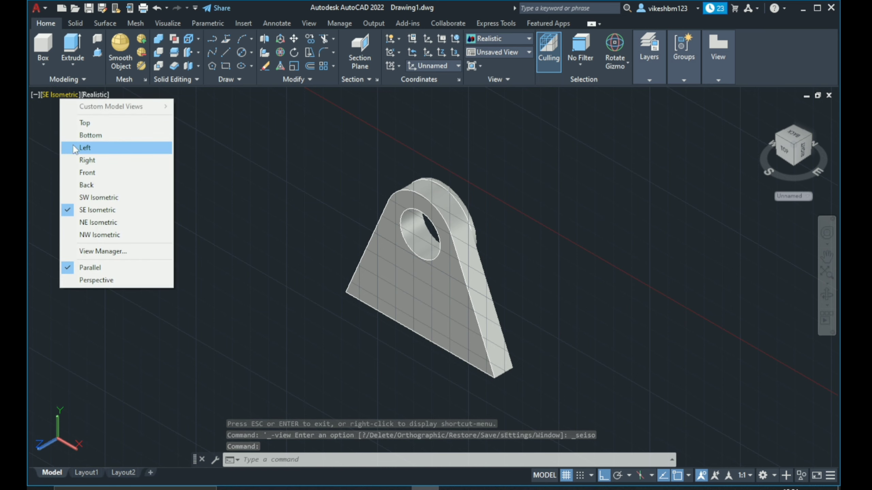
click(87, 135)
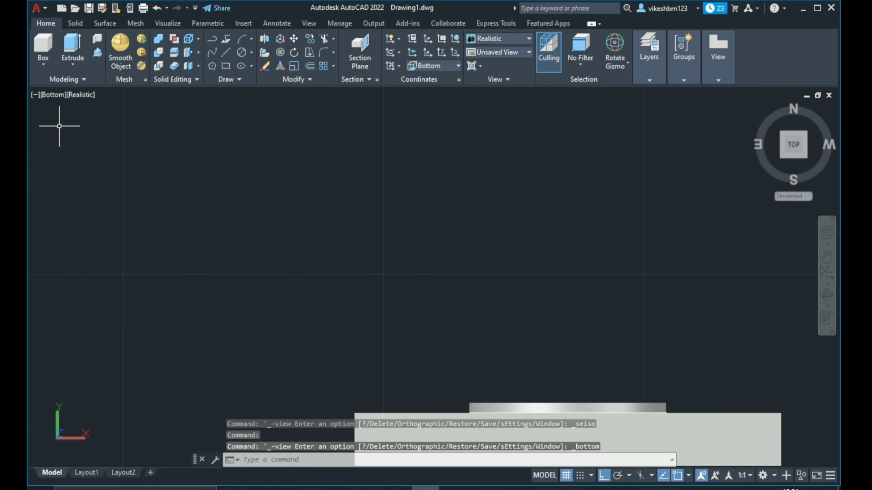
click(52, 96)
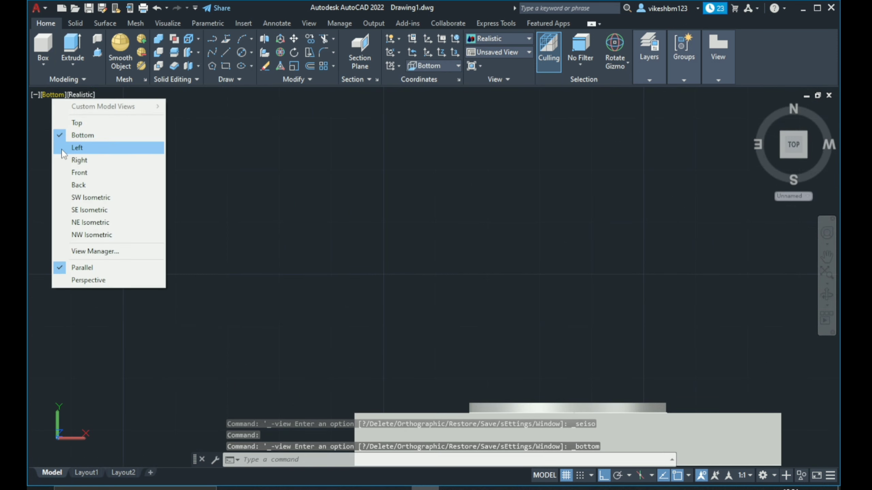
click(72, 174)
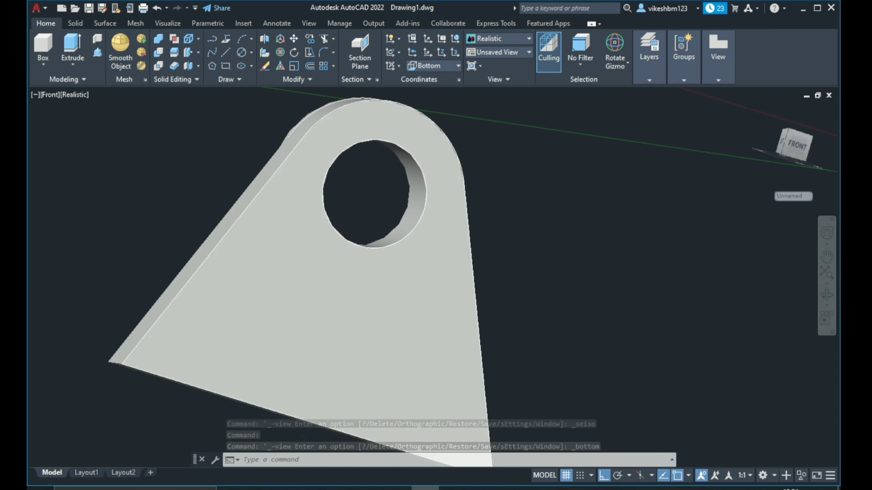
click(53, 96)
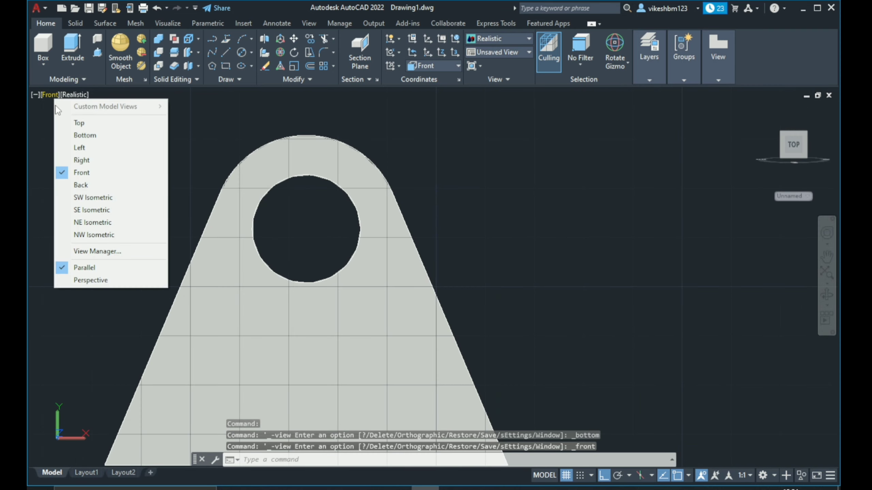
click(65, 123)
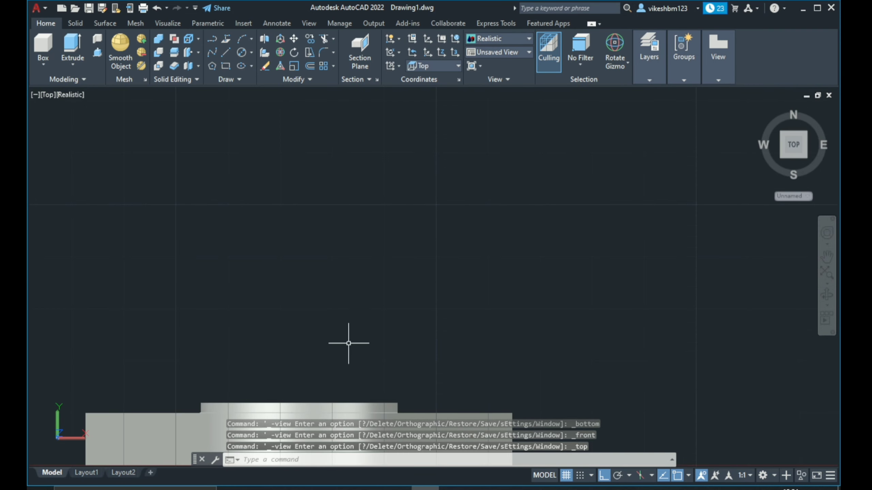
middle_drag(355, 337, 447, 134)
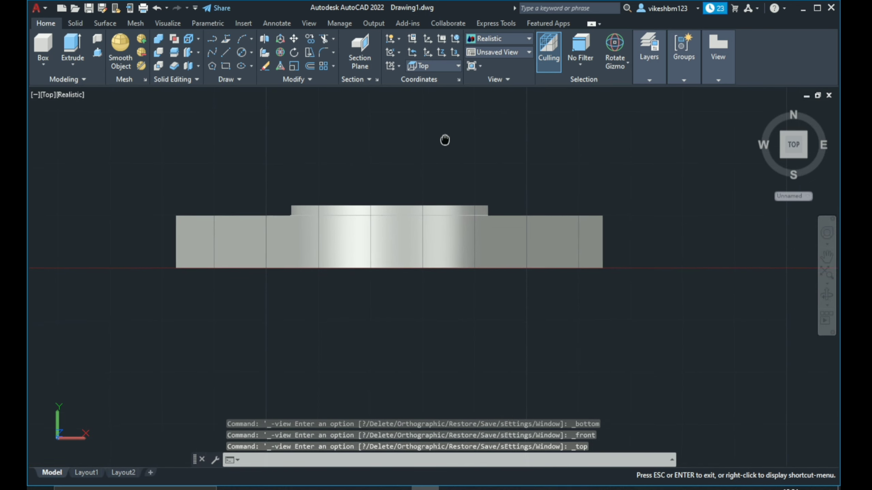
key(alt+Tab)
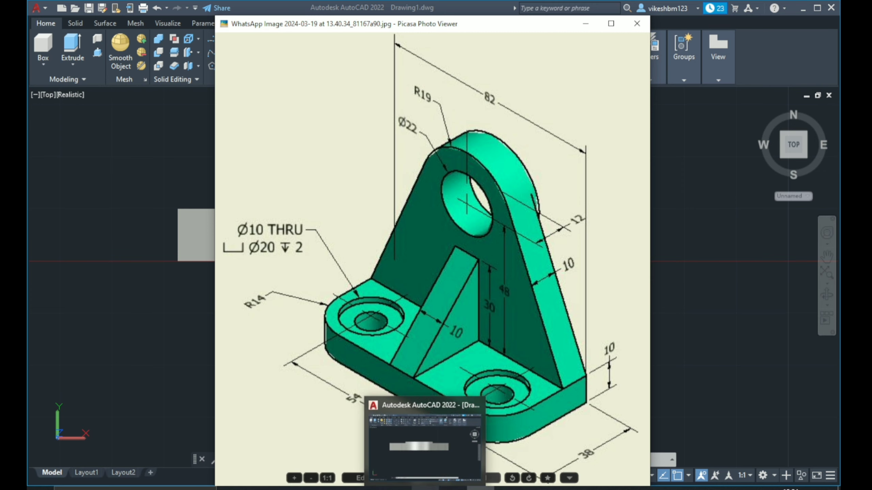
- Draw an 82 × 38 base rectangle below the upright and view it in SE Isometric
click(420, 445)
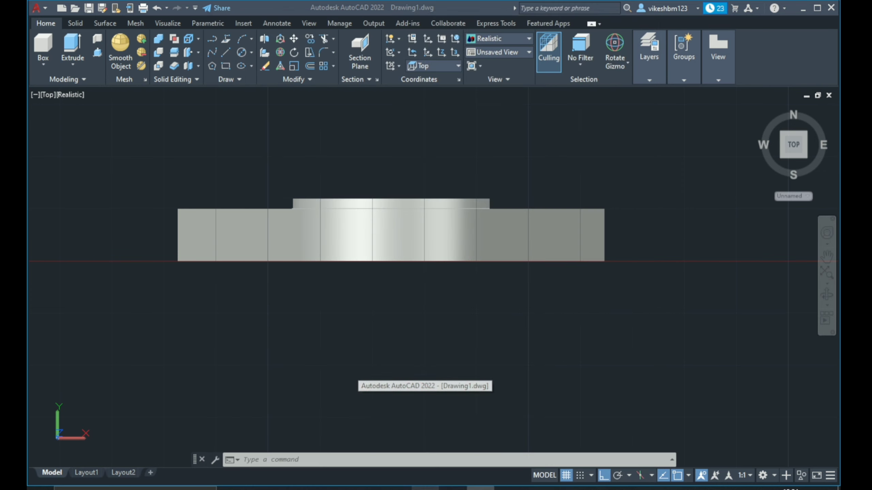
click(225, 66)
middle_drag(219, 337, 291, 262)
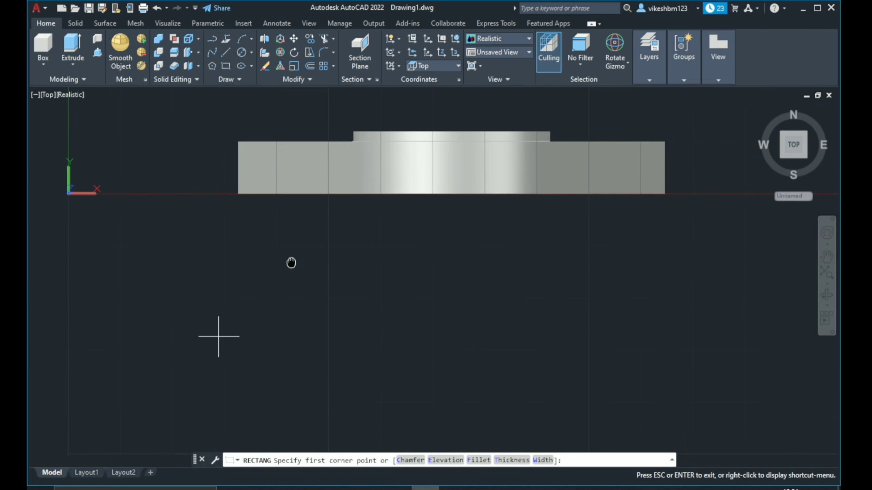
click(249, 238)
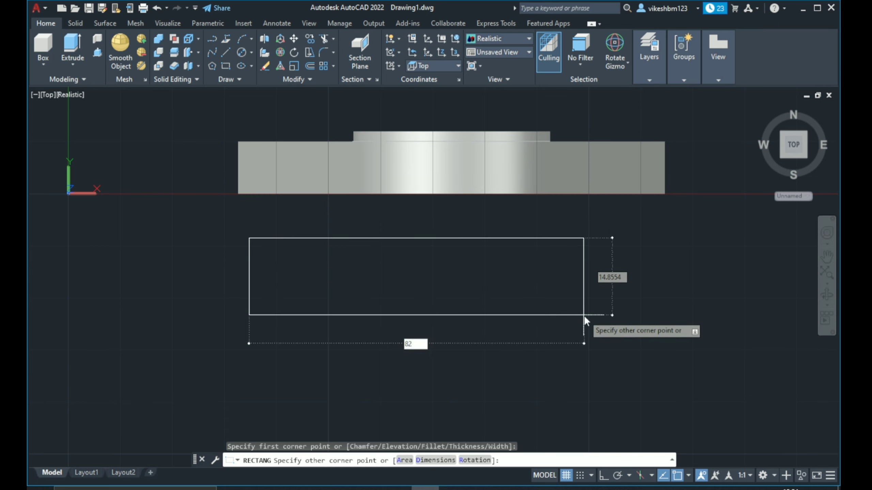
key(Tab)
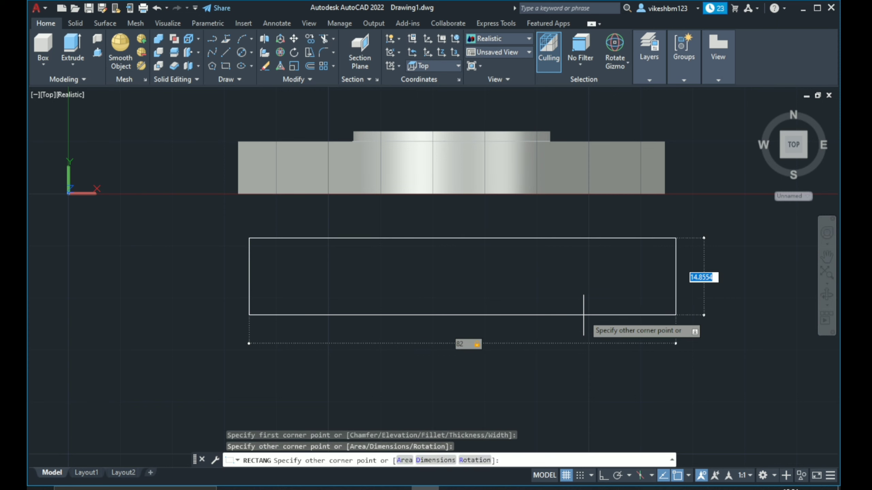
text(38)
key(Return)
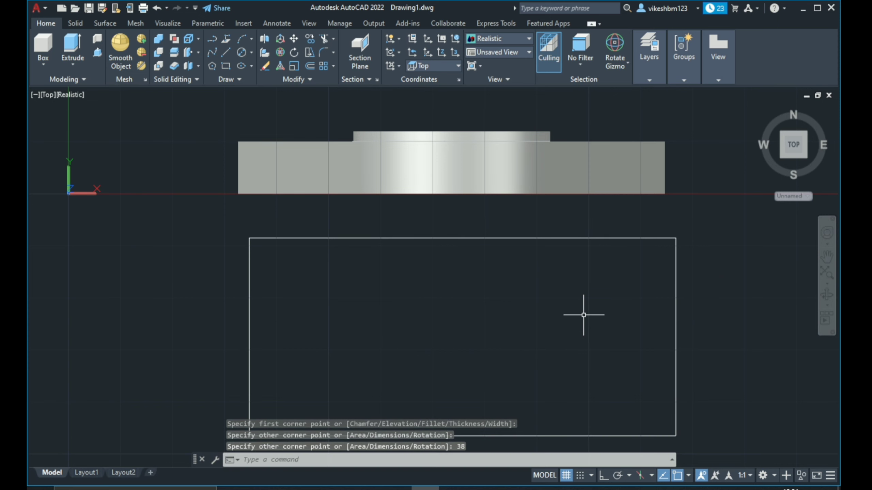
click(46, 97)
click(84, 209)
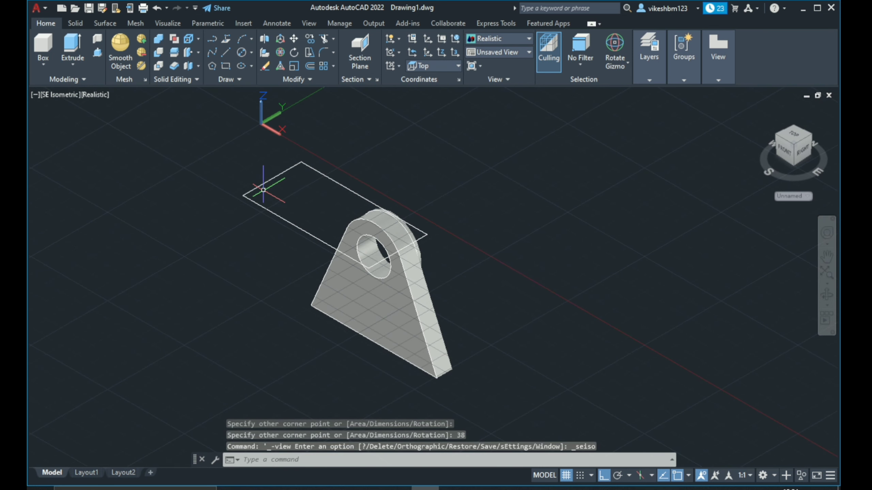
- Move the base rectangle to the lower left and check the reference drawing
click(266, 188)
click(237, 224)
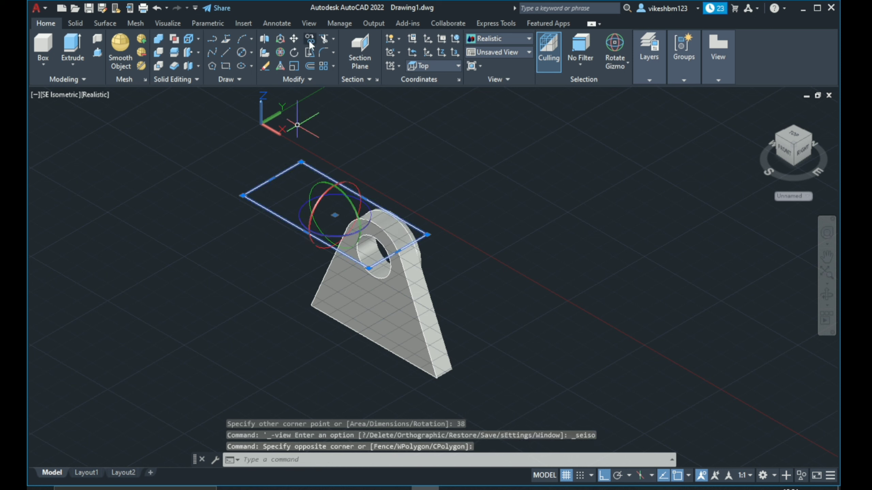
text(m)
key(Return)
click(549, 214)
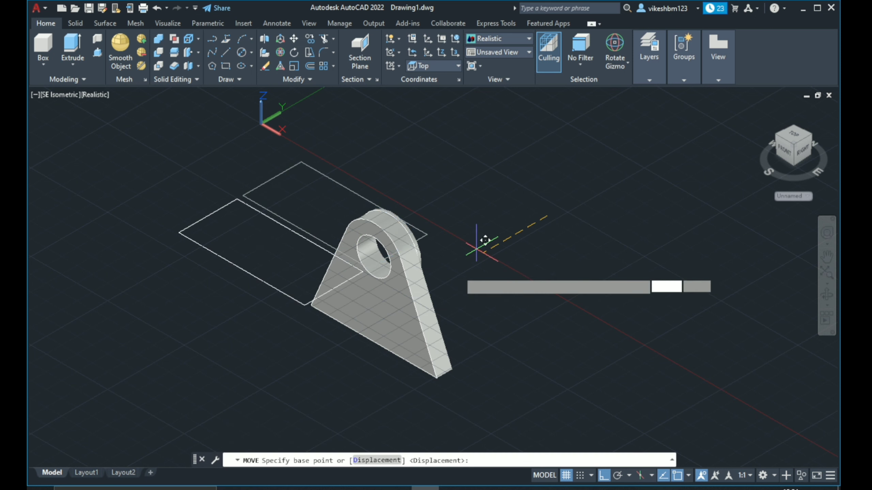
click(457, 308)
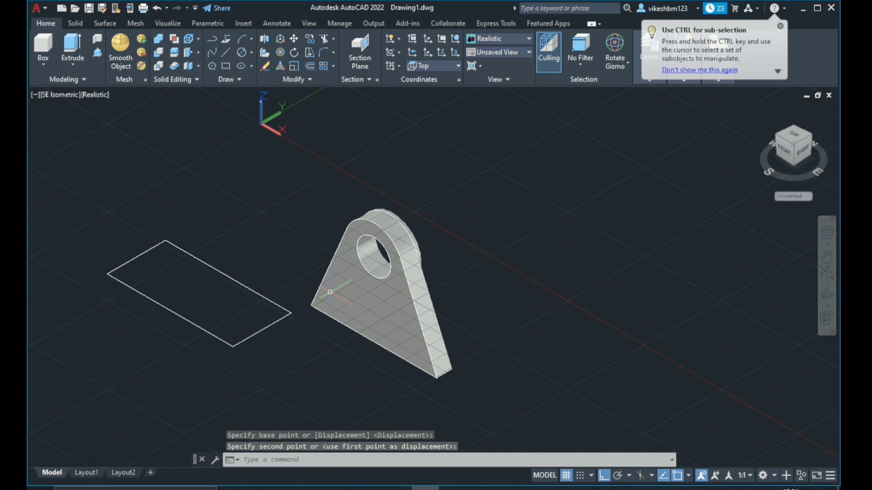
click(481, 487)
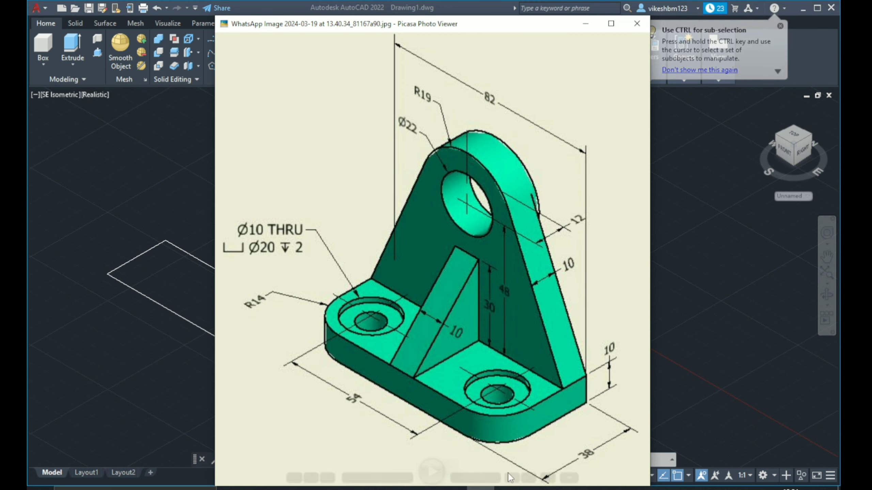
click(425, 488)
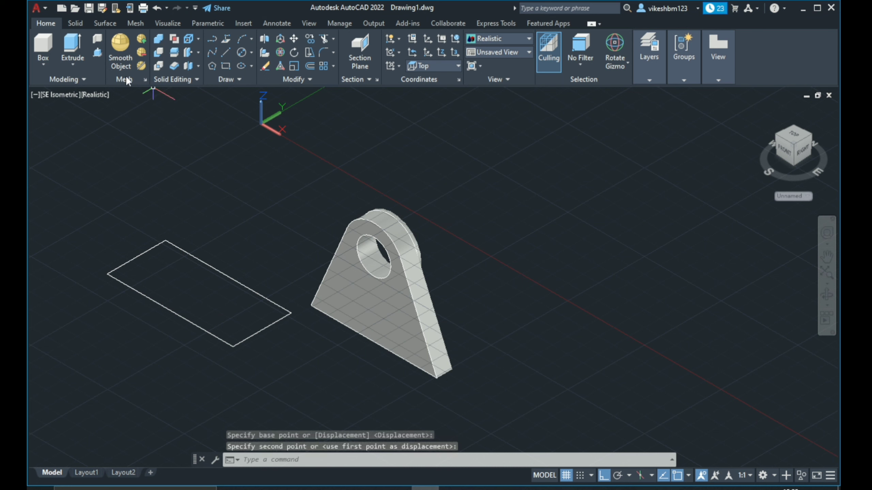
- Press-pull the rectangle into a 10-unit-thick base slab
click(97, 57)
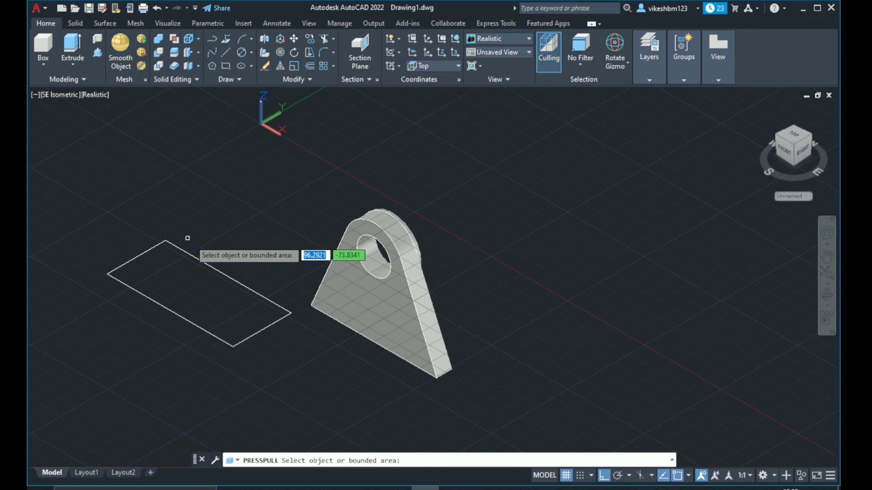
click(193, 255)
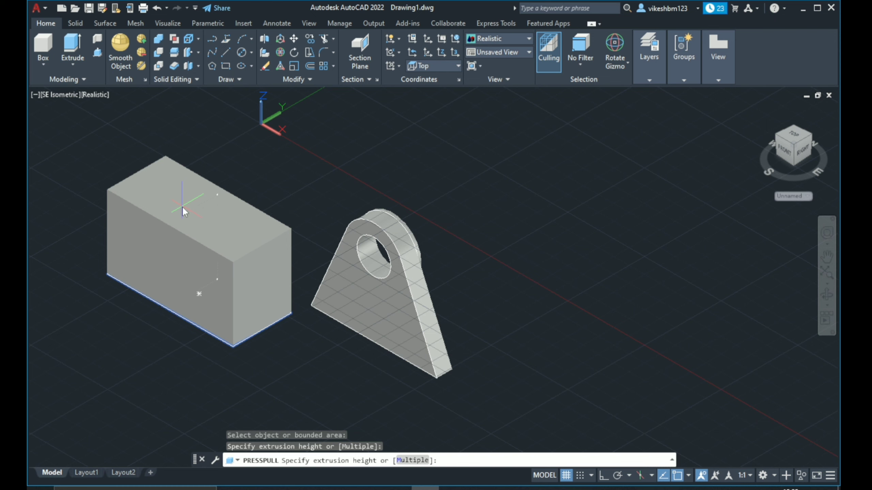
key(Return)
key(Return)
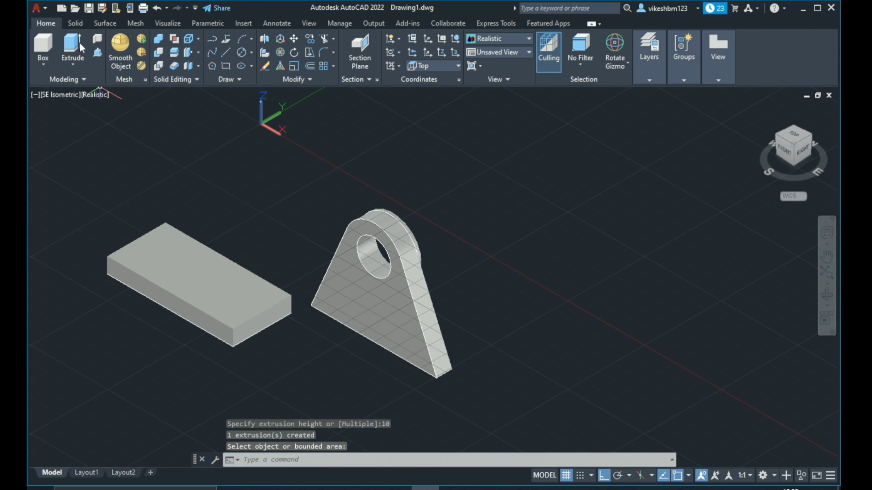
click(89, 98)
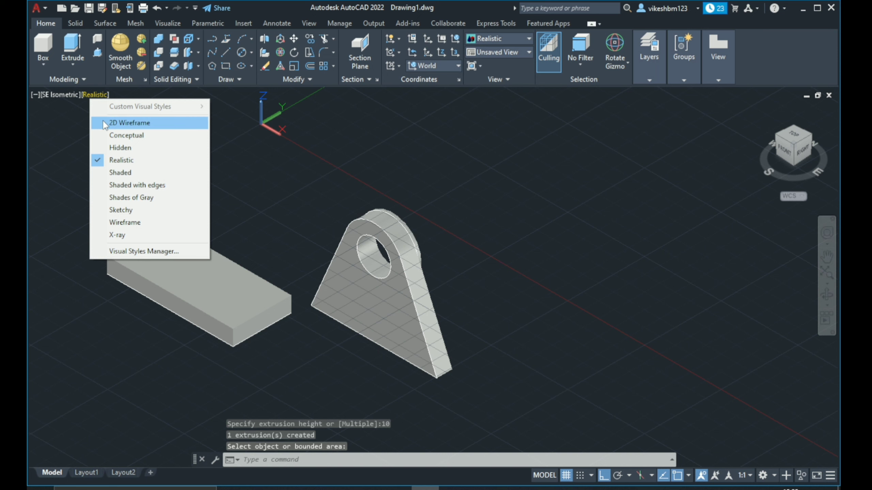
- Switch to 2D Wireframe and move the slab so its corner snaps under the upright
click(103, 120)
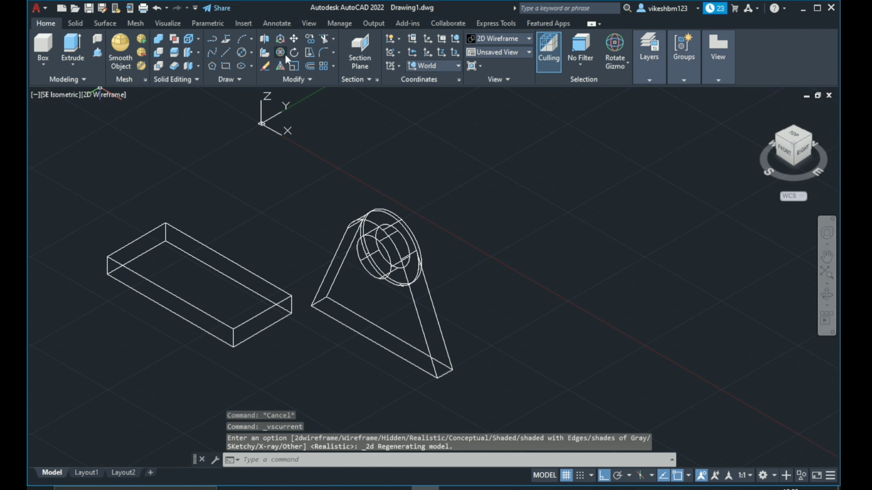
click(294, 39)
click(260, 278)
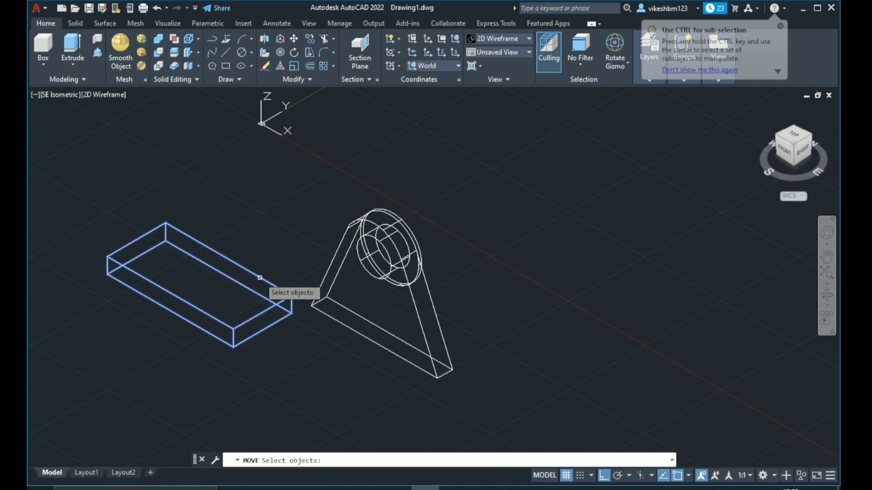
key(Return)
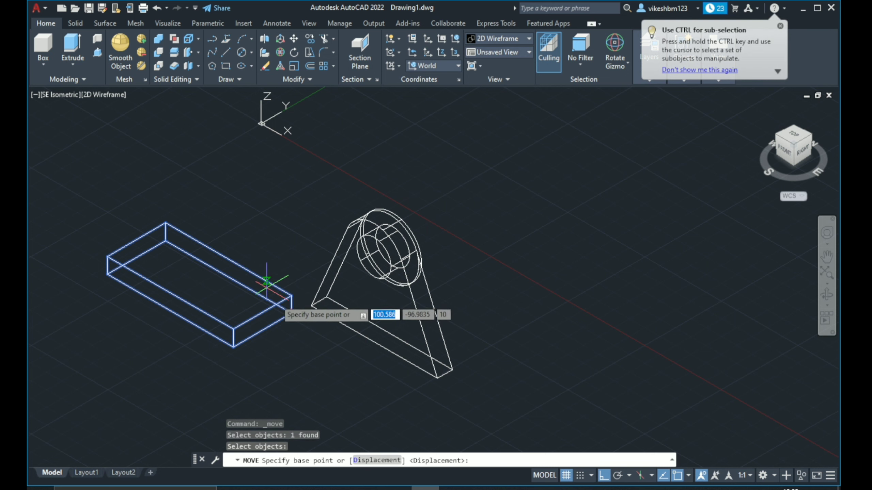
click(291, 295)
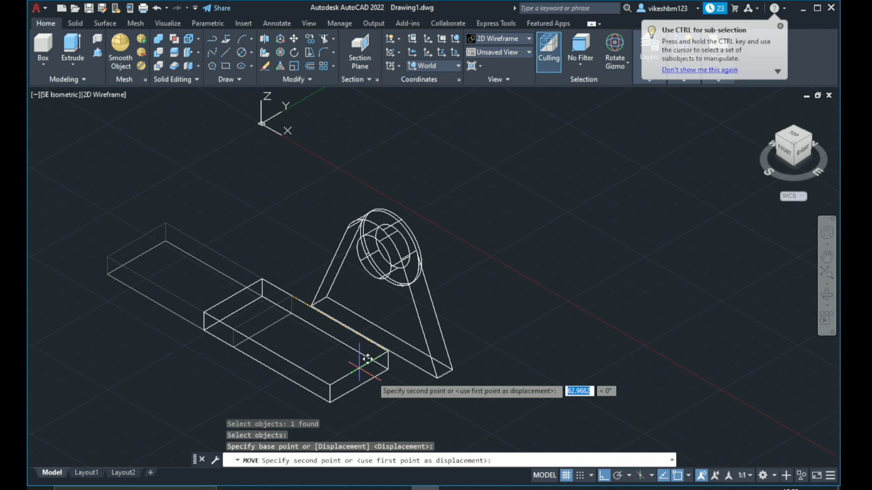
scroll(450, 368, up, 4)
click(444, 348)
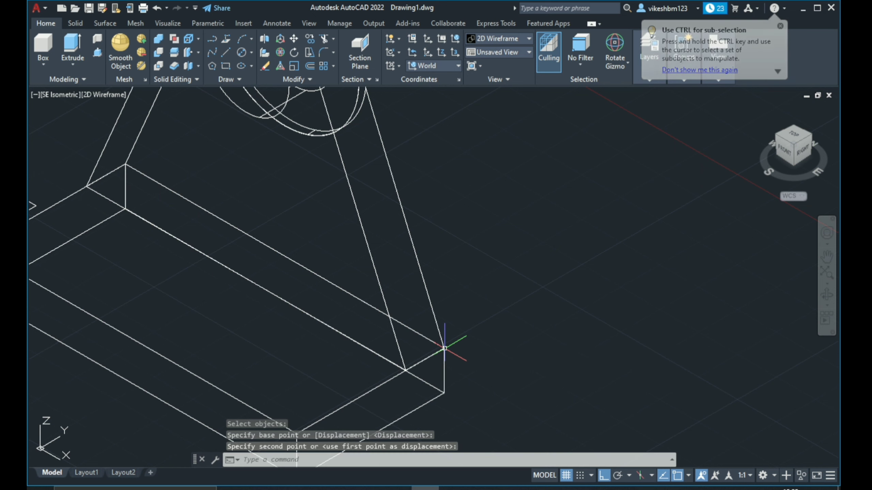
scroll(446, 340, down, 4)
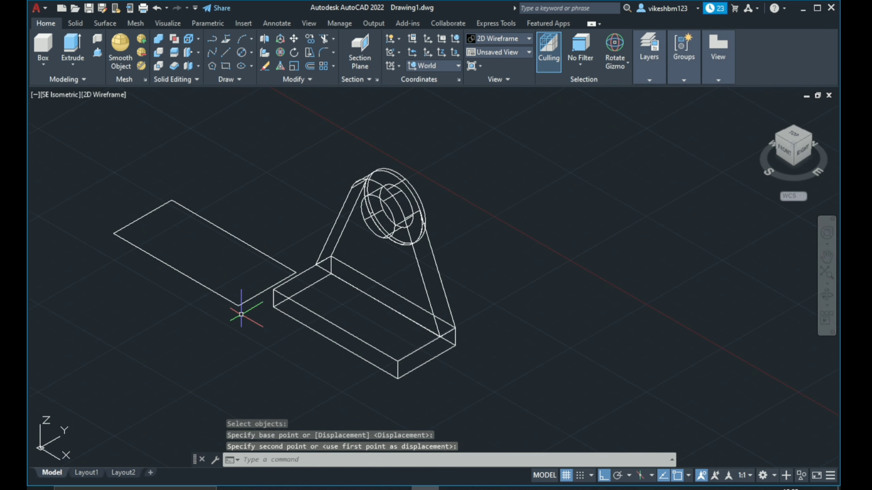
- Erase the leftover rectangle outline and centre the assembled model
click(241, 304)
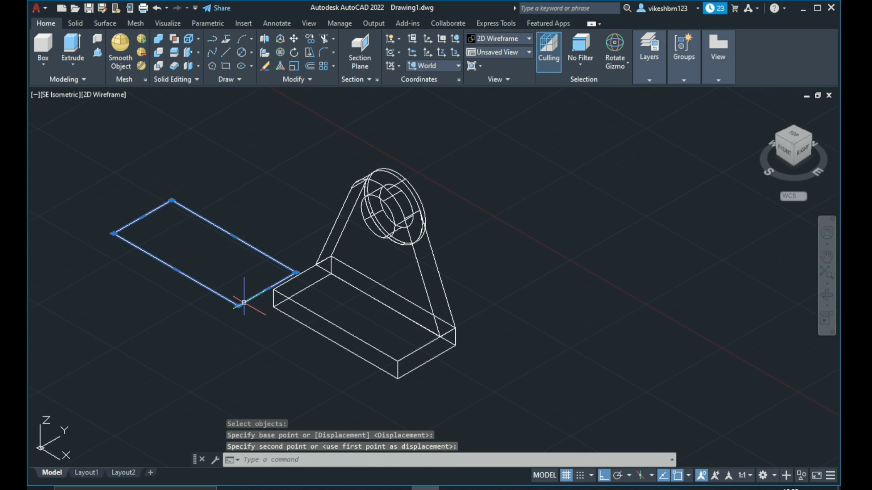
click(265, 67)
scroll(276, 274, up, 2)
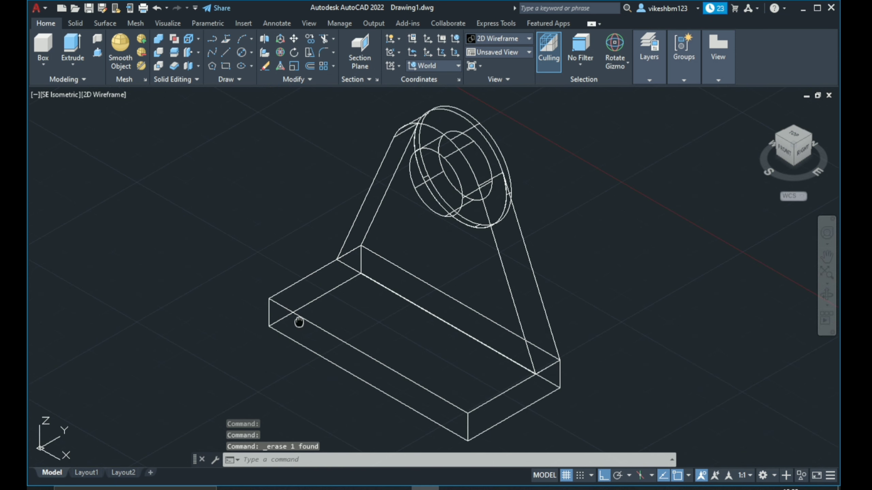
middle_drag(299, 322, 306, 283)
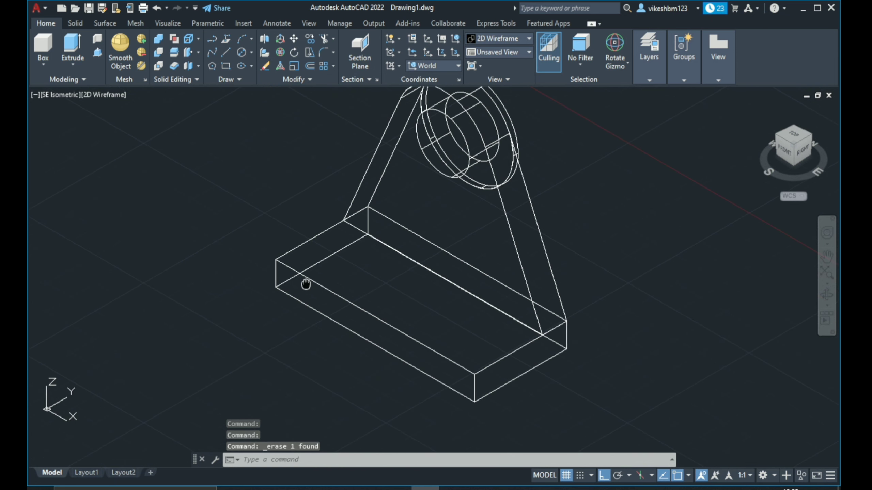
click(774, 476)
- Switch to the 3D Basics workspace and check the reference drawing
click(769, 392)
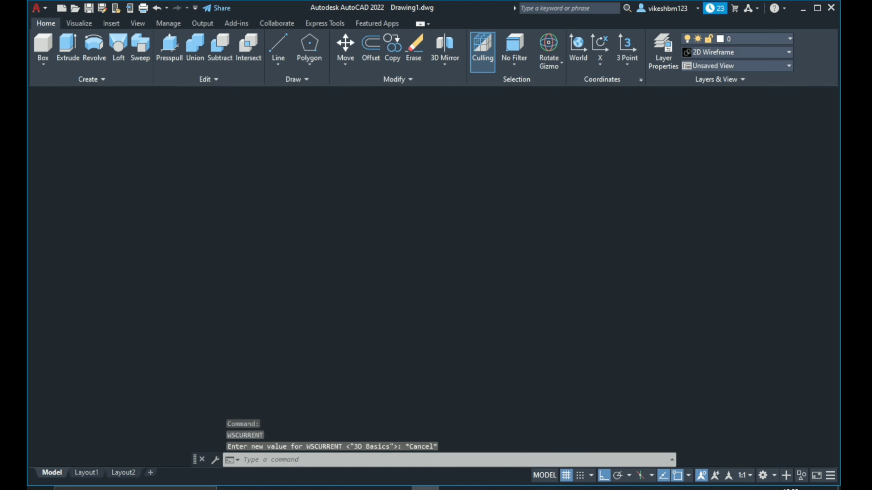
click(481, 489)
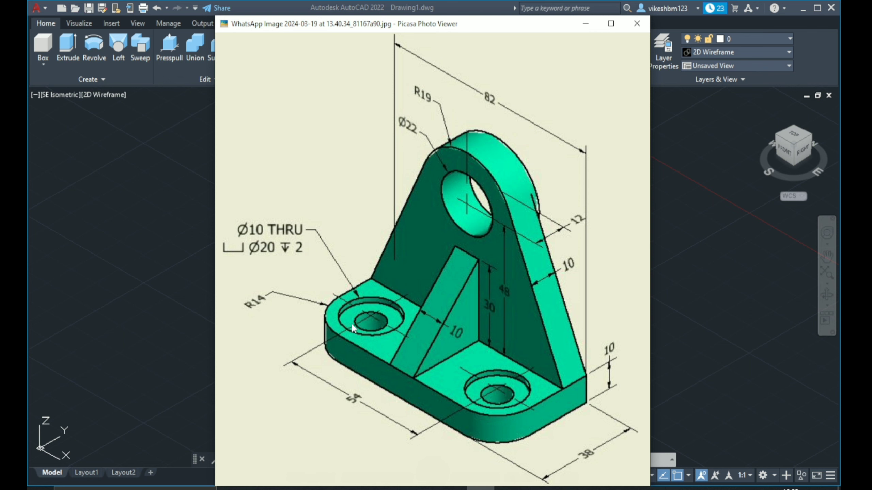
key(Escape)
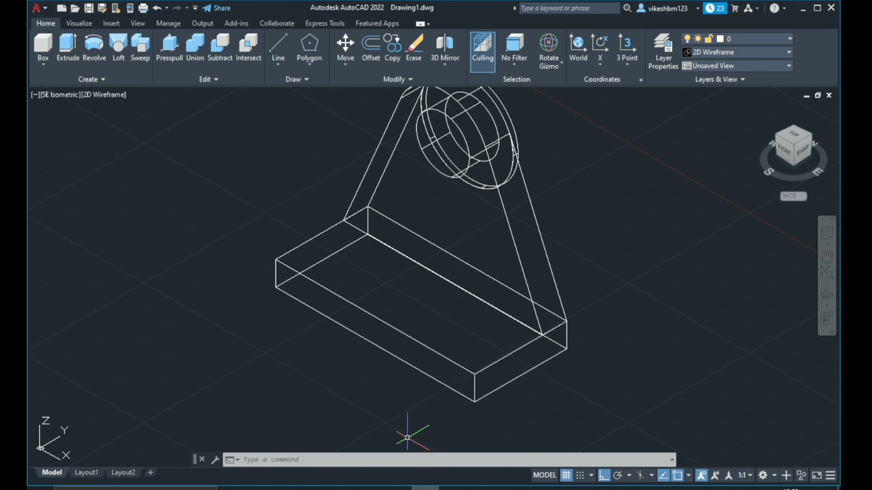
- Fillet the base's left and front vertical corner edges with radius 14
click(231, 77)
click(174, 107)
text(r)
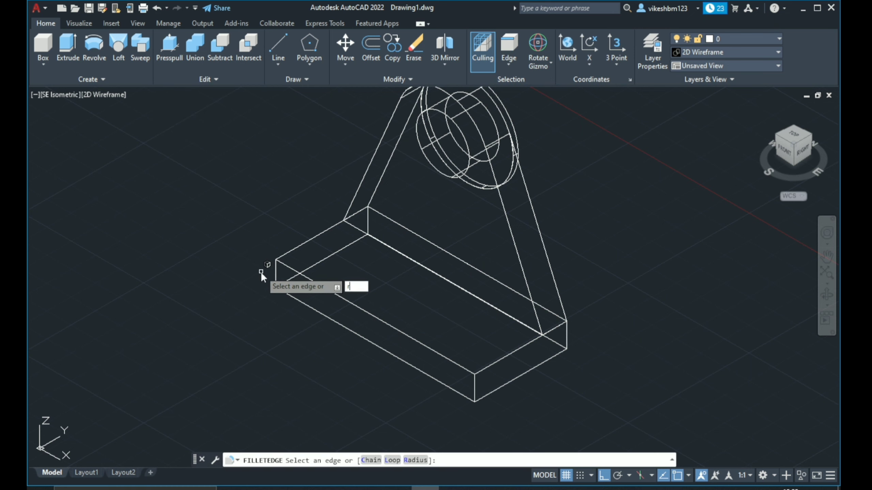
key(Return)
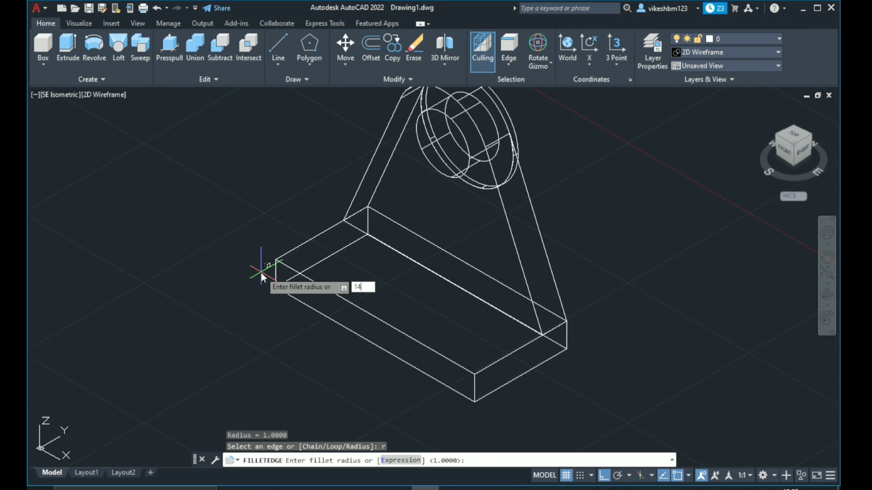
key(Return)
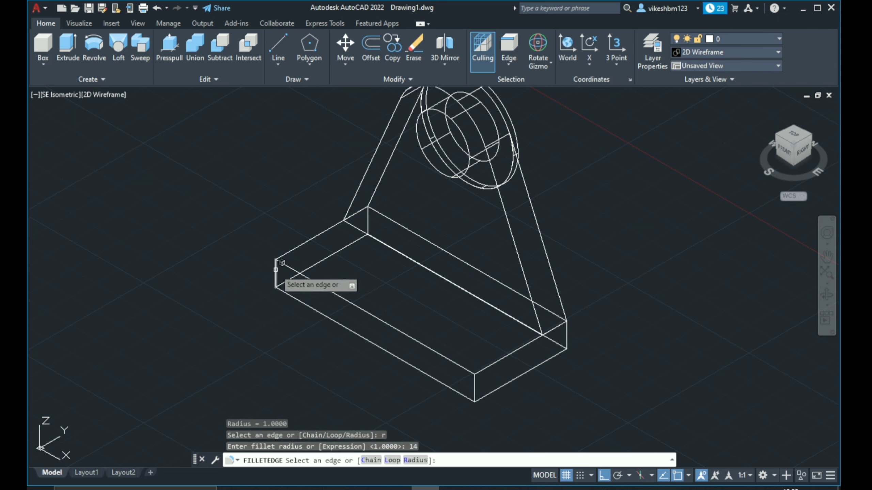
click(282, 263)
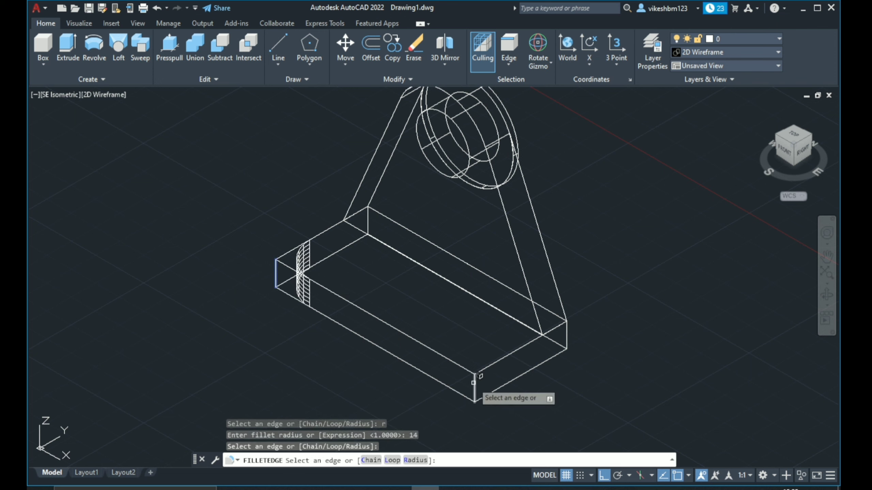
click(474, 382)
key(Return)
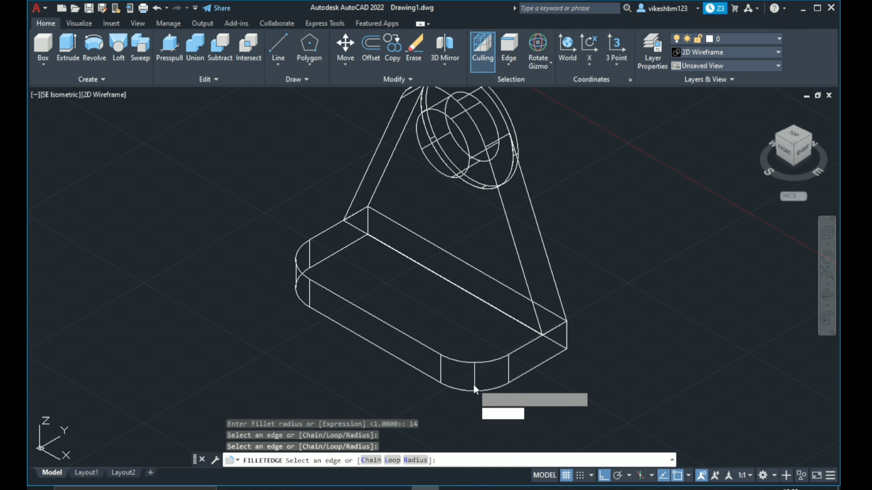
key(Return)
key(Return)
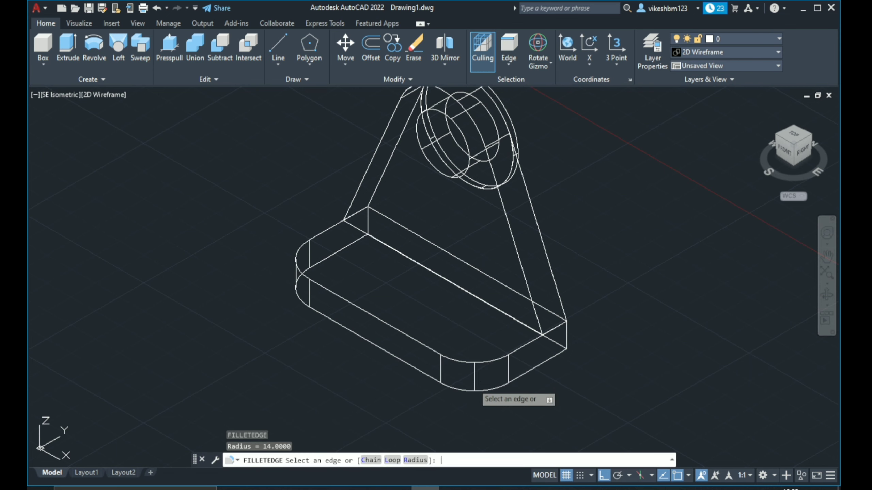
key(Escape)
- Reposition the view and recheck the reference drawing against the filleted base
mouse_move(558, 370)
middle_down()
mouse_move(526, 376)
mouse_move(499, 405)
middle_up()
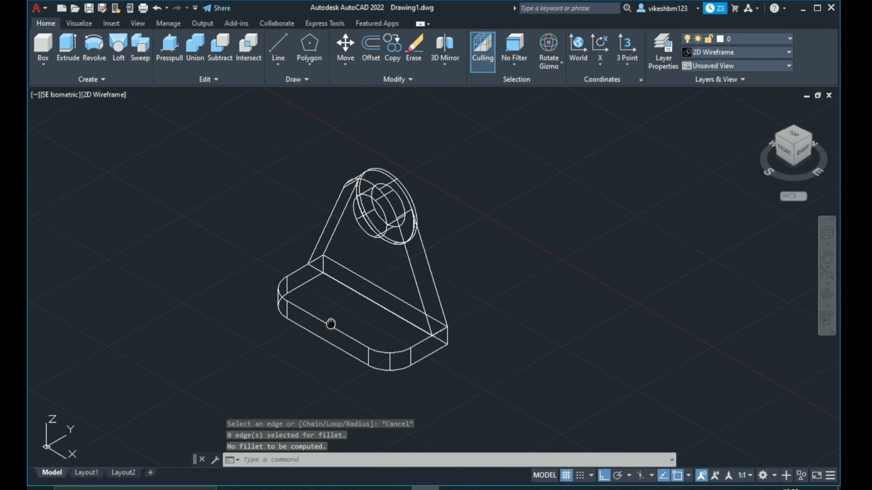
middle_drag(331, 325, 346, 312)
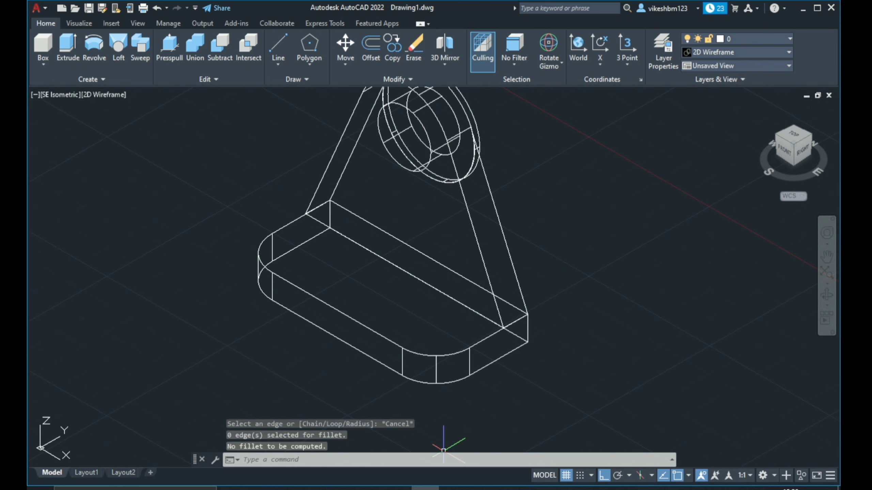
click(480, 488)
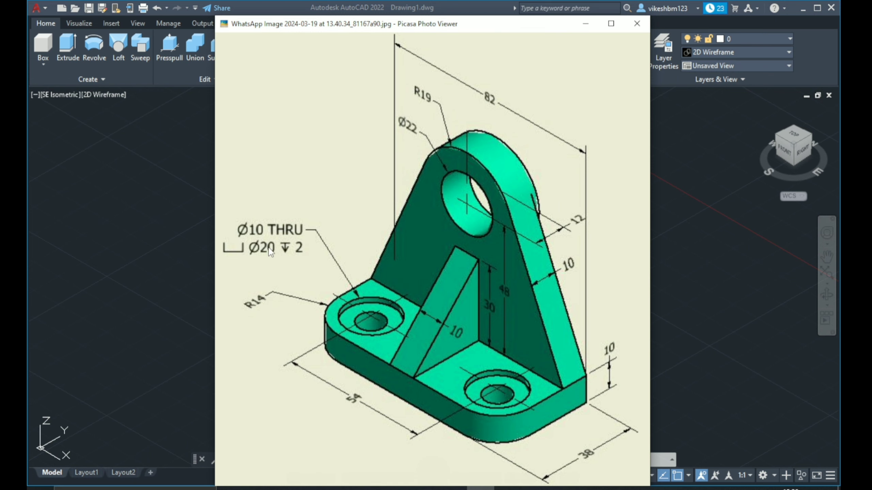
click(425, 488)
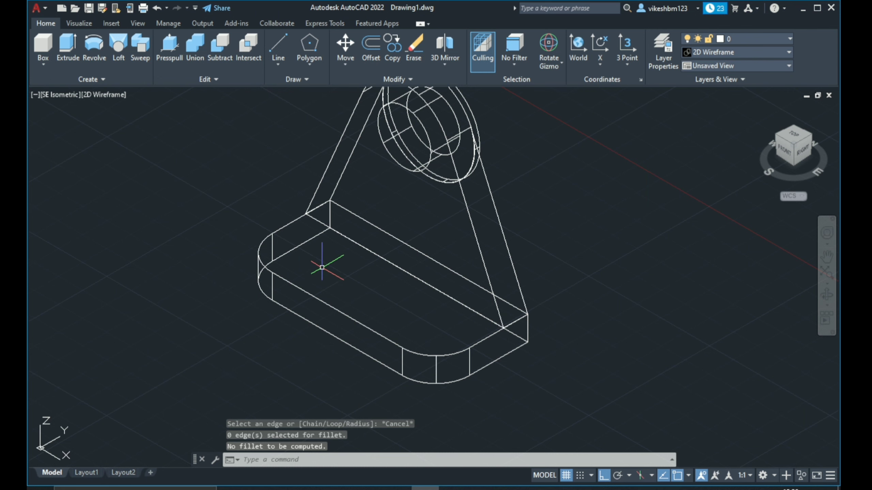
middle_drag(322, 267, 324, 310)
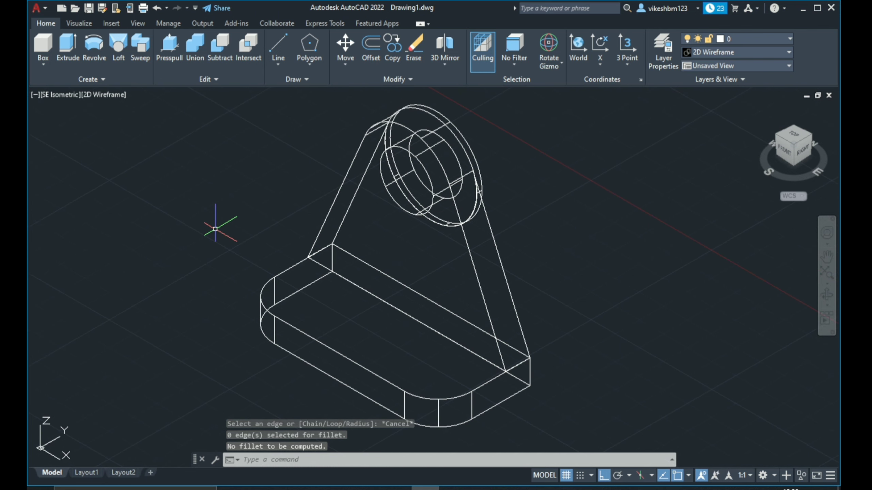
click(57, 98)
- In Top view, draw a diameter-20 circle to the right of the base
click(80, 120)
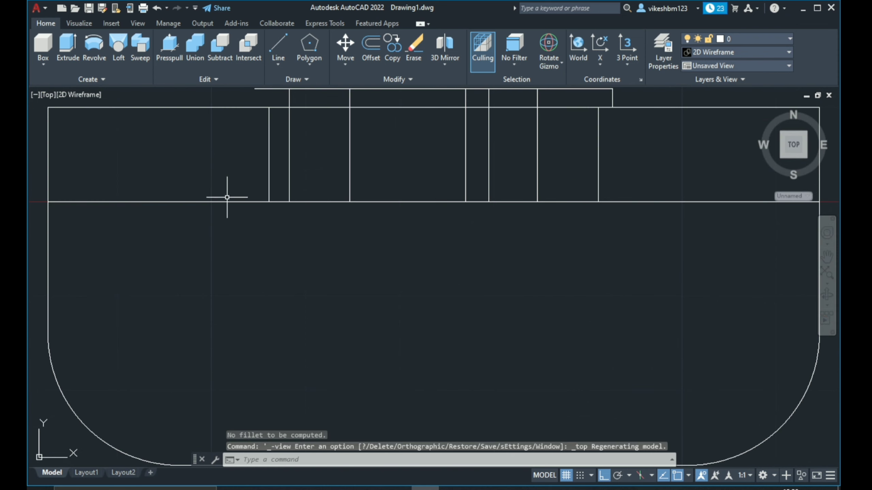
scroll(305, 240, down, 2)
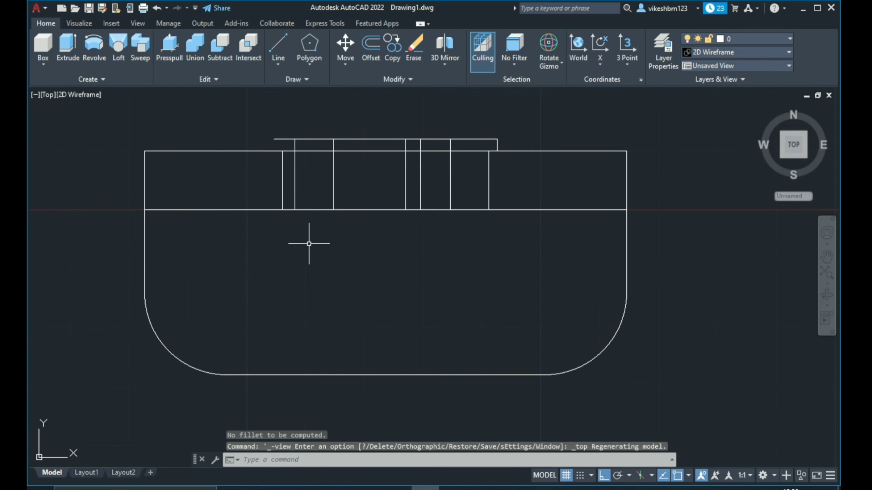
click(294, 79)
click(301, 93)
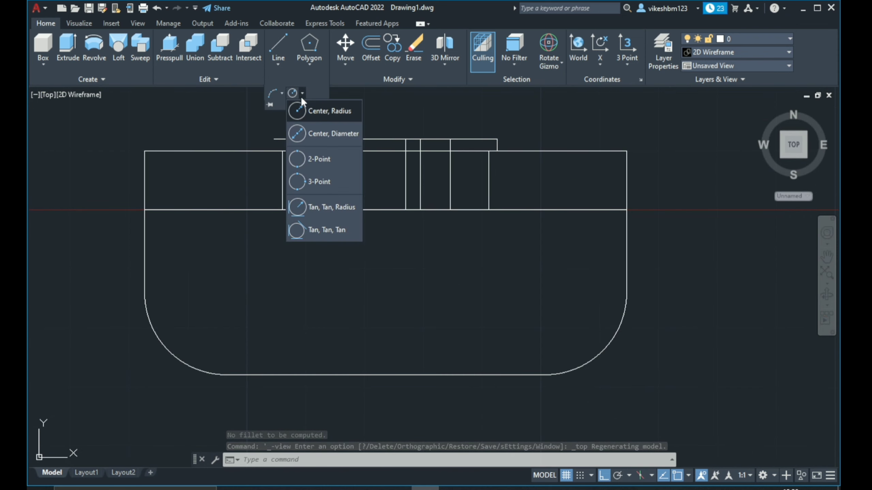
click(311, 136)
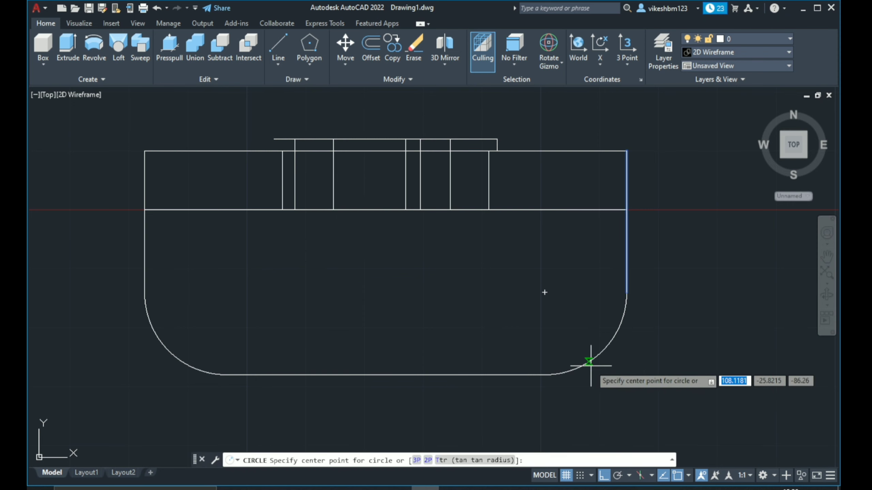
middle_drag(547, 304, 358, 302)
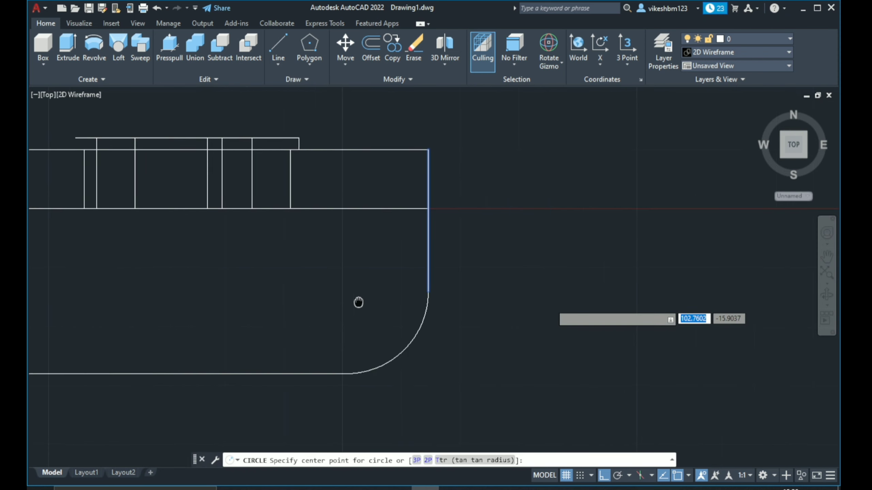
click(561, 288)
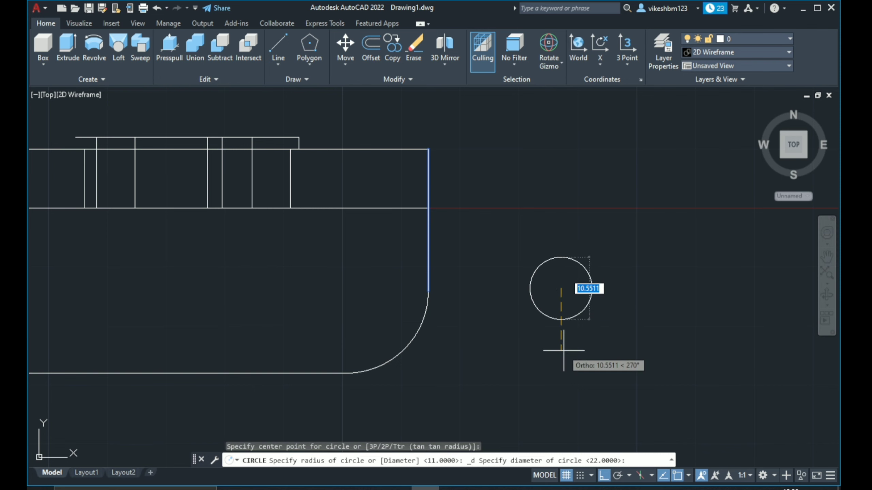
text(20)
key(Return)
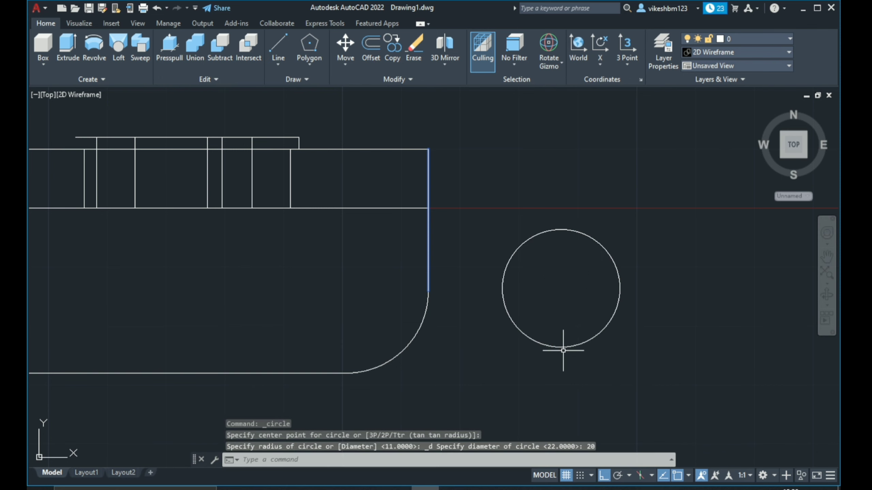
- Draw a concentric diameter-10 circle at the same centre and select both circles
scroll(563, 351, down, 2)
middle_drag(530, 367, 502, 348)
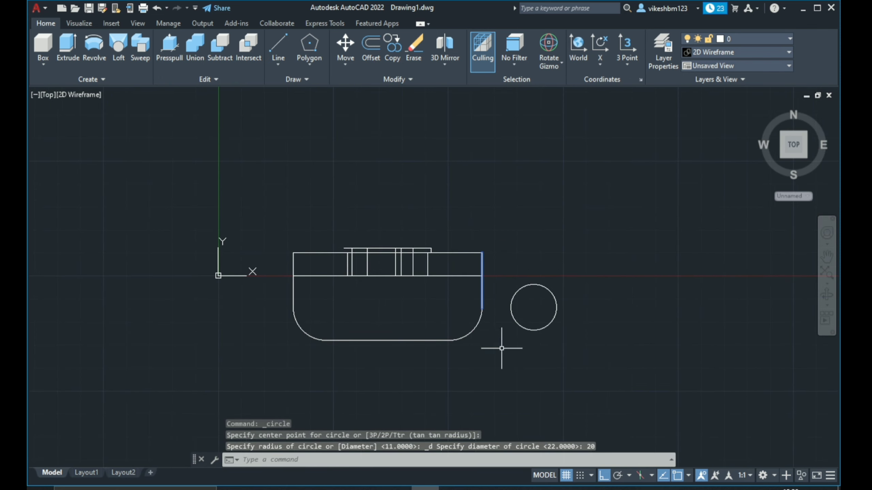
click(294, 78)
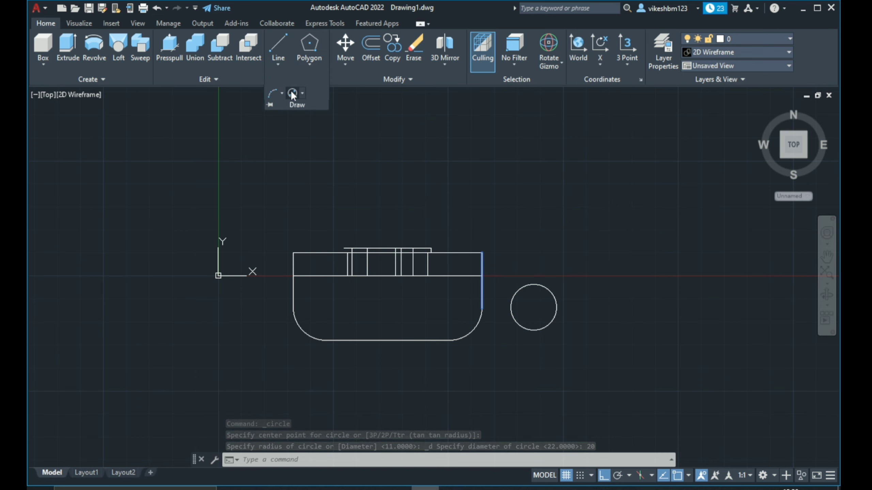
click(292, 94)
scroll(540, 309, up, 2)
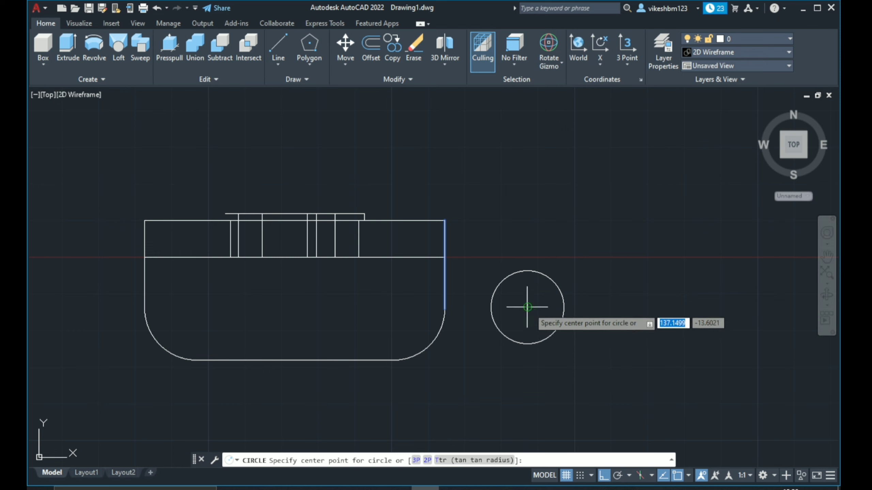
click(527, 307)
text(10)
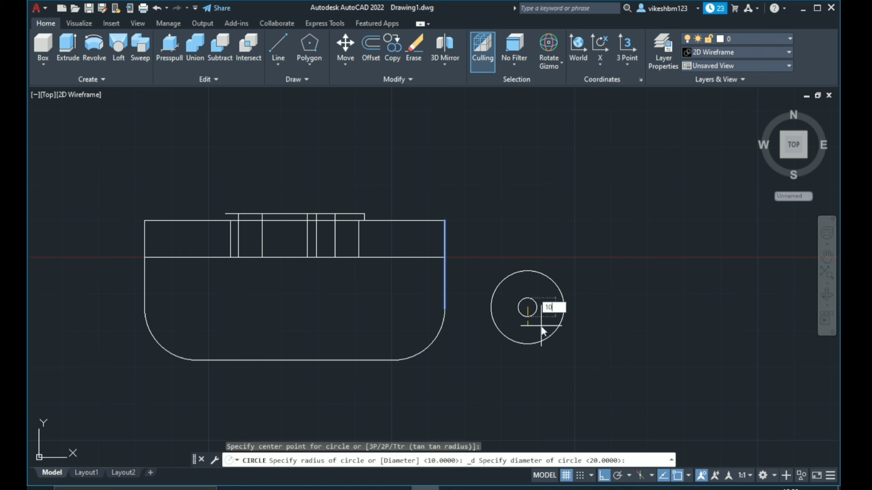
key(Return)
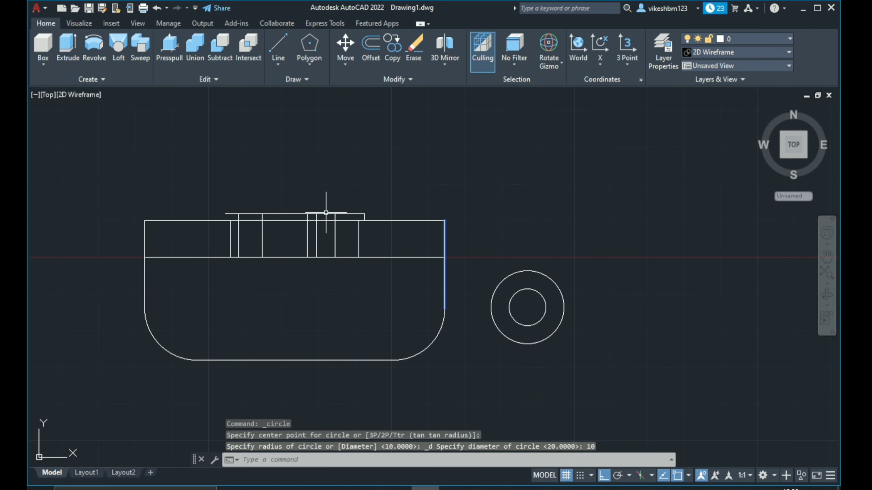
click(580, 272)
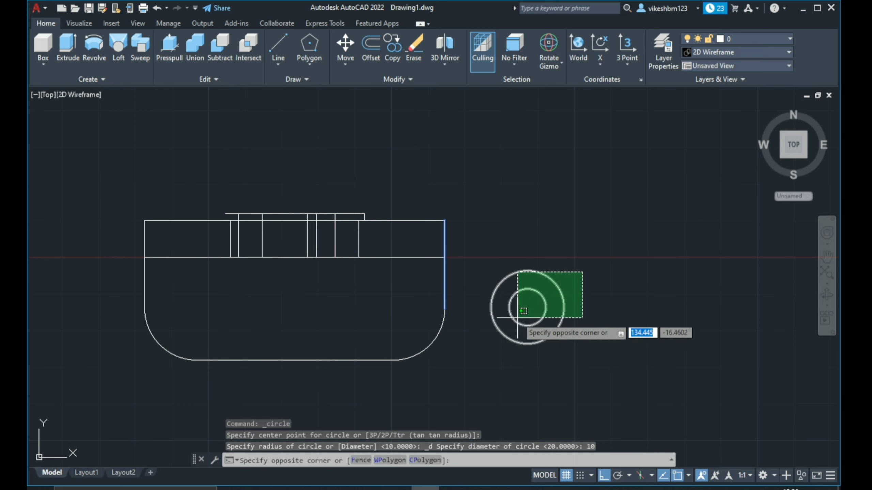
click(518, 318)
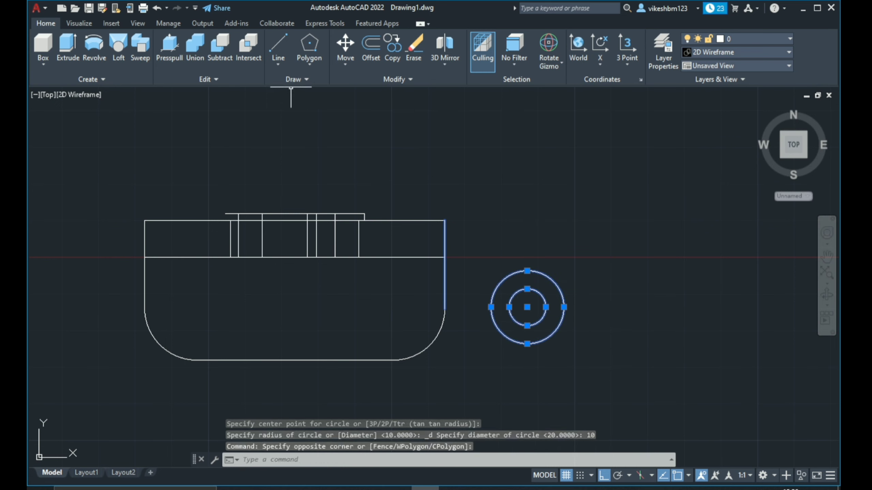
- Move both concentric circles from their centre into the base's rounded right end
click(347, 48)
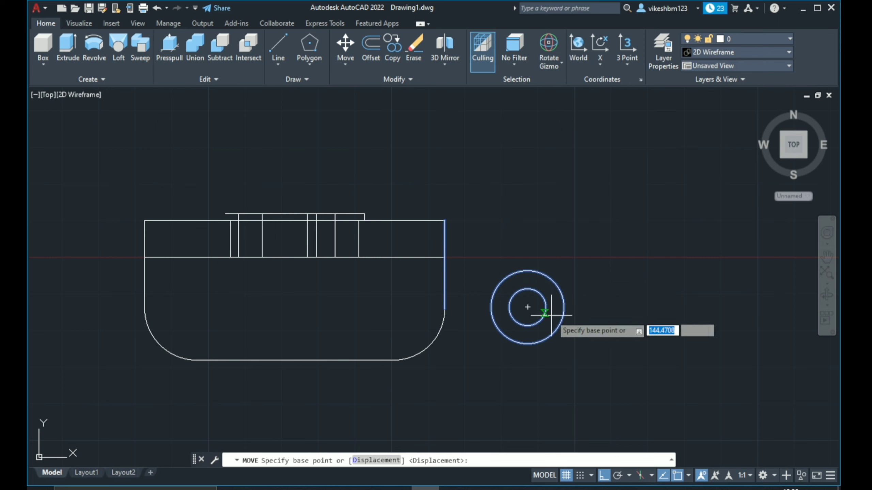
key(Escape)
click(459, 229)
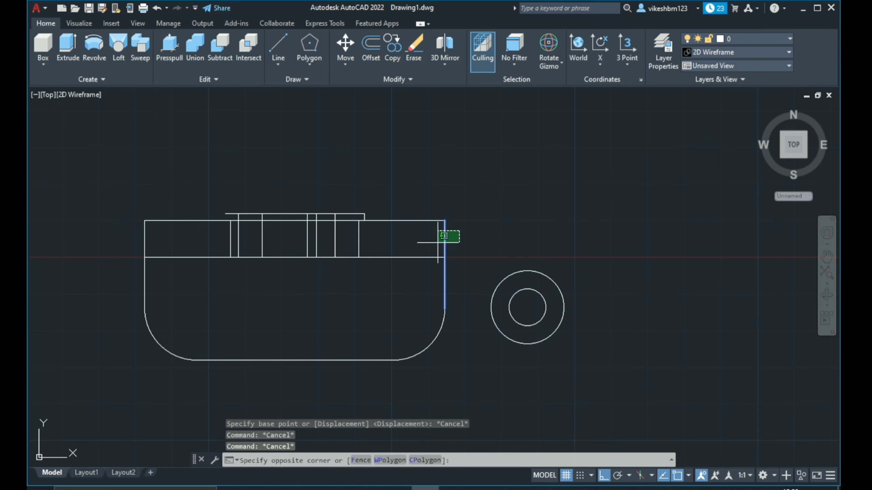
click(343, 282)
key(Escape)
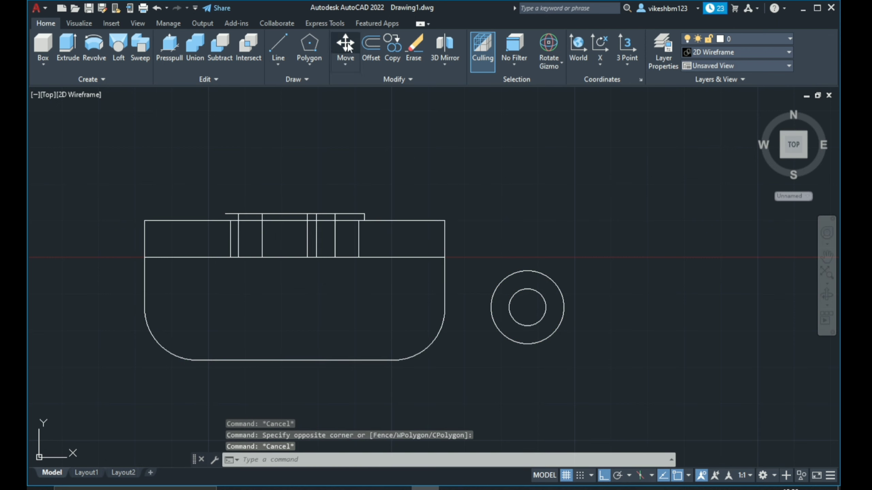
click(347, 42)
click(547, 235)
click(500, 332)
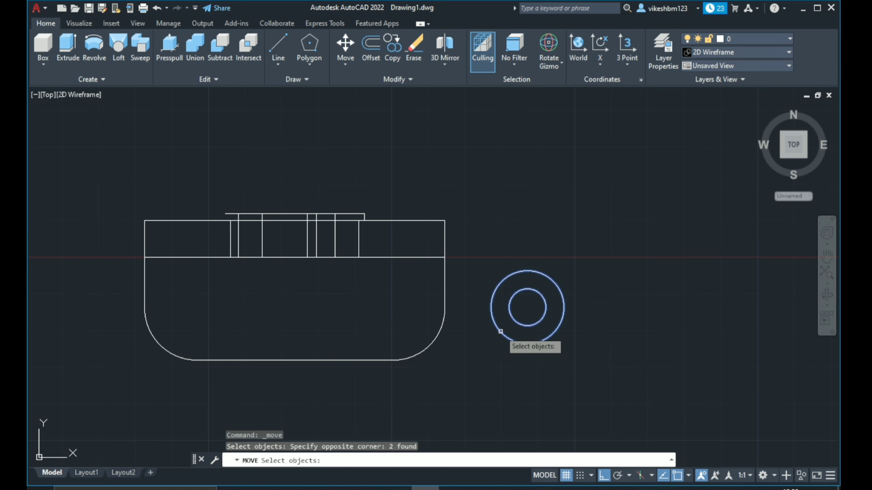
key(Return)
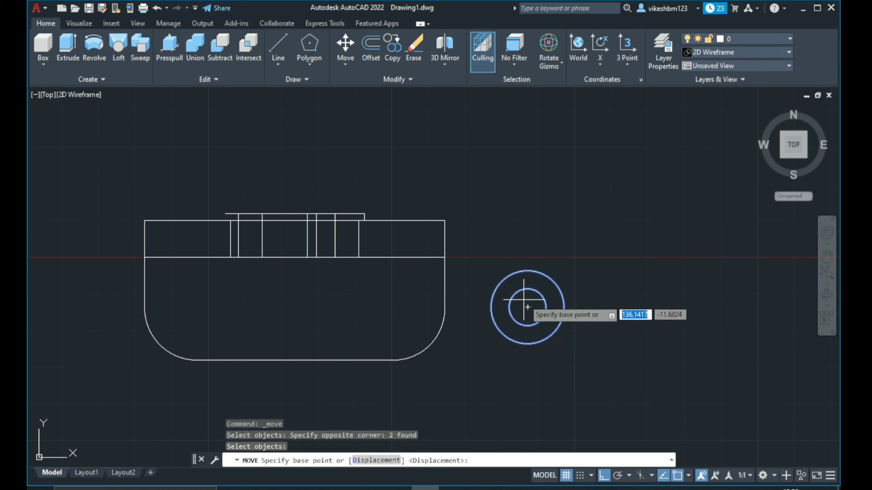
click(528, 308)
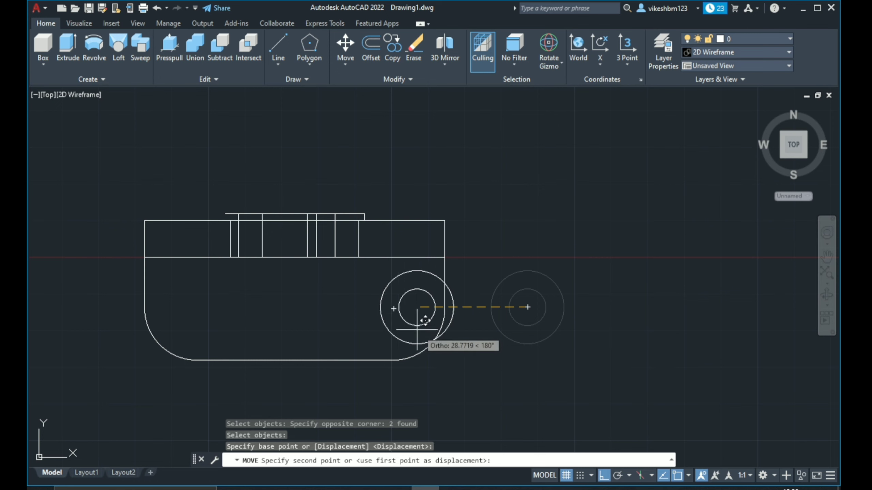
click(392, 310)
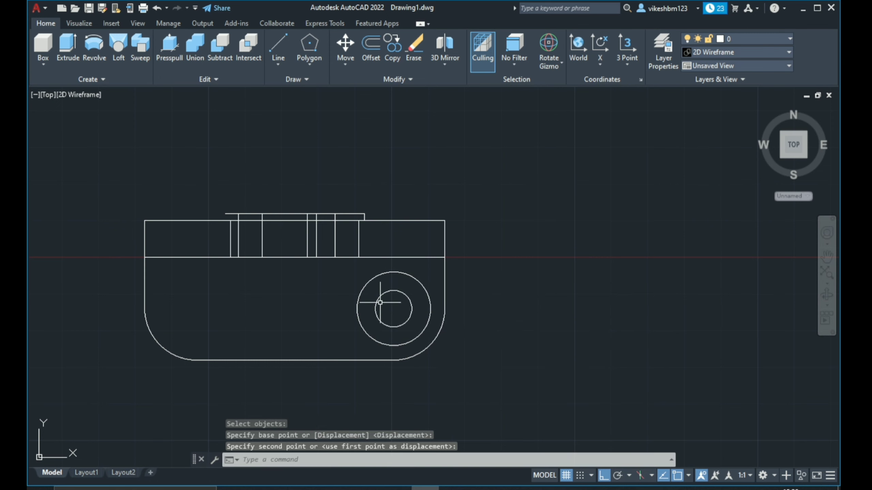
middle_drag(380, 302, 427, 294)
- Mirror both concentric circles across a vertical line through the base's bottom midpoint, keeping the originals
text(MI)
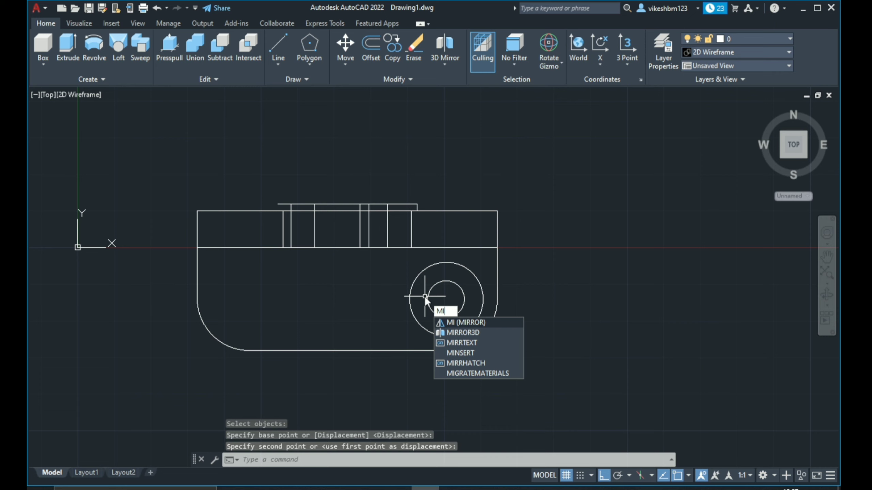
key(Return)
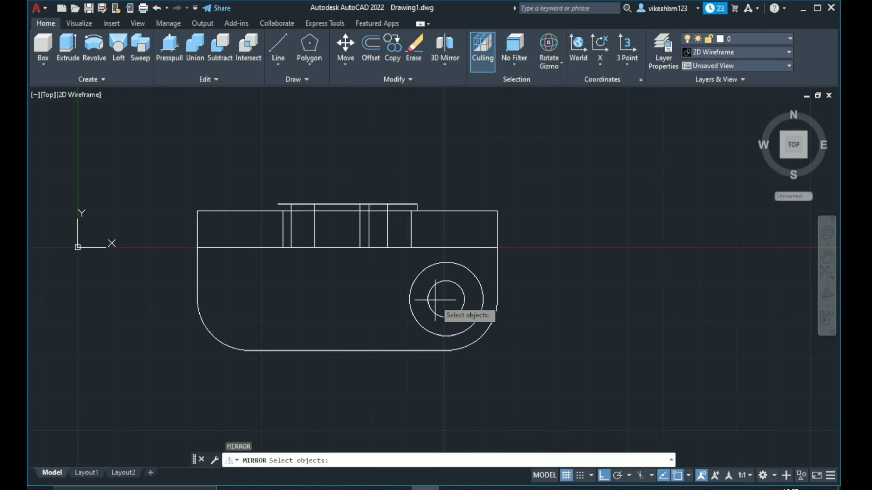
click(446, 296)
click(390, 313)
key(Return)
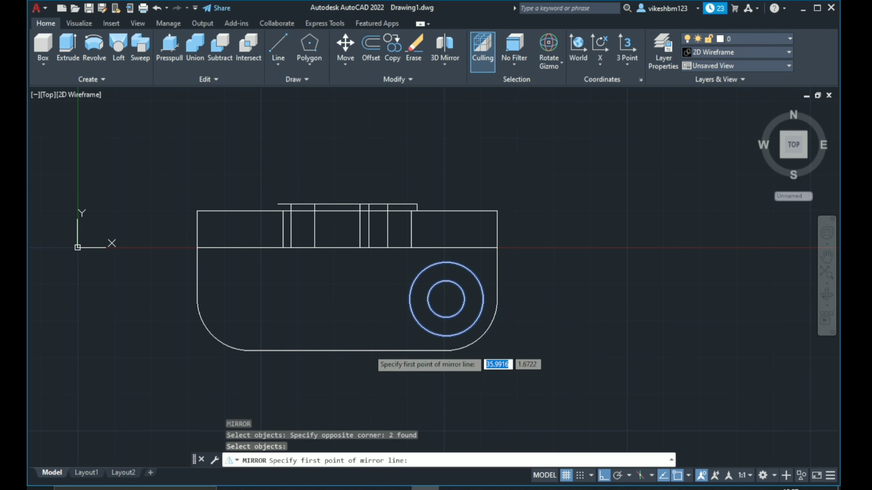
click(348, 350)
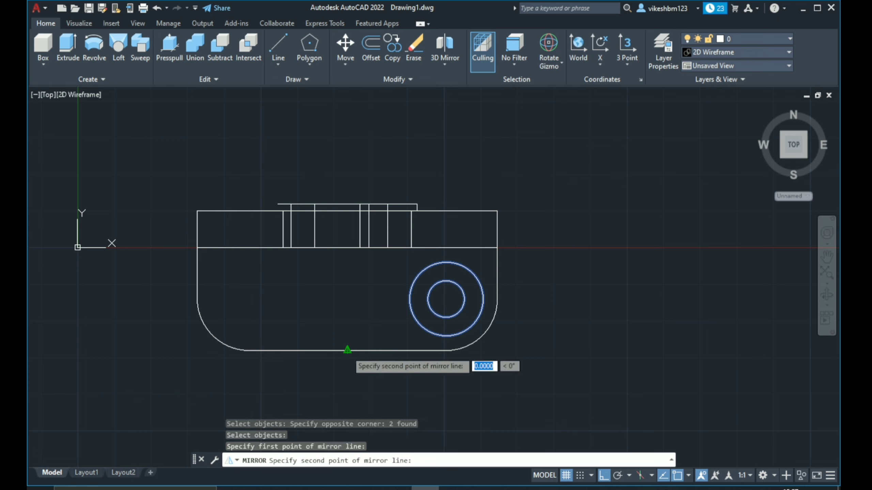
click(350, 312)
click(379, 355)
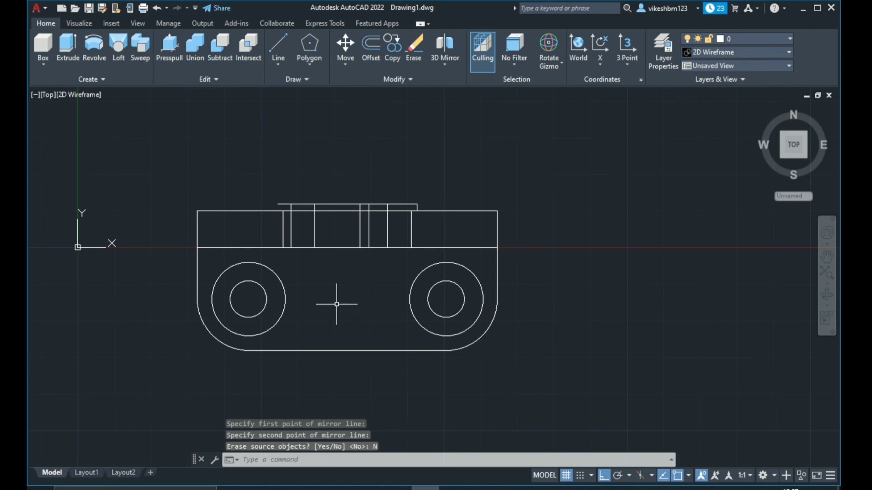
click(49, 95)
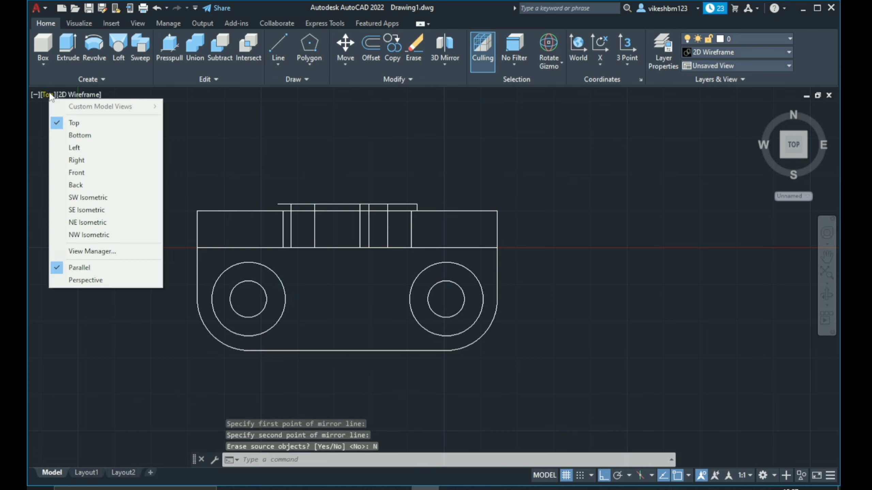
- Switch to the SE Isometric view and the 3D Modeling workspace
click(100, 211)
middle_drag(476, 312, 433, 235)
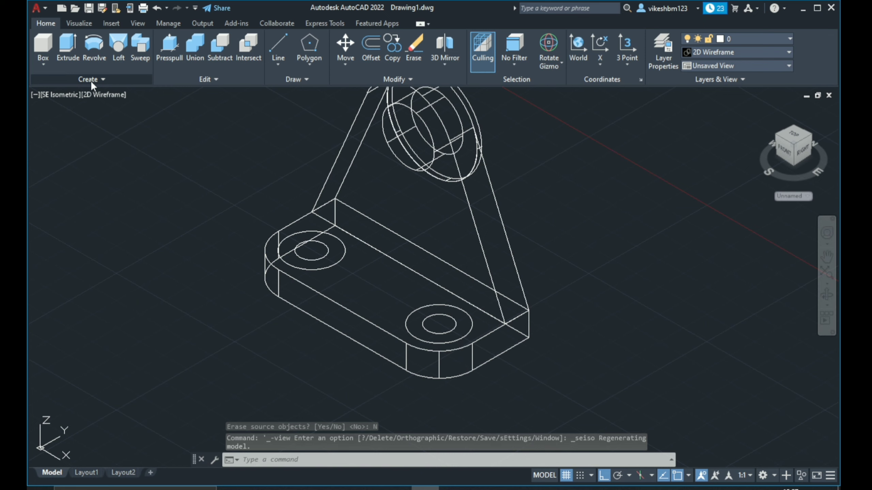
click(775, 476)
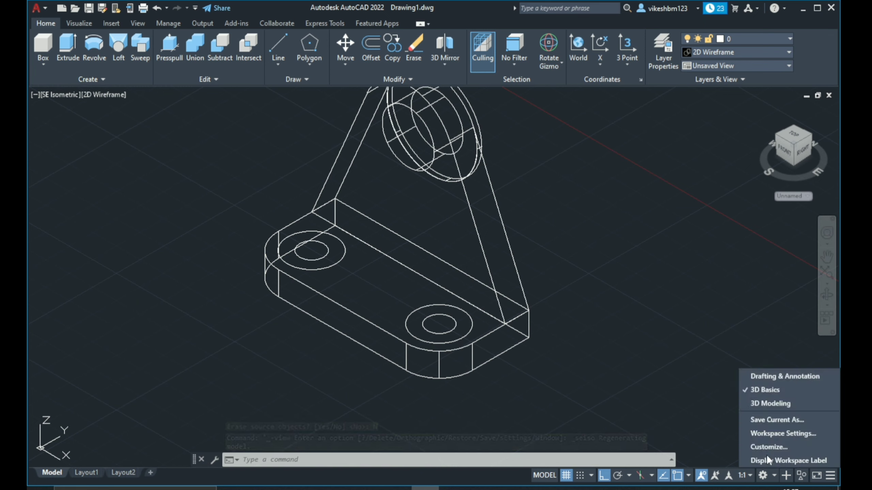
click(758, 405)
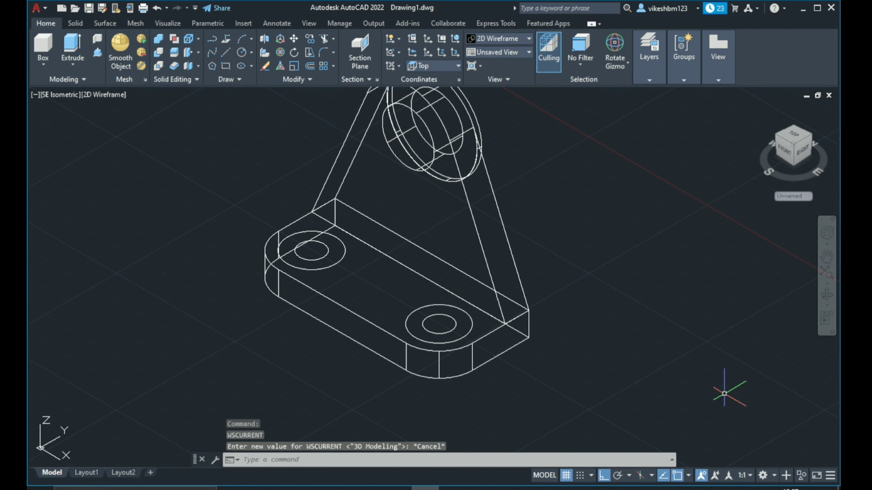
- Compare the model against the reference drawing image
middle_drag(505, 347, 484, 343)
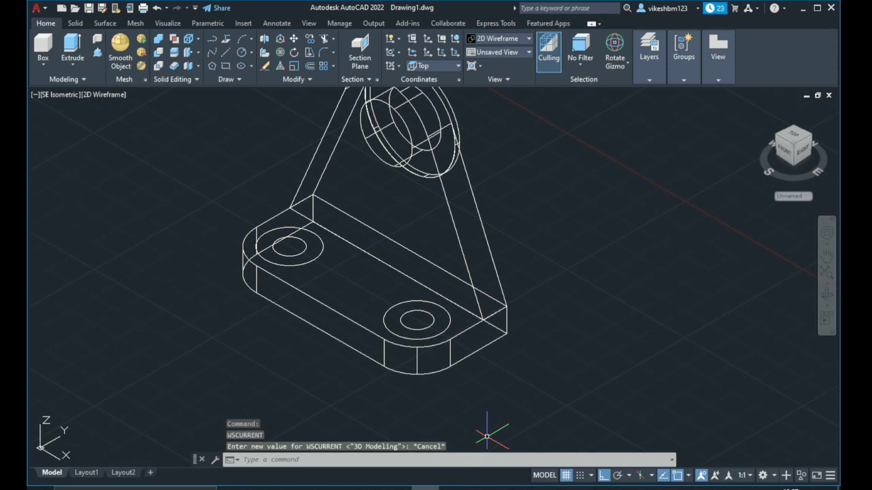
key(alt+Tab)
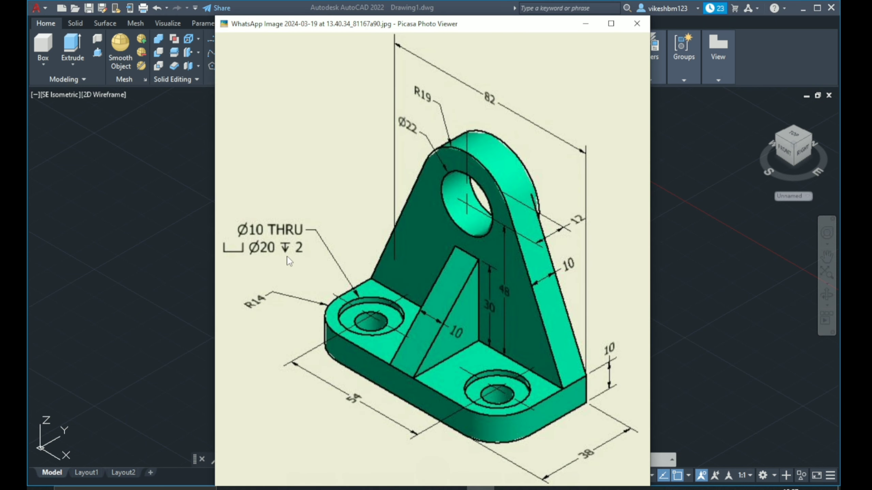
mouse_move(432, 470)
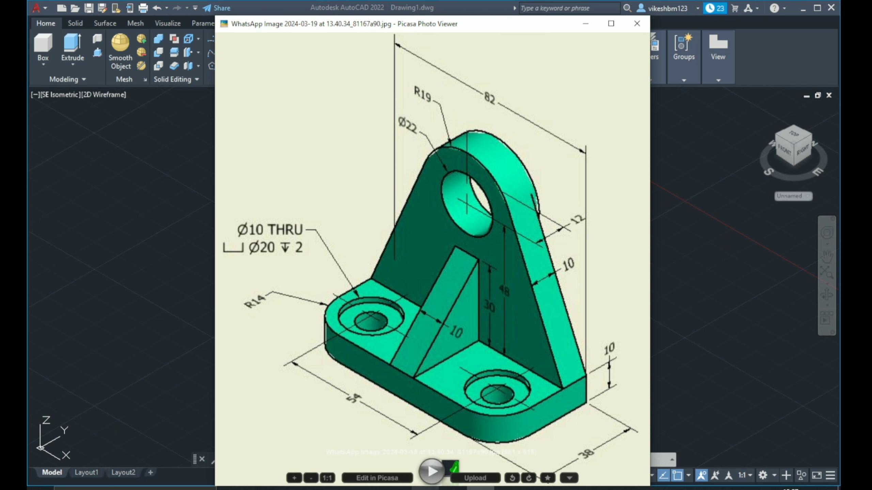
key(alt+Tab)
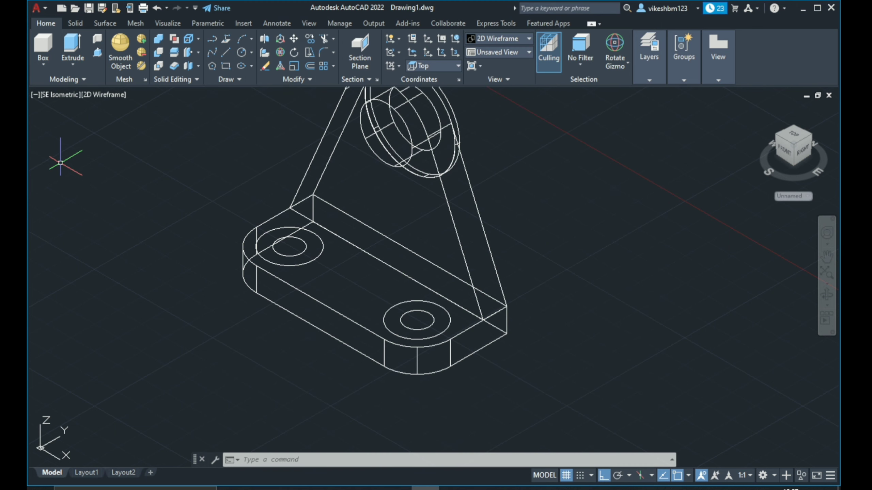
- Press-pull the ring areas around both holes up 2 units
click(98, 54)
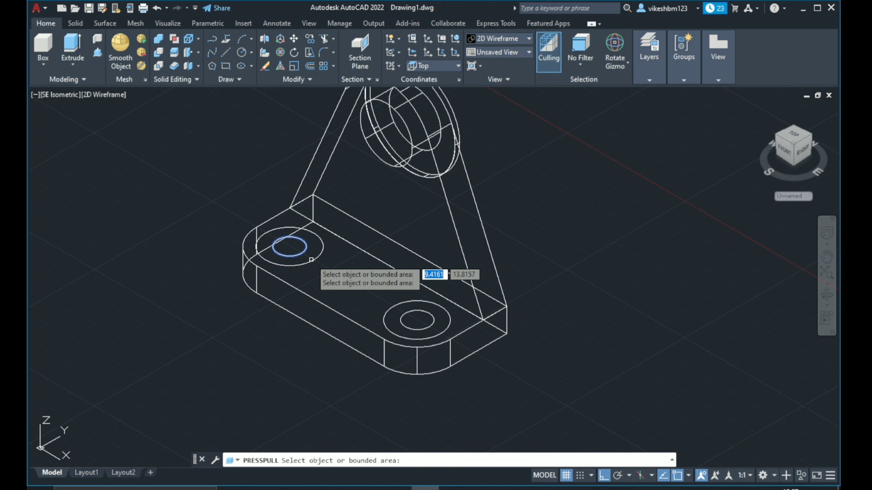
click(311, 260)
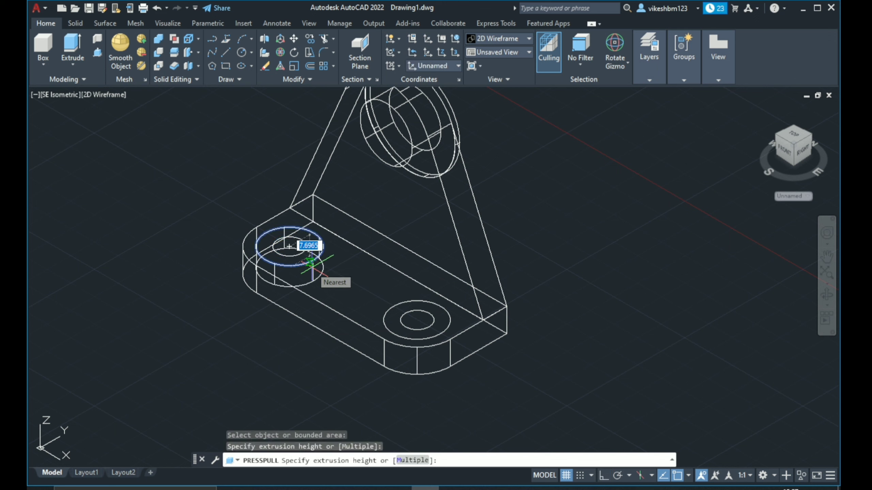
key(BackSpace)
key(Return)
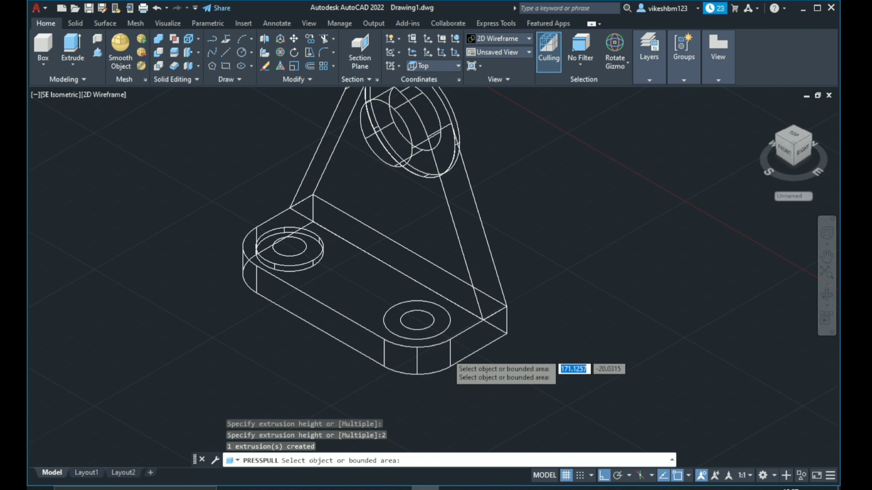
scroll(446, 357, up, 2)
click(447, 313)
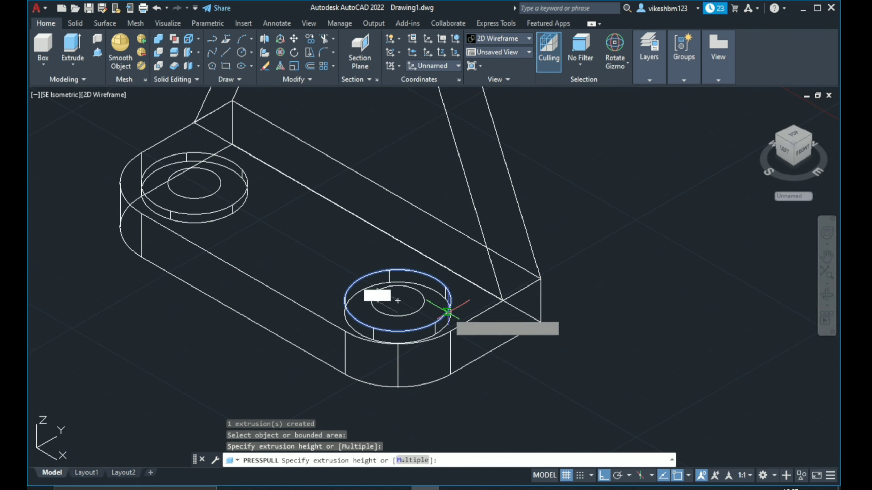
text(2)
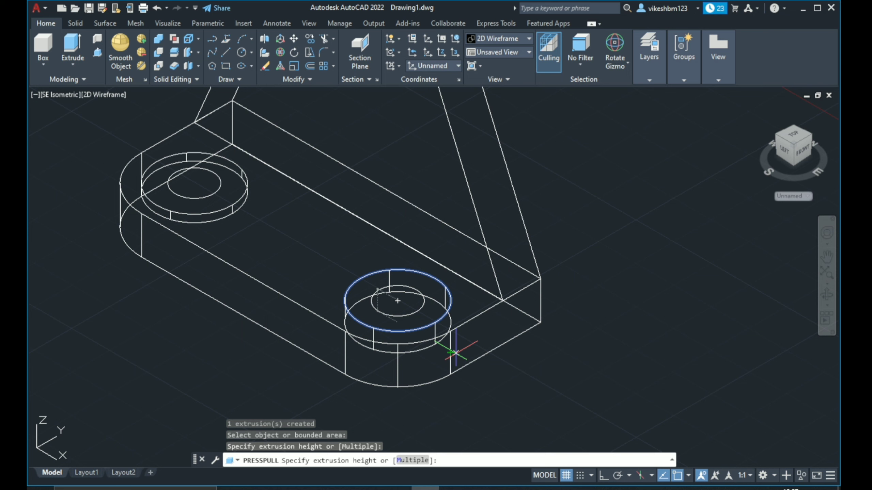
key(Return)
key(Return)
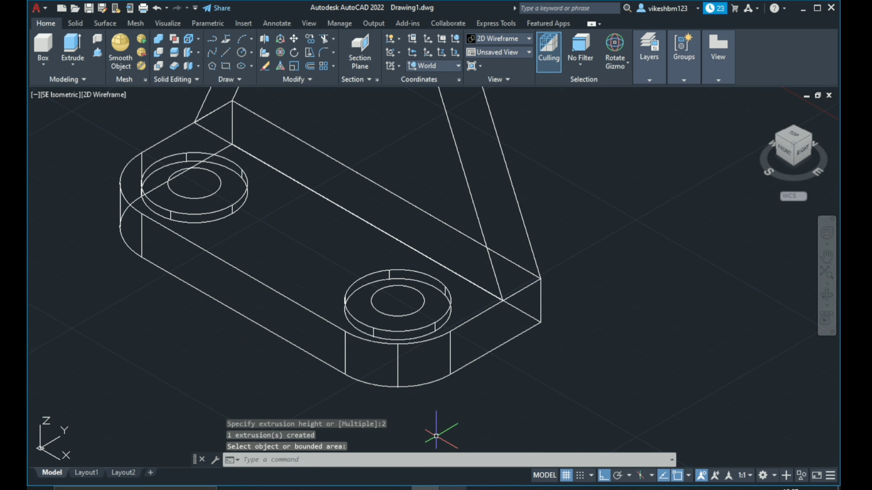
- Subtract both 2-unit ring solids from the base plate to form the counterbores
key(alt+Tab)
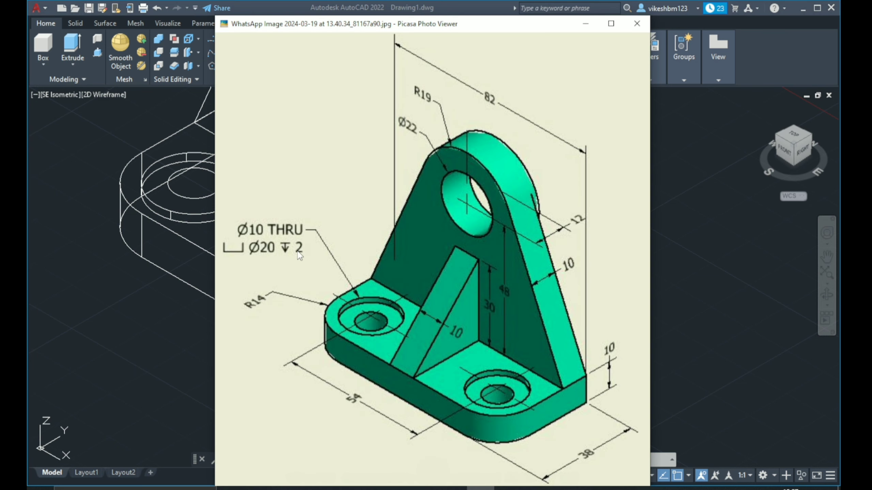
click(585, 28)
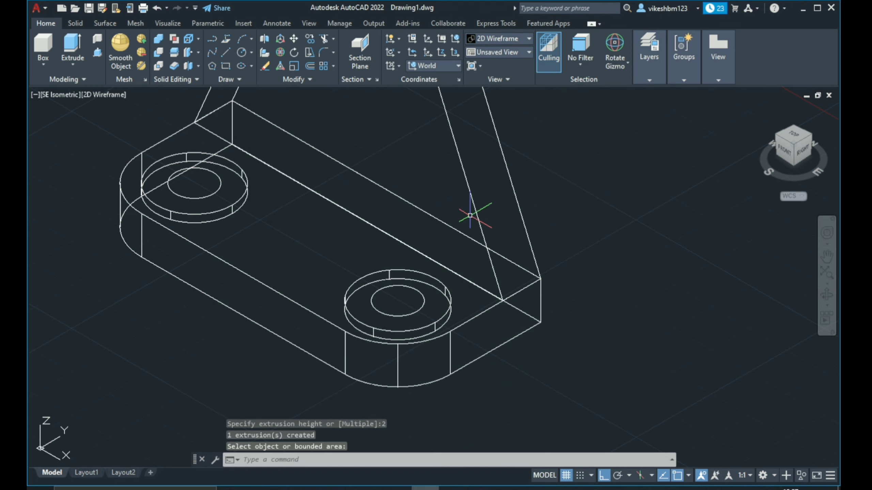
click(158, 53)
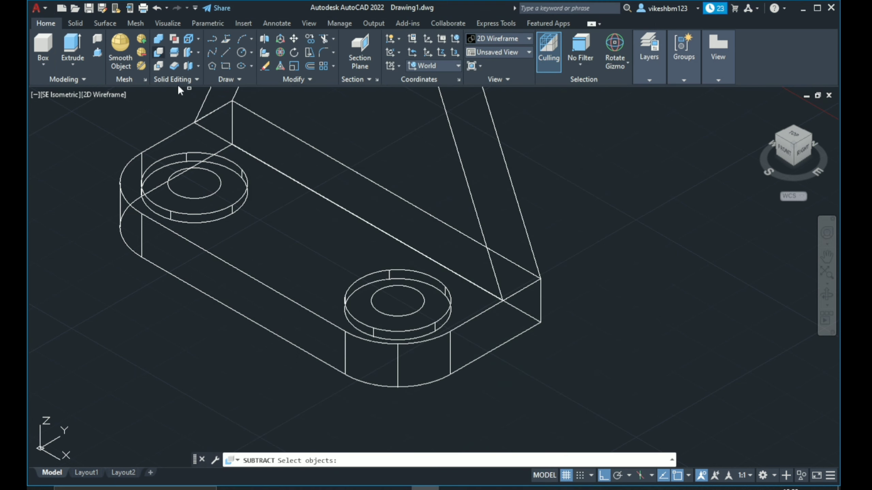
click(243, 271)
key(Return)
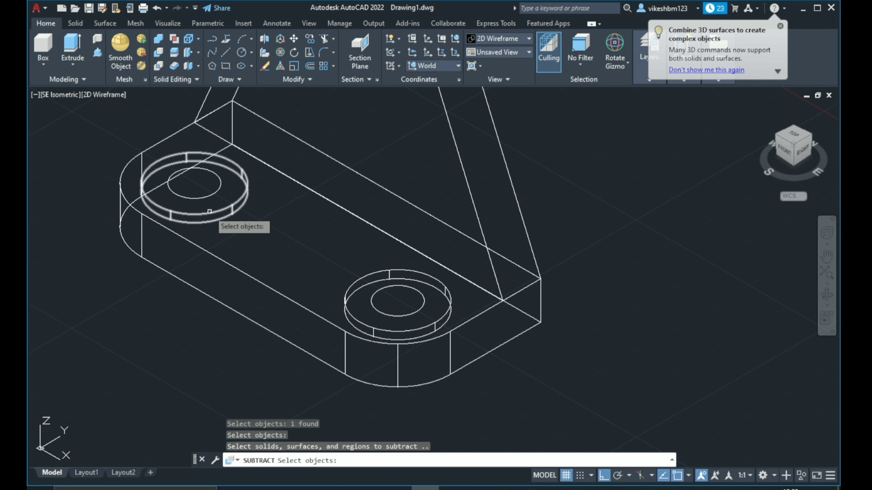
click(220, 217)
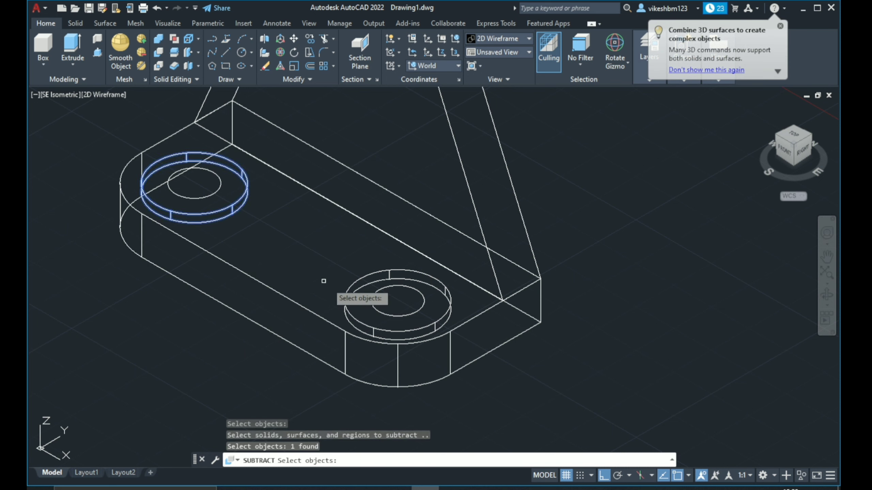
click(345, 295)
key(Return)
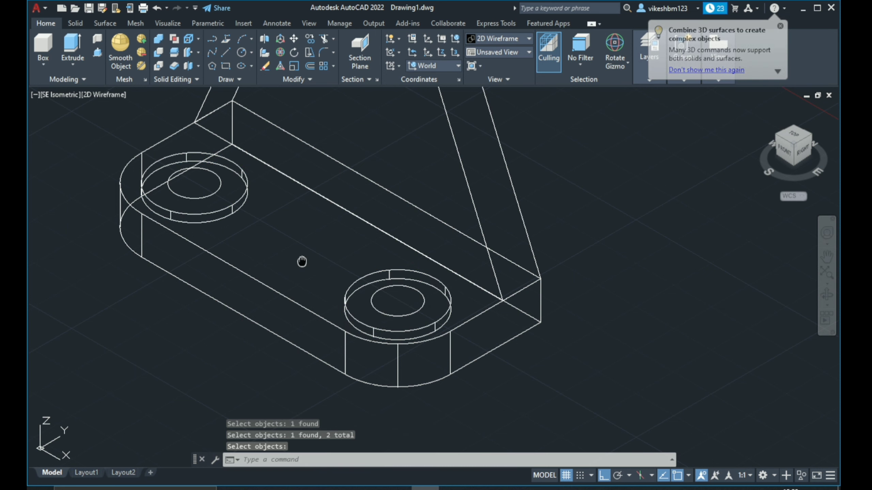
middle_drag(304, 255, 329, 266)
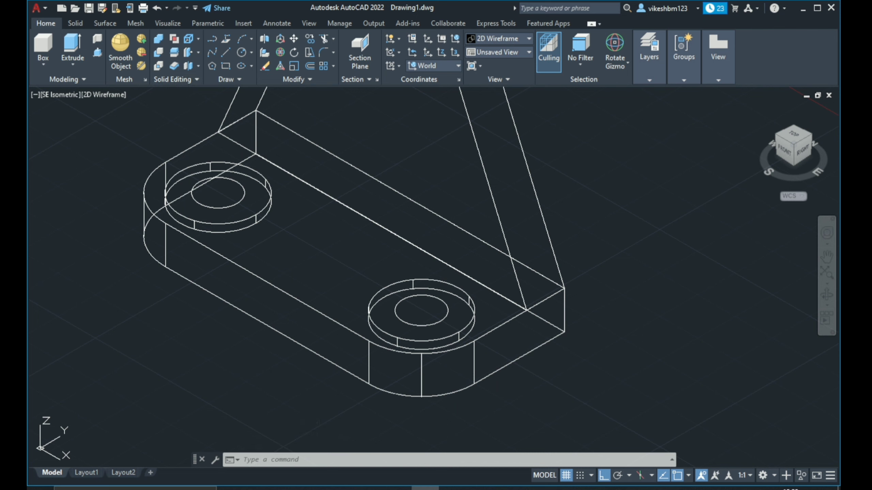
- Press-pull the left counterbore's inner circle downward into a cylinder
text(presspull)
key(Return)
click(218, 193)
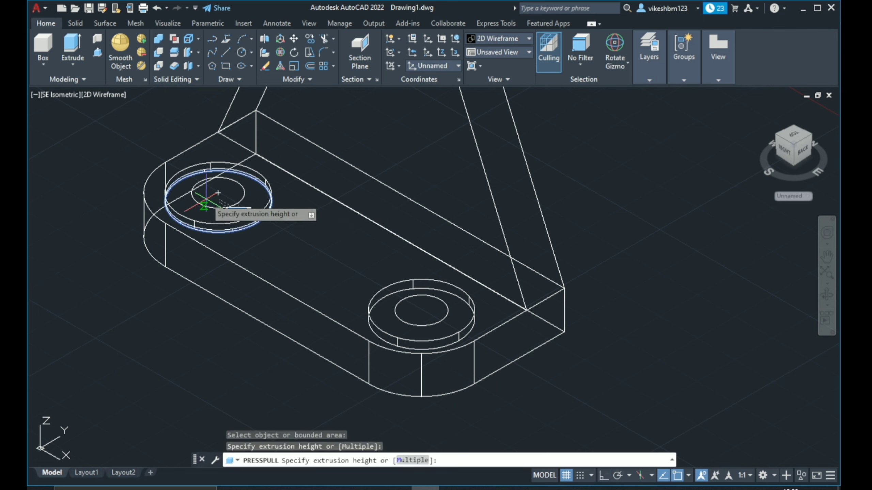
key(Escape)
key(Escape)
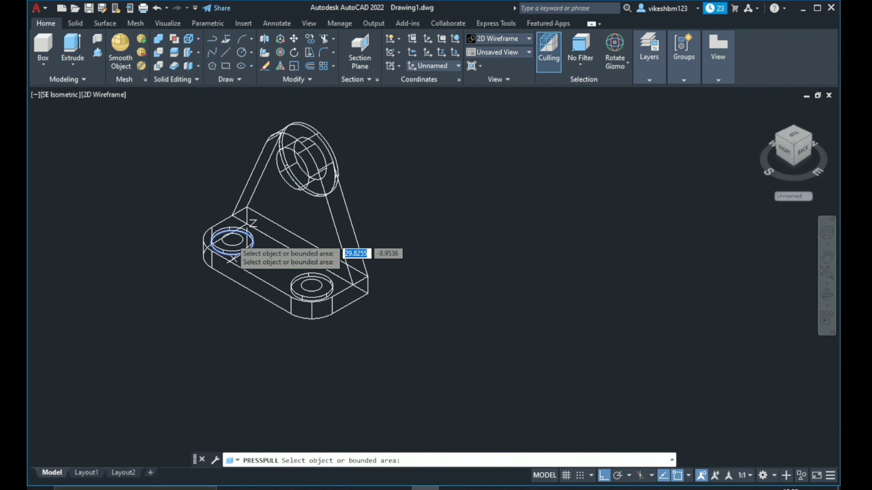
scroll(233, 242, up, 6)
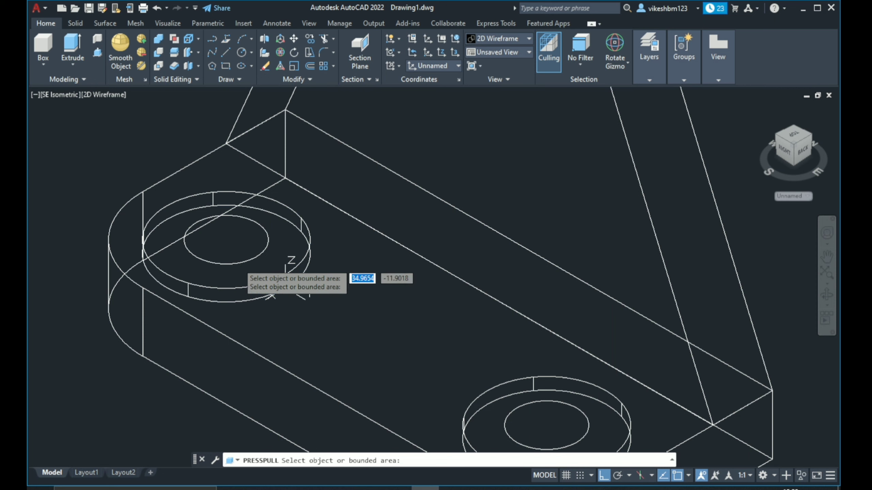
click(238, 264)
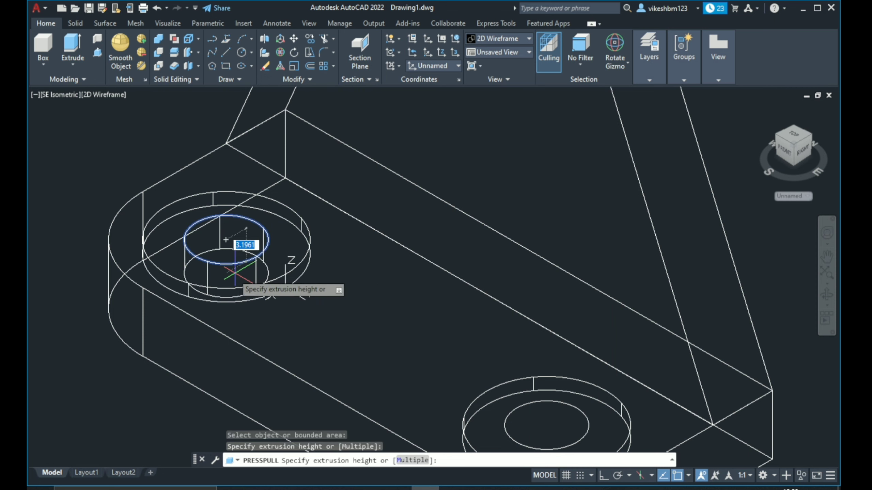
scroll(236, 254, down, 6)
click(227, 345)
- Press-pull the right counterbore's inner circle downward into a cylinder
scroll(309, 313, up, 4)
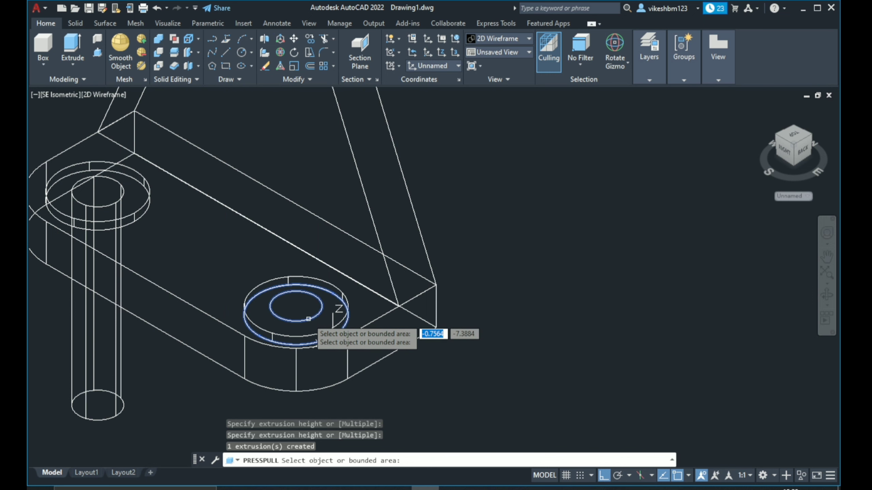
scroll(309, 316, up, 4)
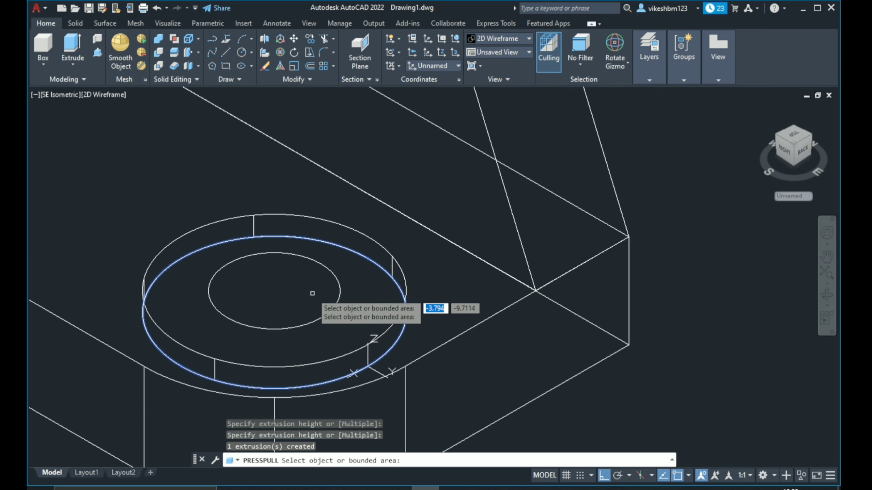
scroll(308, 288, down, 4)
click(307, 281)
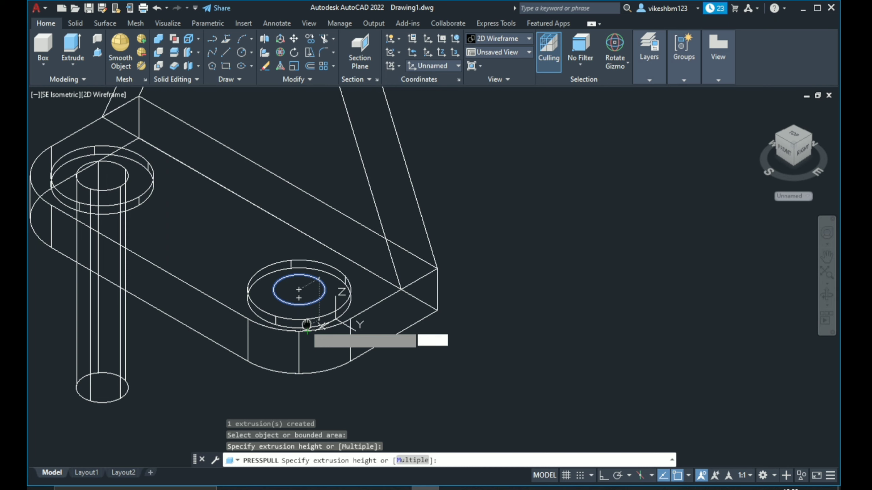
middle_drag(307, 281, 348, 169)
click(333, 323)
scroll(332, 323, down, 2)
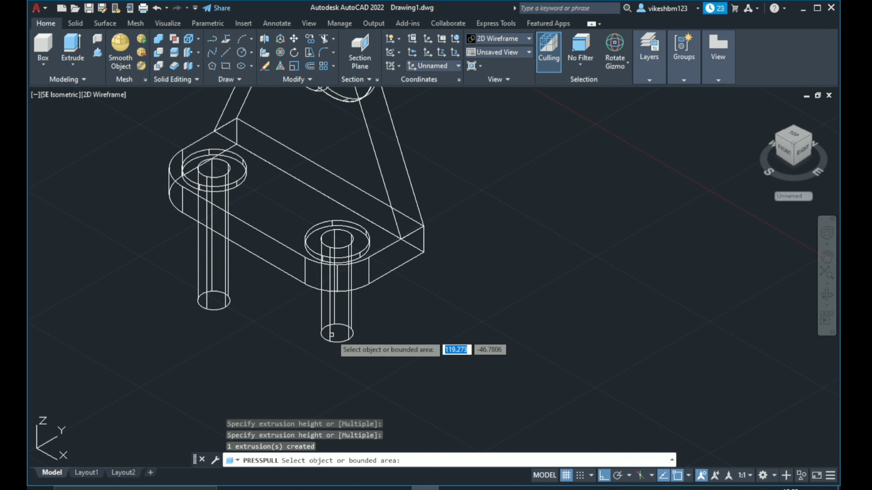
key(Return)
- Subtract both cylinders from the base plate to cut the through-holes
middle_drag(266, 288, 317, 366)
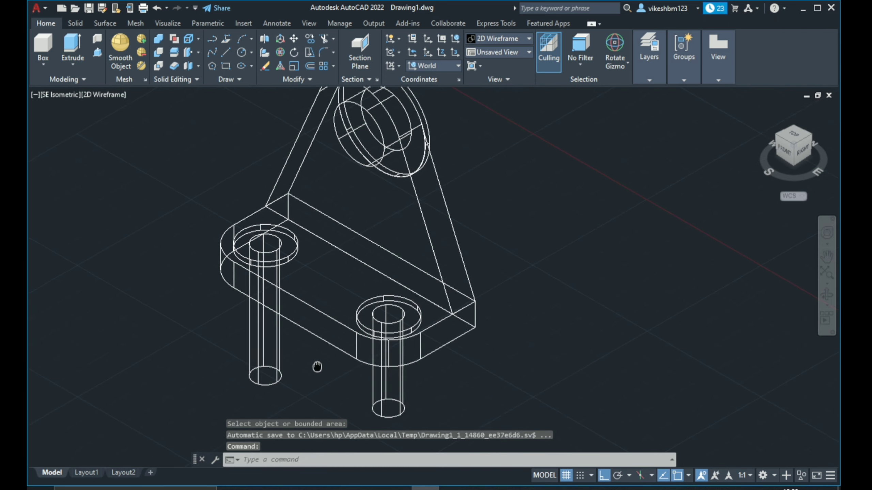
scroll(317, 366, down, 2)
click(174, 52)
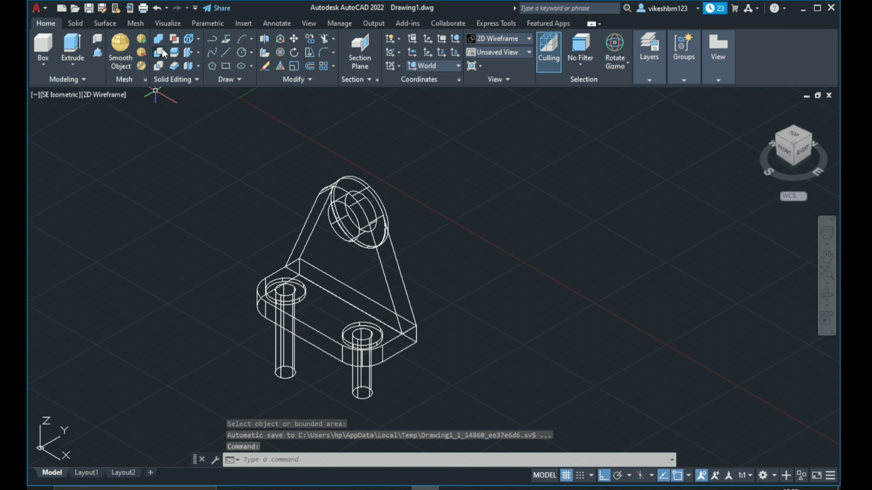
scroll(290, 292, up, 4)
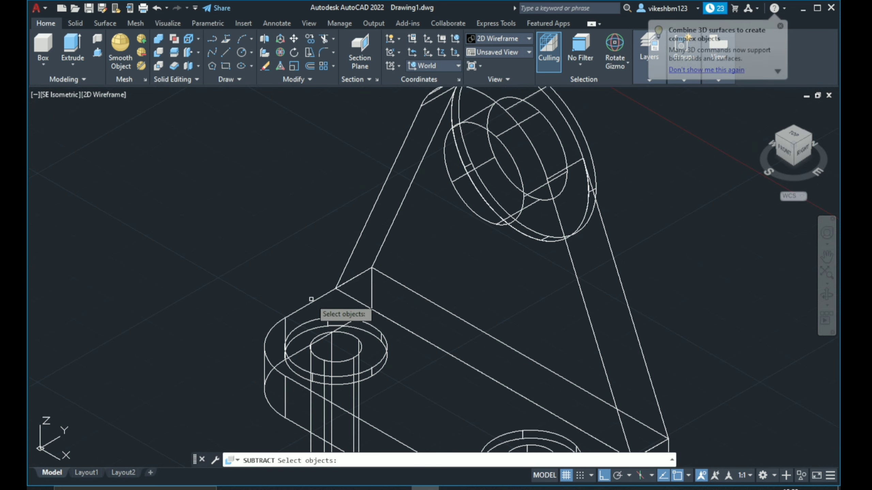
click(312, 310)
scroll(302, 282, down, 2)
middle_drag(302, 282, 285, 214)
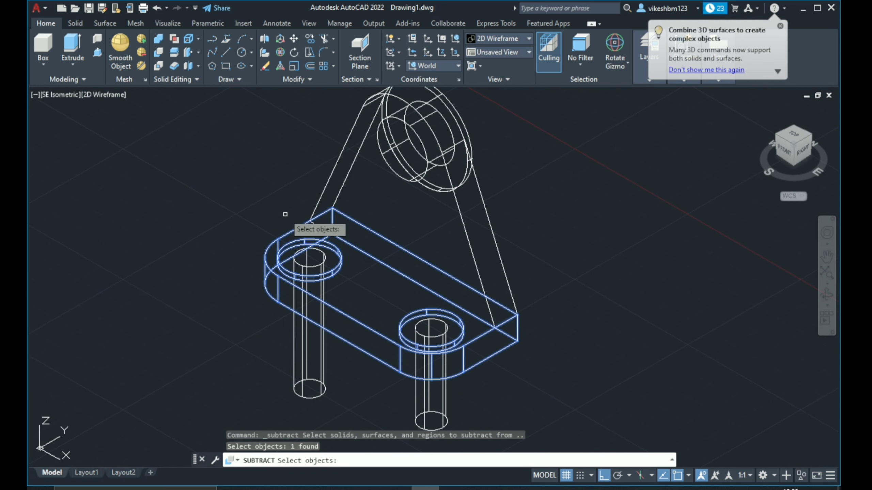
key(Return)
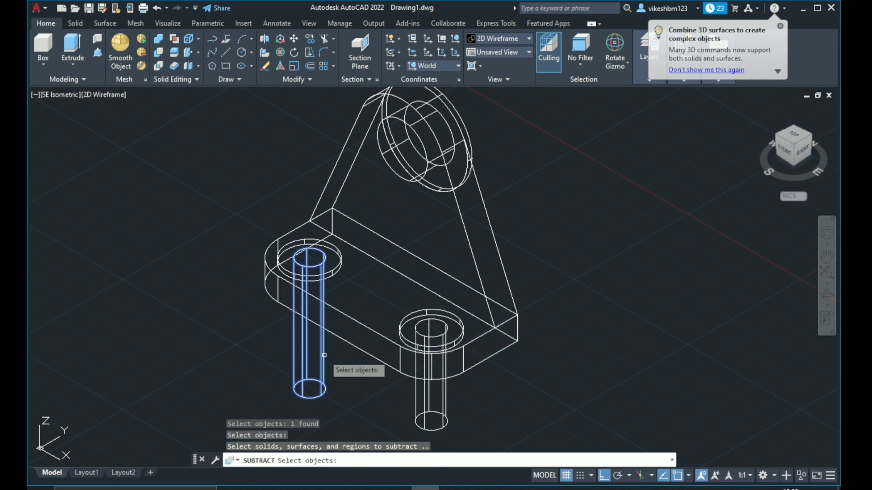
click(324, 355)
click(417, 393)
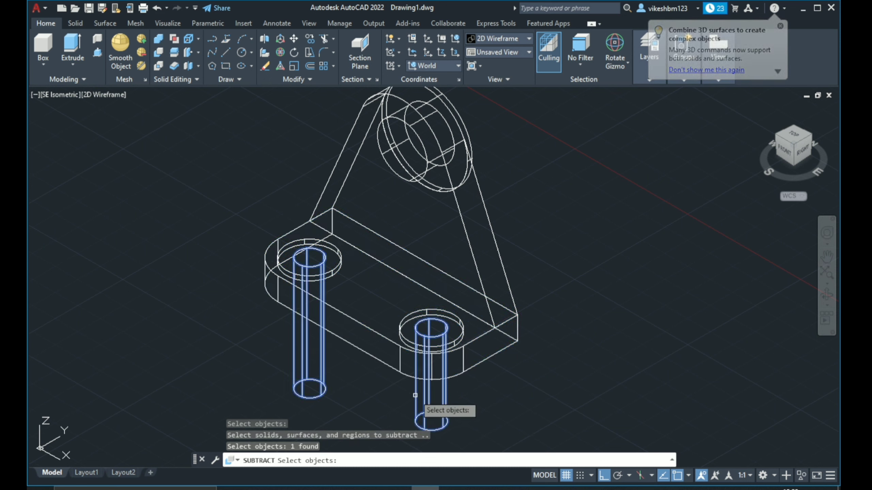
key(Return)
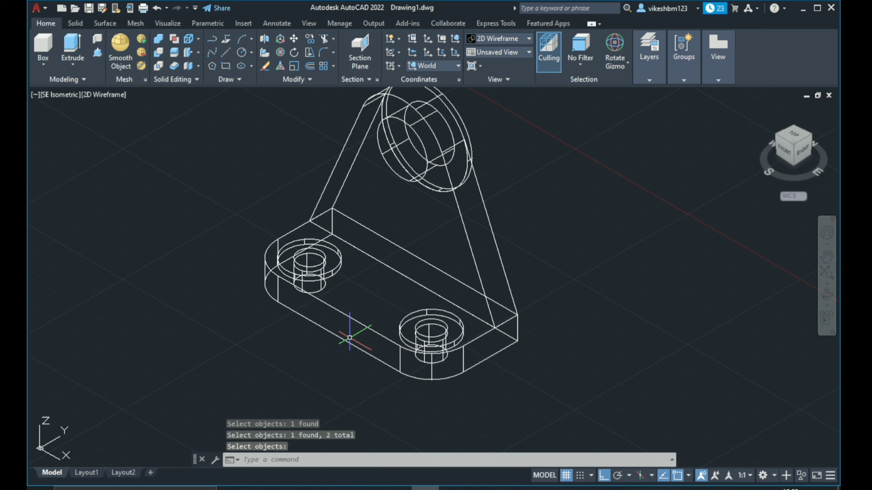
middle_drag(349, 338, 342, 348)
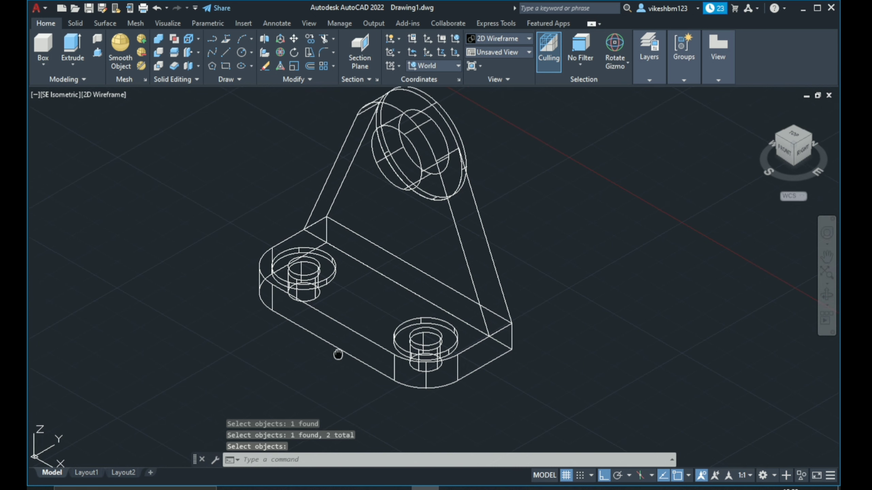
- Set the viewport visual style to Realistic
click(68, 97)
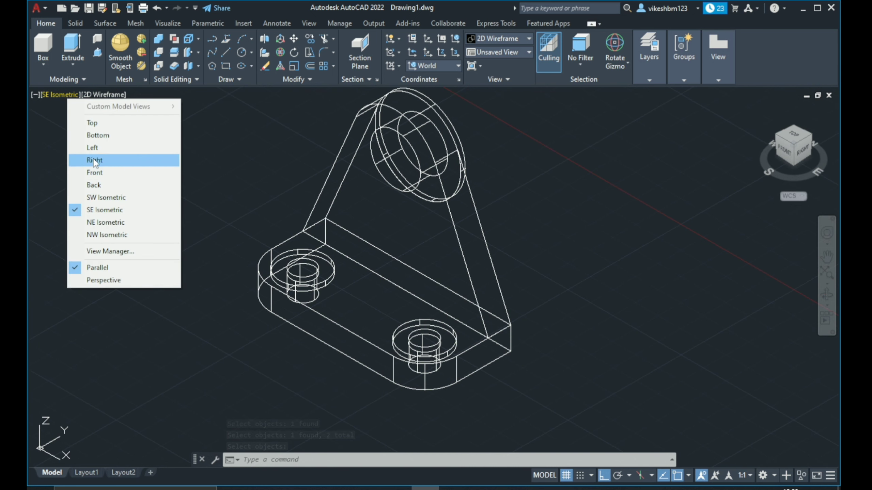
click(103, 95)
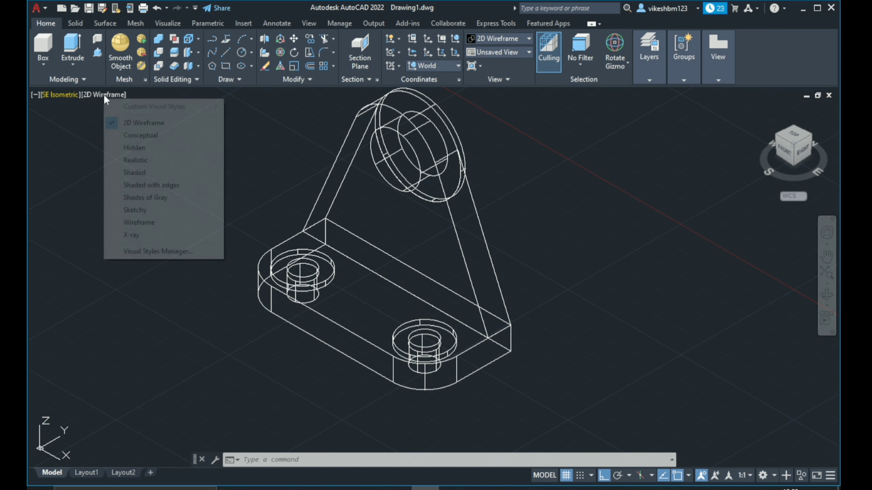
click(133, 160)
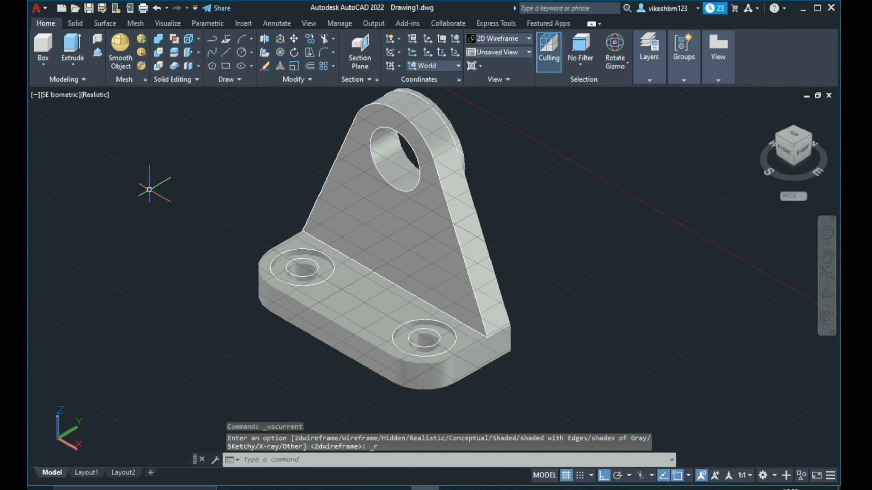
scroll(432, 287, down, 2)
middle_drag(395, 281, 368, 270)
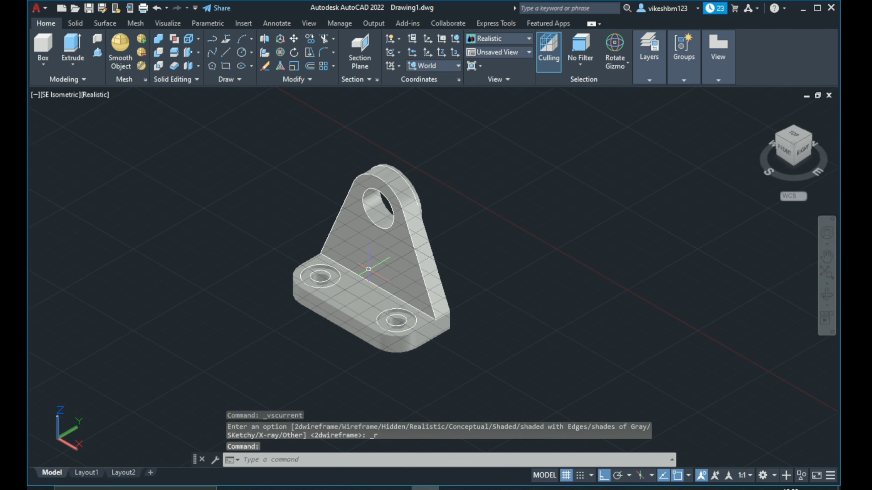
- Union the base plate and upright into a single solid
click(159, 39)
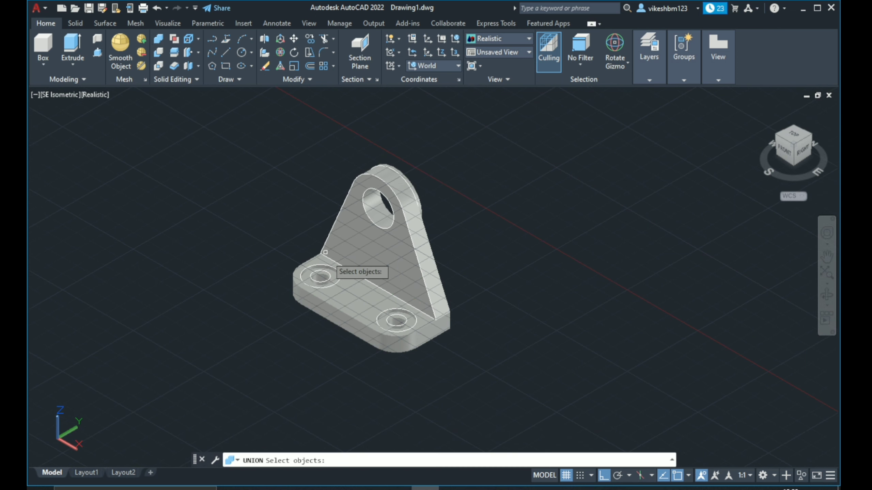
click(346, 300)
click(389, 239)
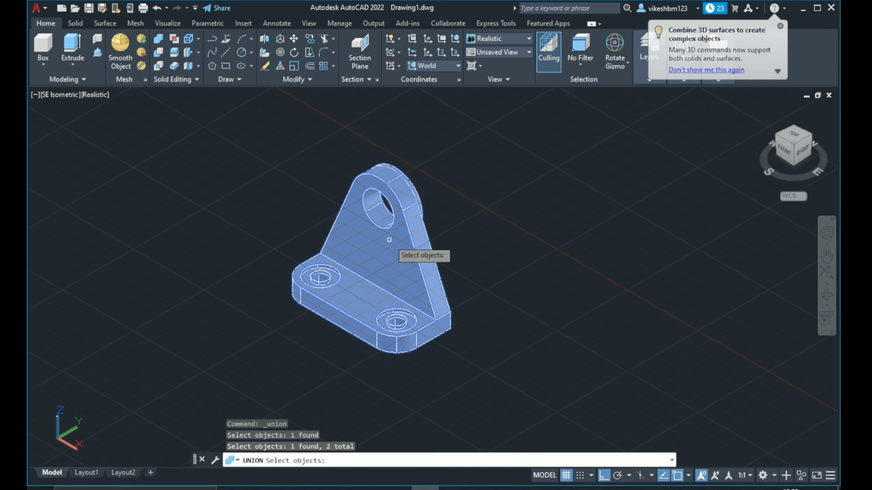
key(Return)
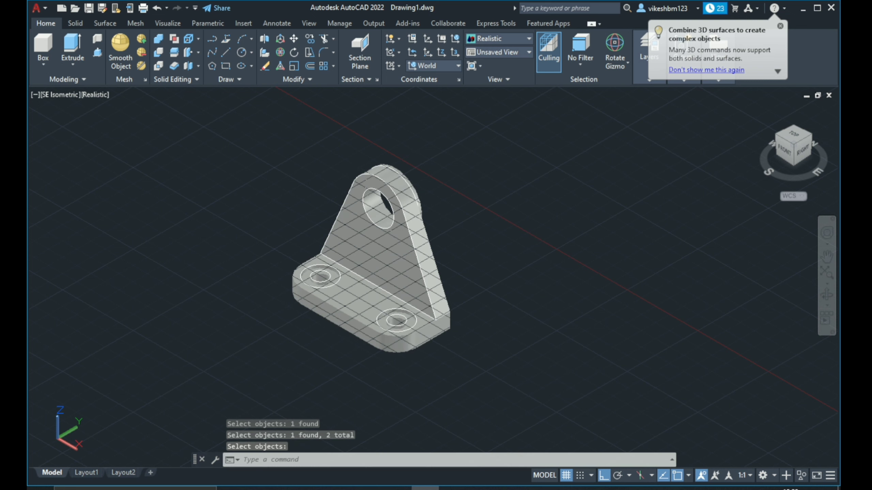
click(294, 39)
- Move the merged bracket solid further to the right
click(355, 286)
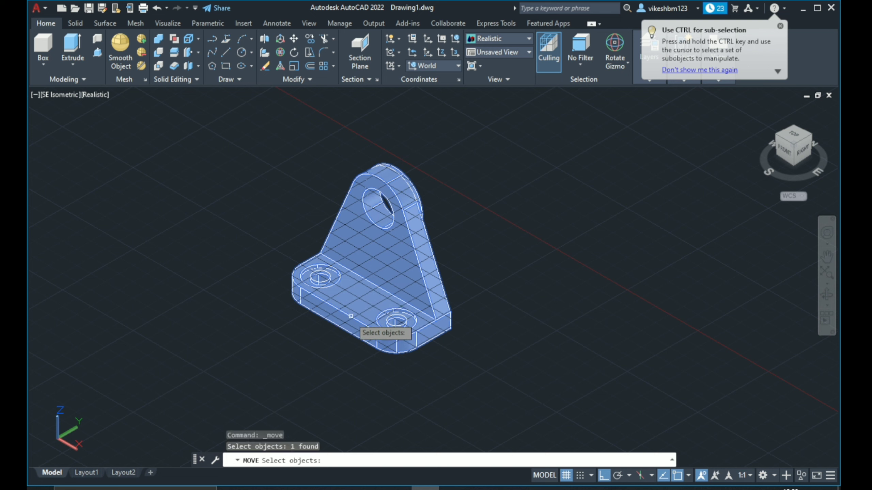
key(Return)
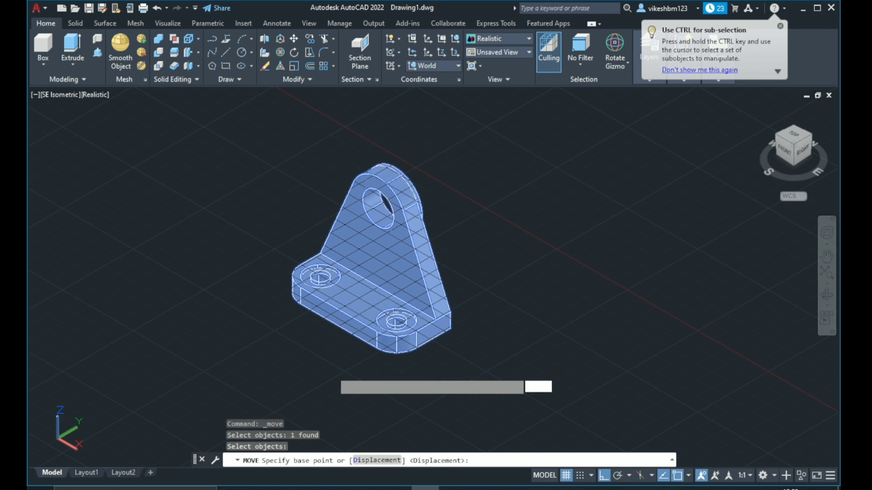
click(332, 370)
click(552, 355)
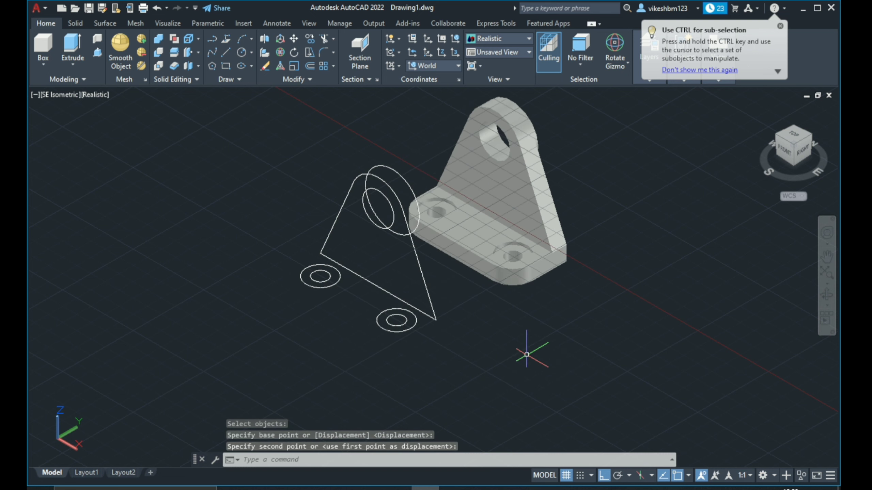
- Erase the leftover wireframe profiles and circle outlines
click(264, 67)
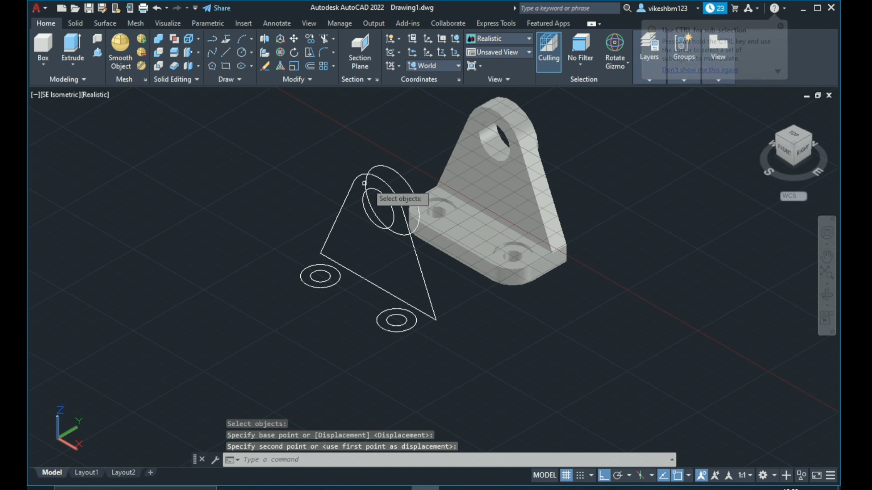
drag(379, 157, 336, 240)
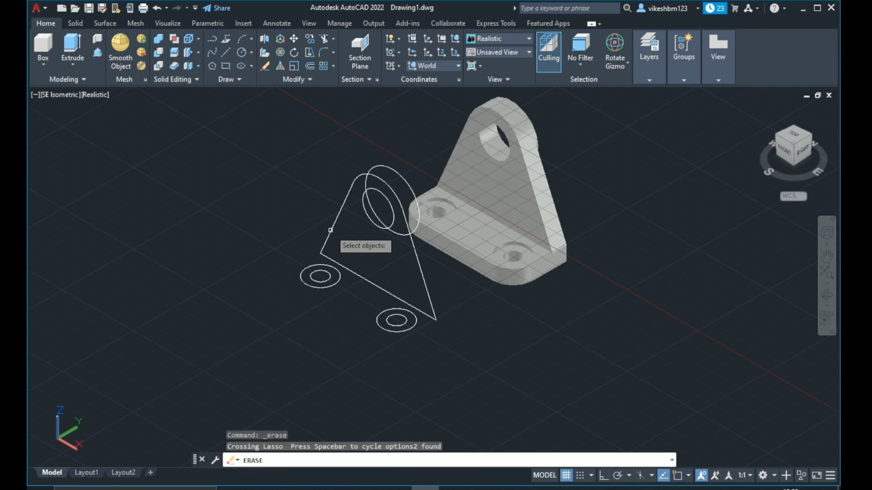
click(342, 199)
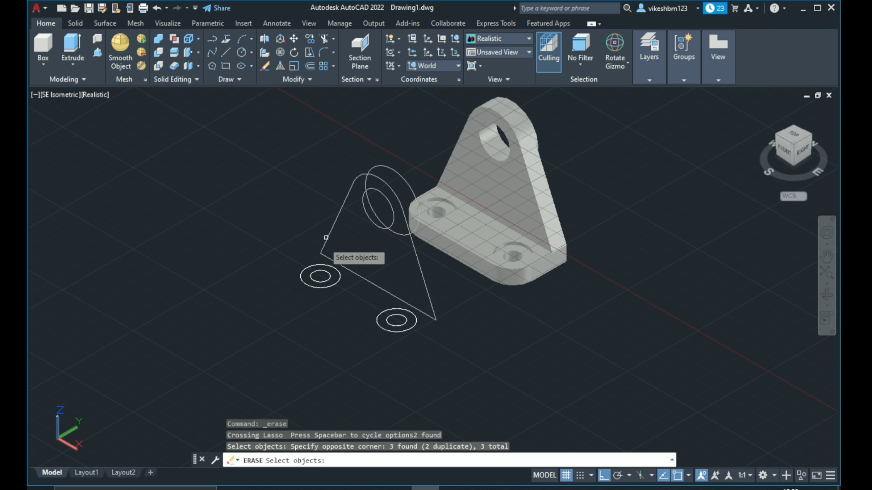
click(389, 249)
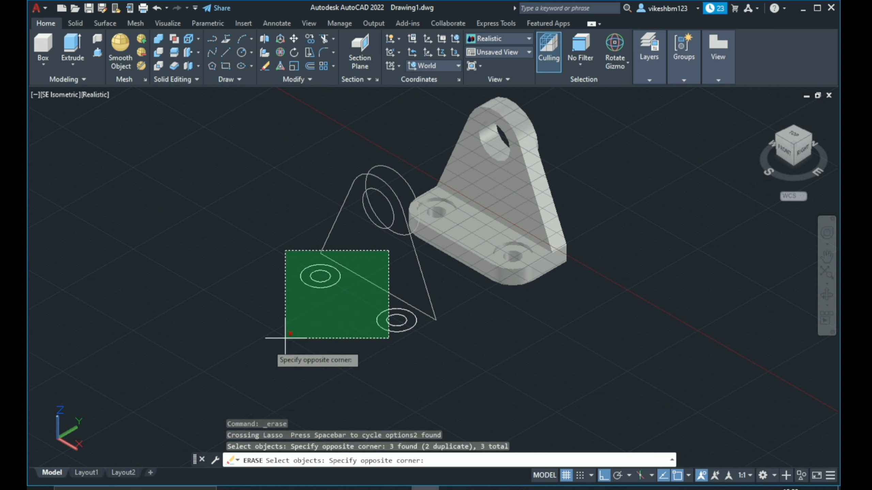
click(237, 369)
key(Return)
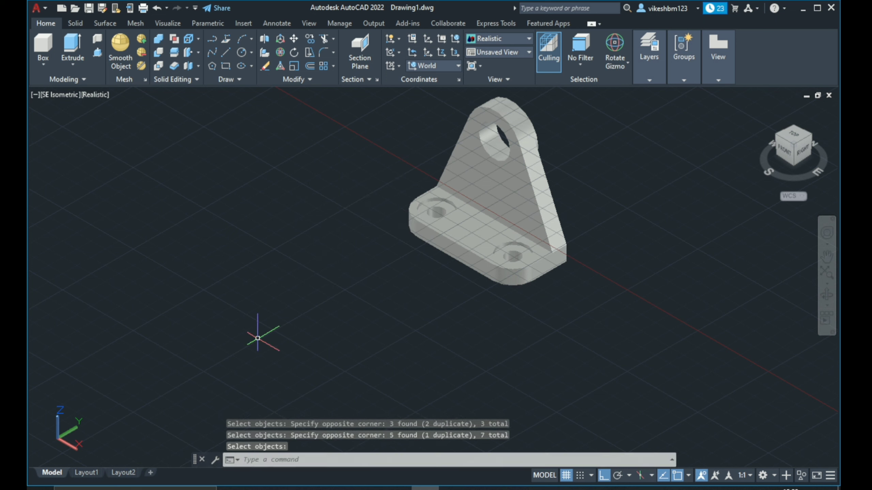
middle_drag(416, 283, 349, 334)
- Turn off the background grid and inspect the bracket base
key(Return)
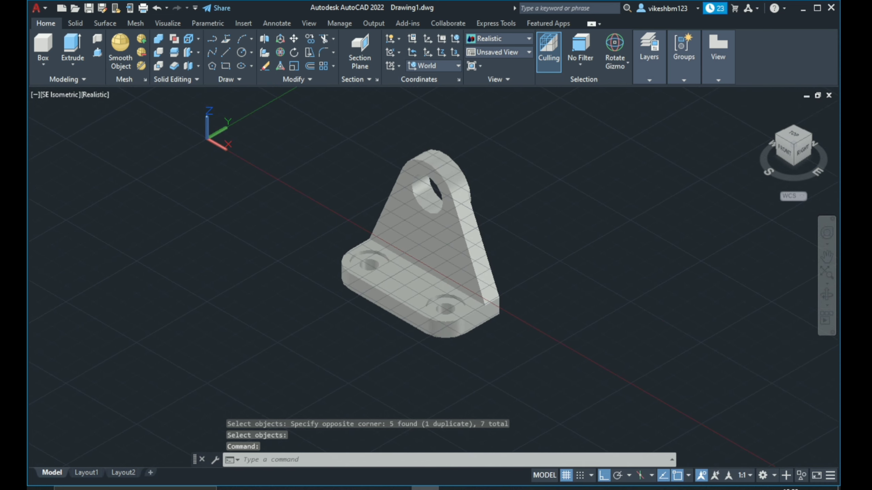
click(565, 477)
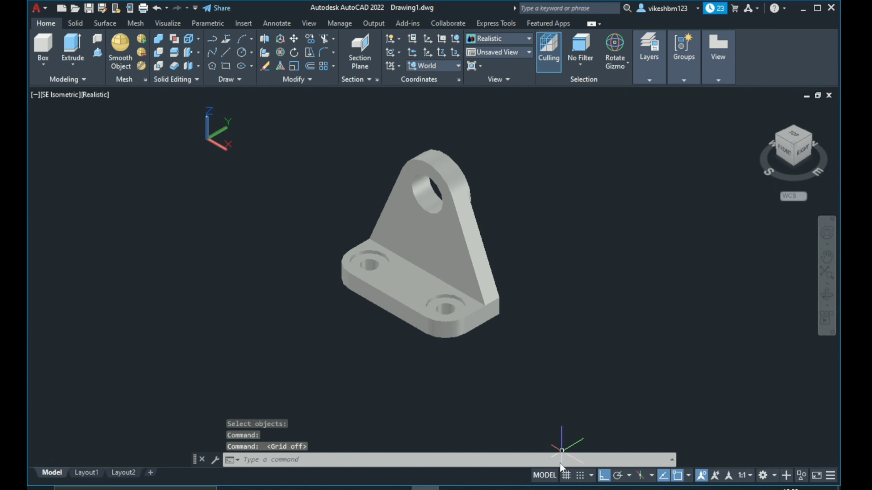
scroll(462, 363, up, 2)
scroll(462, 363, up, 3)
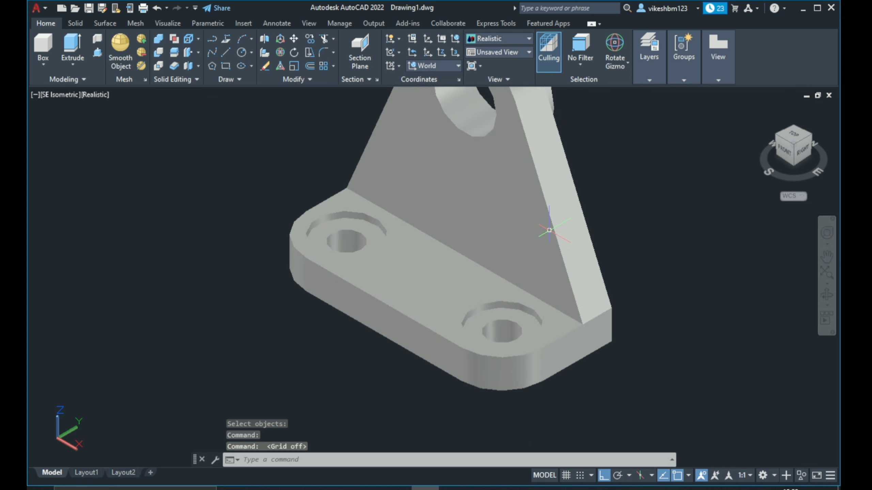
middle_drag(480, 309, 506, 272)
scroll(506, 272, down, 2)
key(Escape)
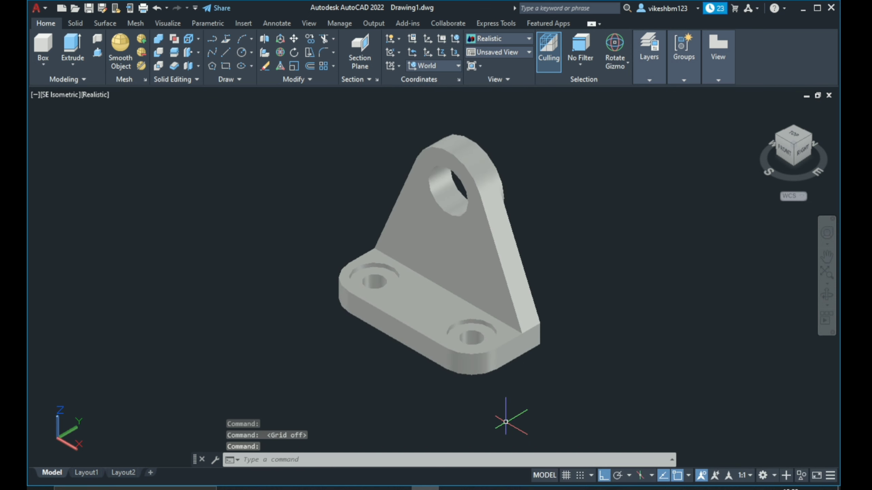
- Compare the bracket with the reference drawing again
key(alt+Tab)
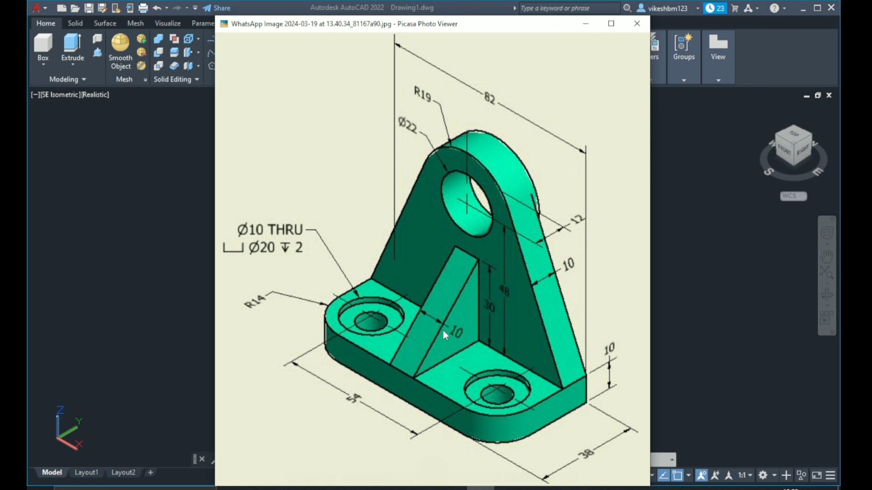
click(585, 25)
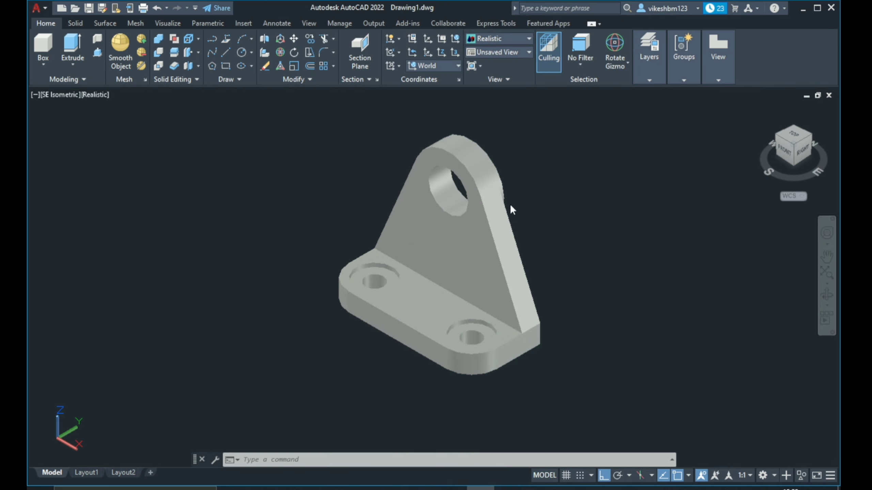
middle_drag(356, 220, 318, 229)
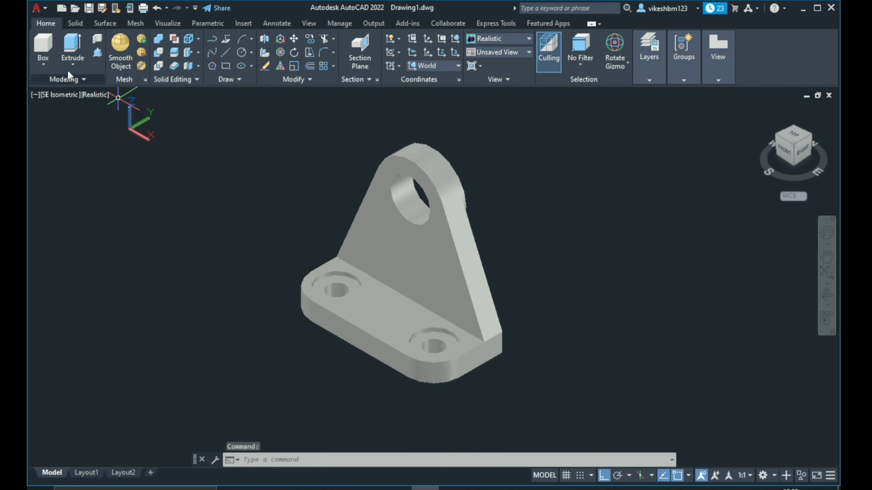
- Create a wedge 28 long, 10 wide and 30 high to the right of the bracket
click(42, 65)
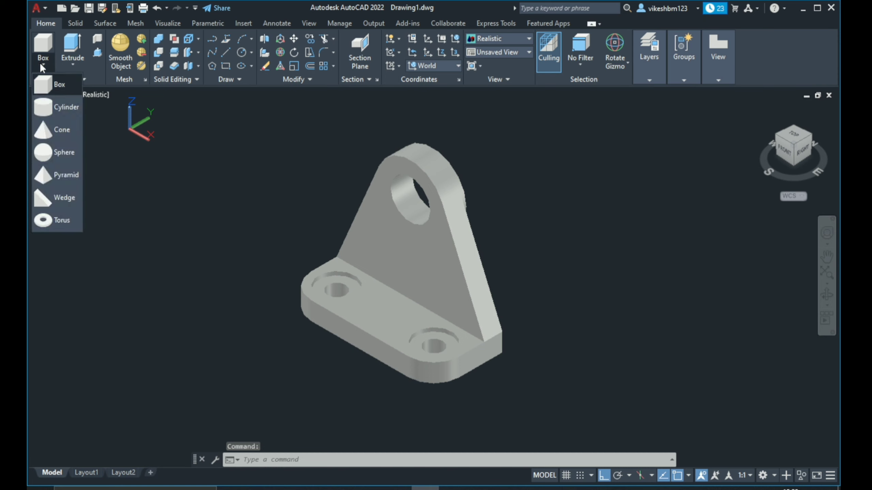
click(52, 194)
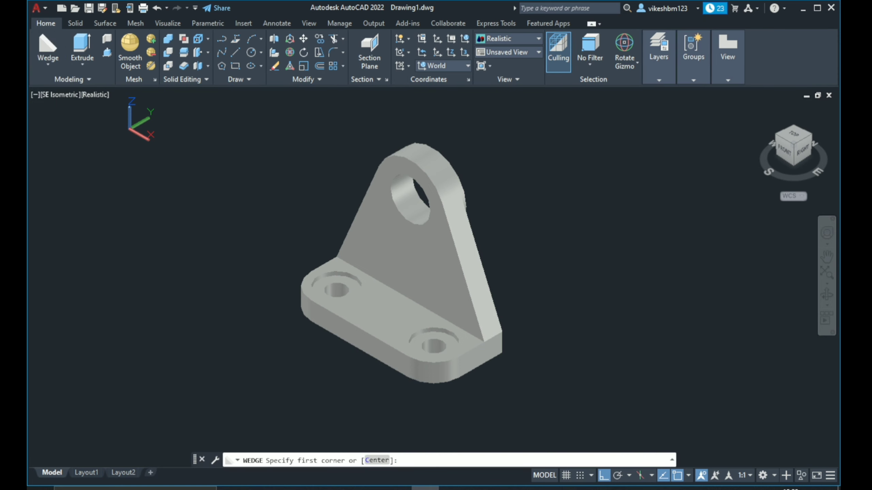
click(570, 240)
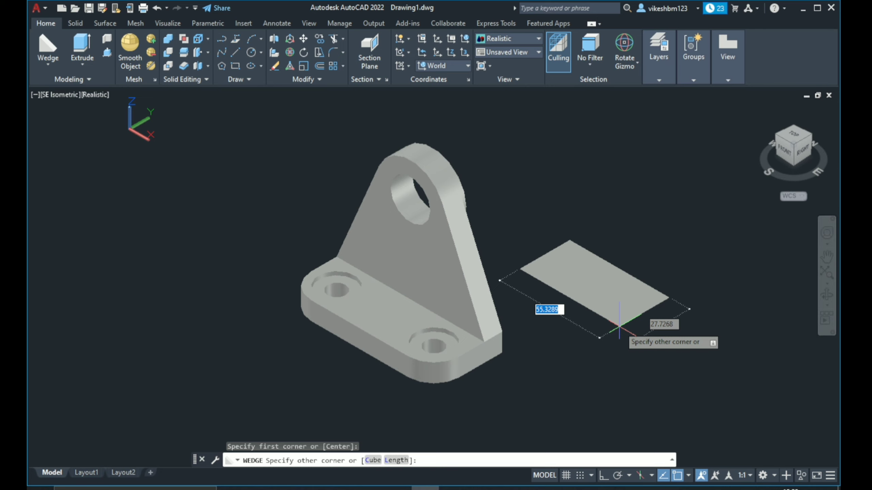
text(28)
key(Tab)
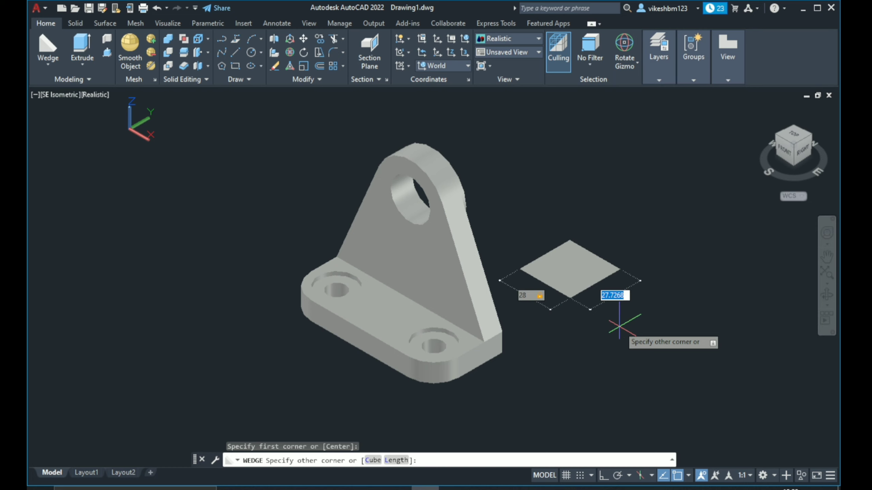
key(Return)
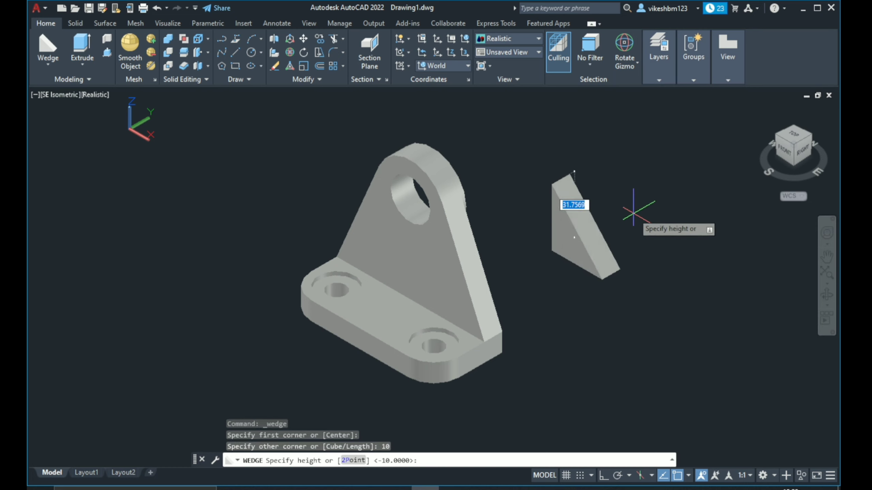
text(30)
key(Return)
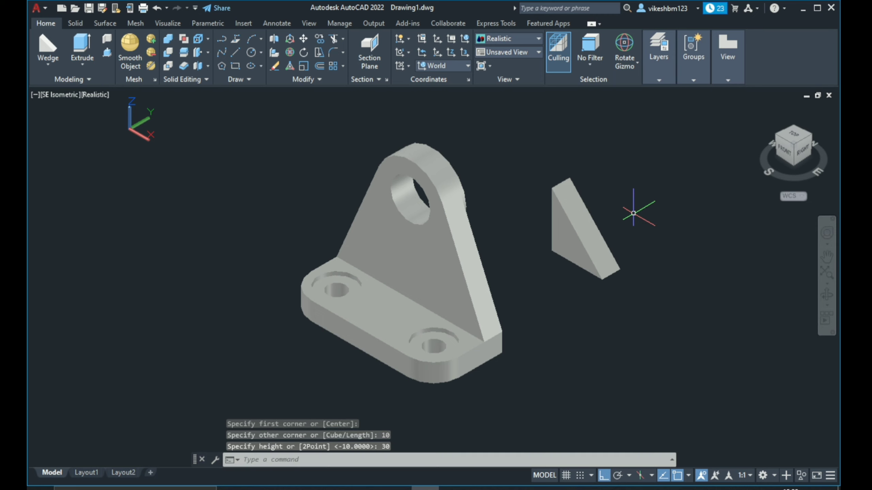
click(585, 235)
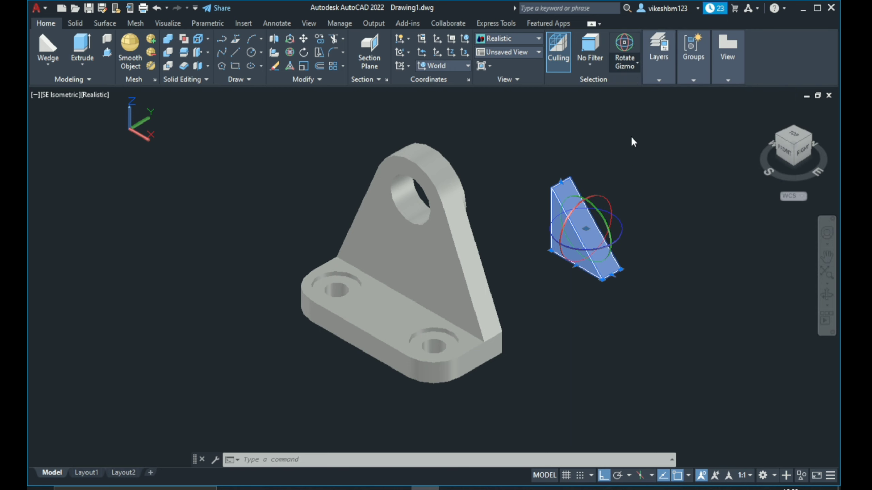
- Rotate the wedge with 3DROTATE about its vertical Z axis at its corner
key(Escape)
mouse_move(581, 224)
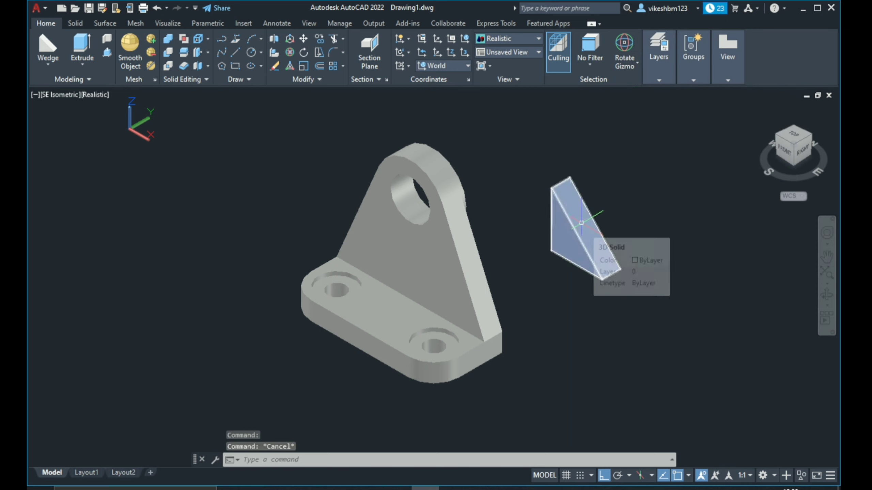
click(582, 223)
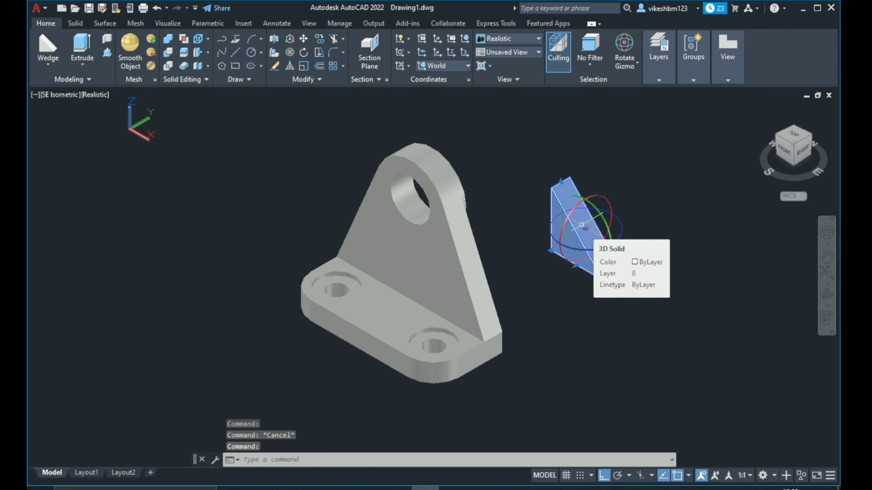
text(3DROTATE)
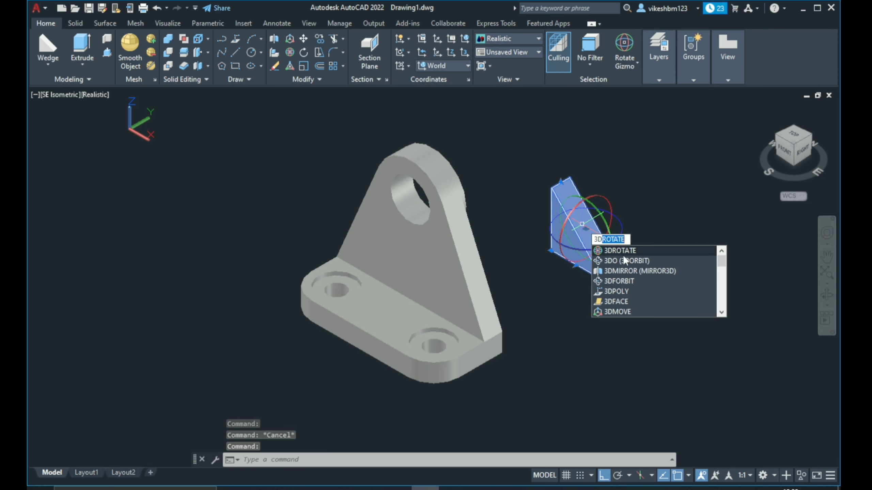
click(612, 251)
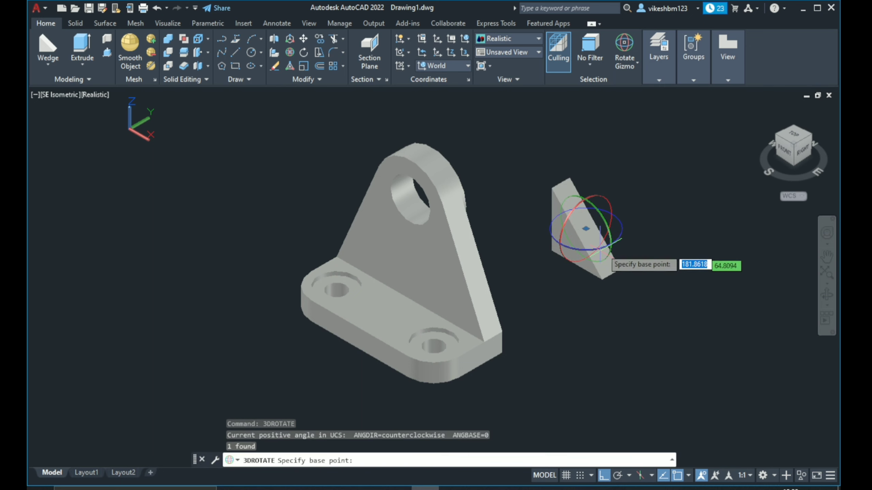
click(586, 228)
click(604, 245)
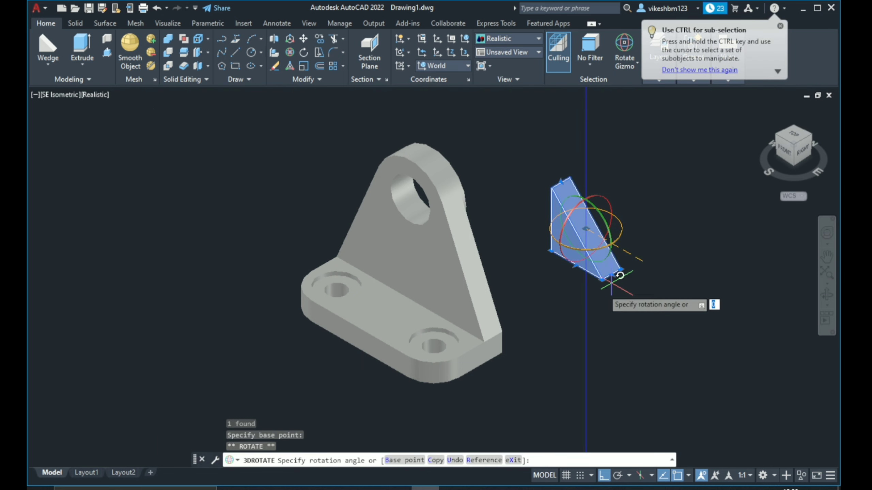
key(Return)
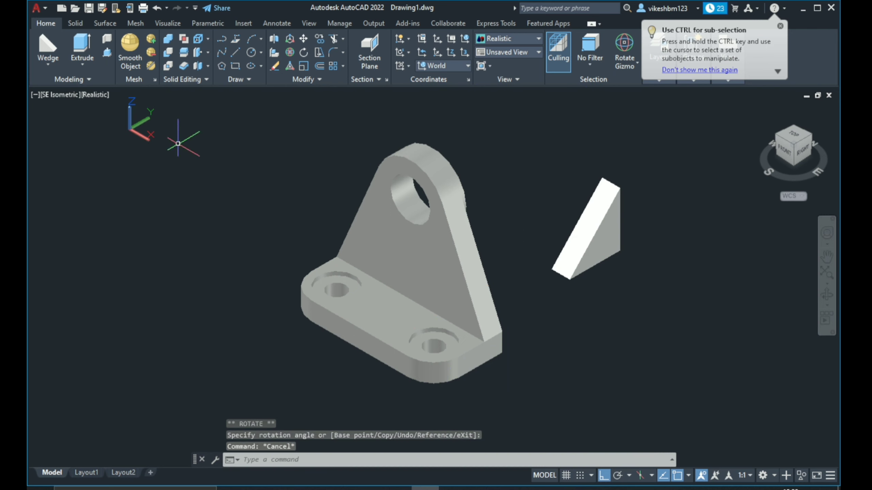
- Switch to 2D Wireframe and move the wedge by its corner onto the base against the upright
click(94, 94)
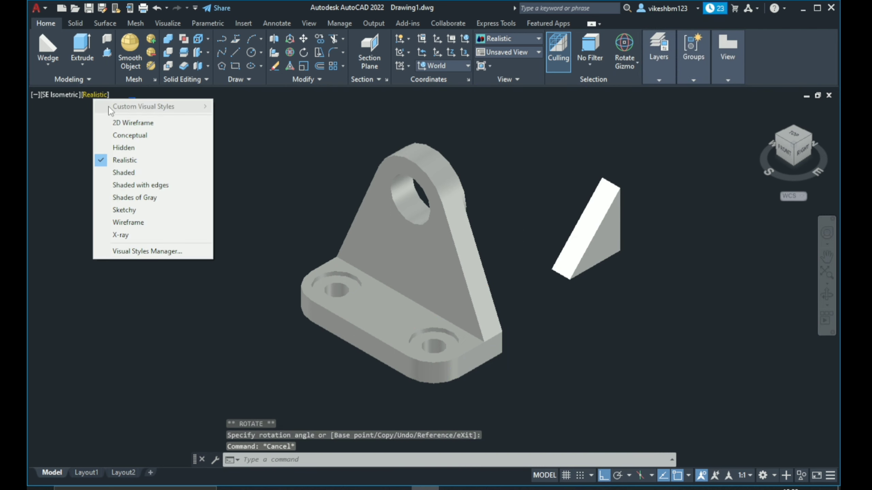
click(133, 123)
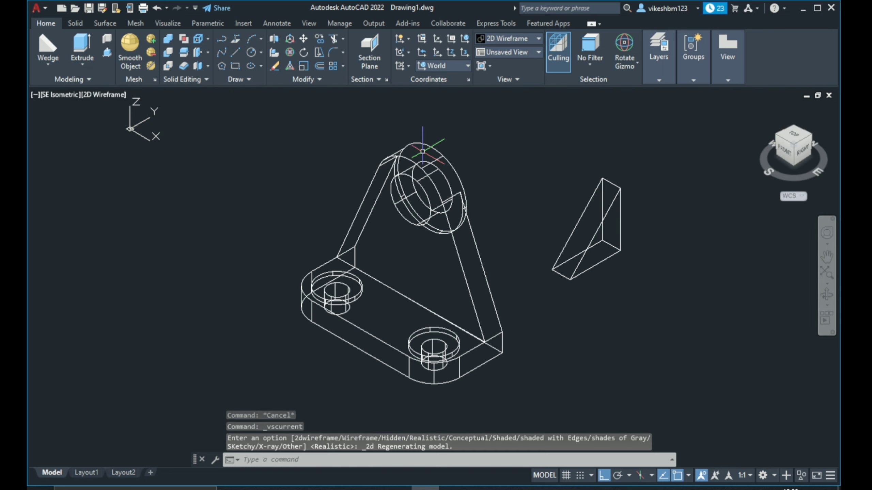
click(304, 41)
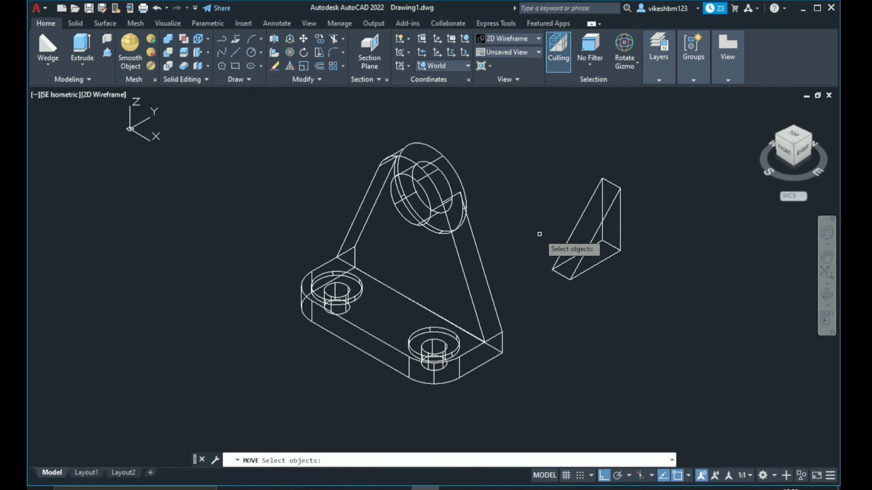
click(580, 256)
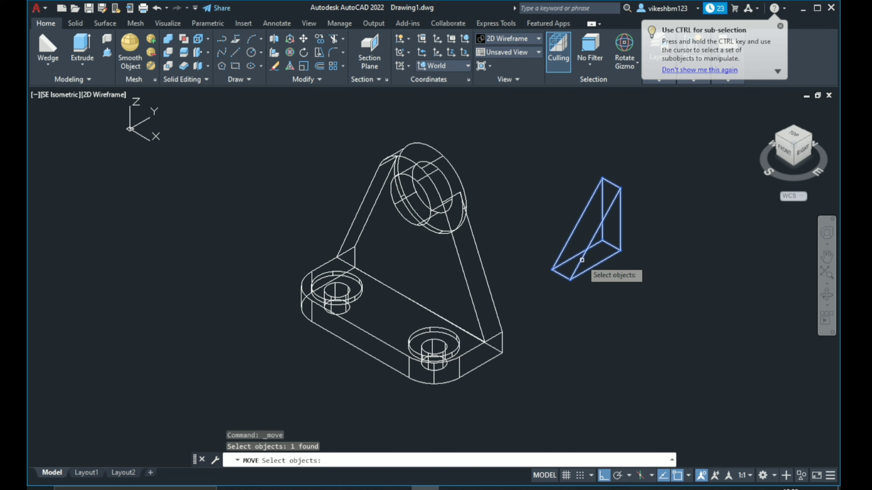
key(Return)
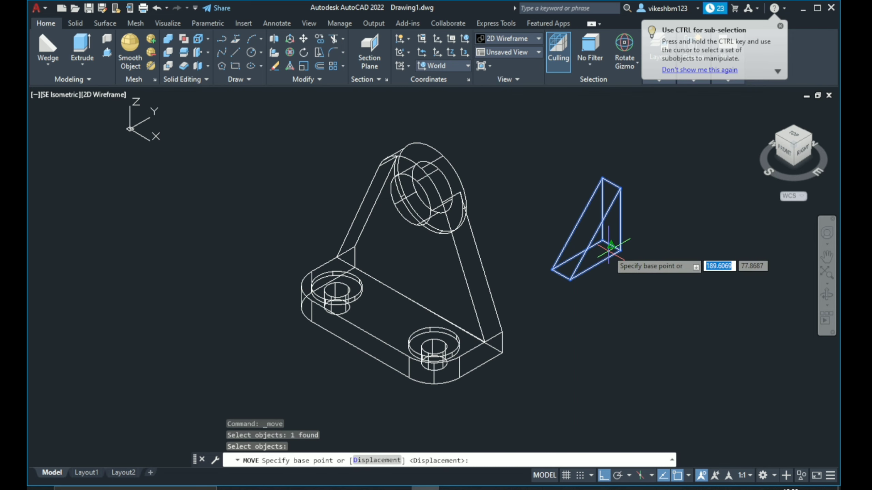
click(610, 244)
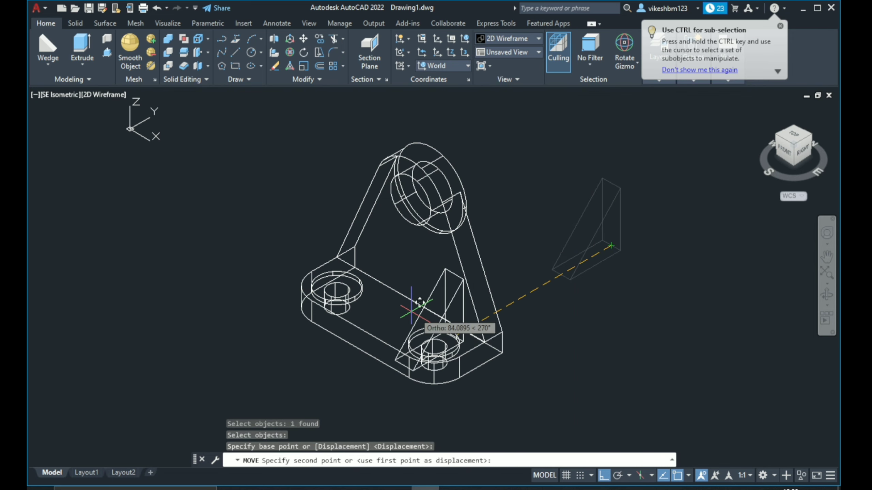
scroll(408, 301, up, 4)
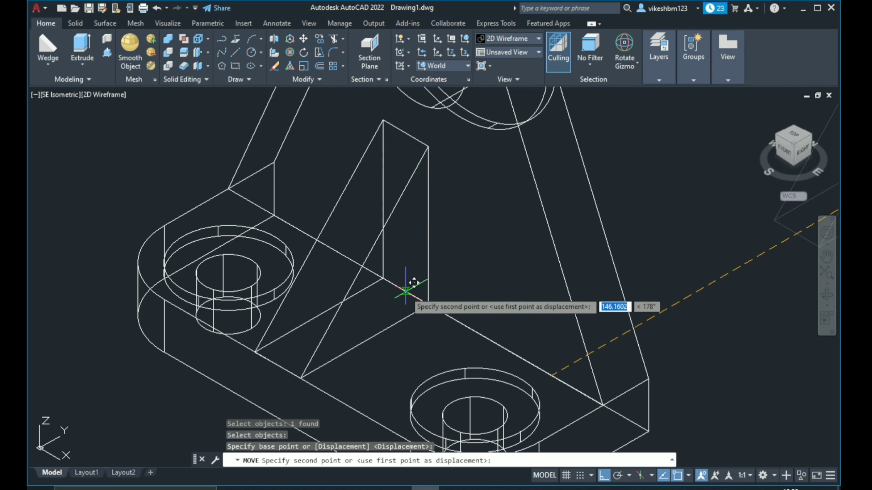
click(417, 295)
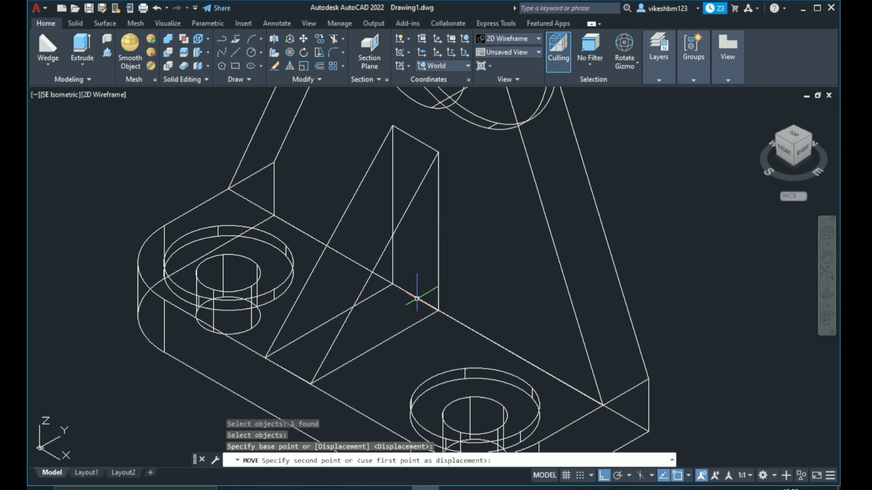
scroll(425, 266, down, 4)
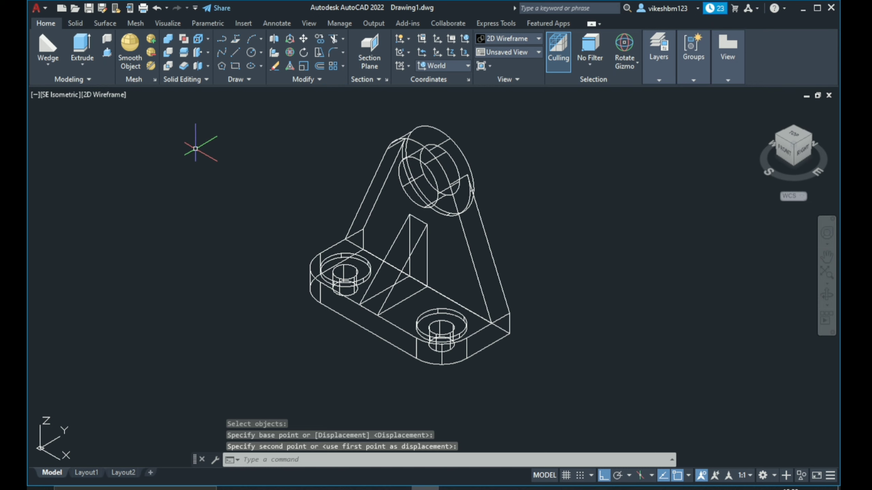
click(112, 95)
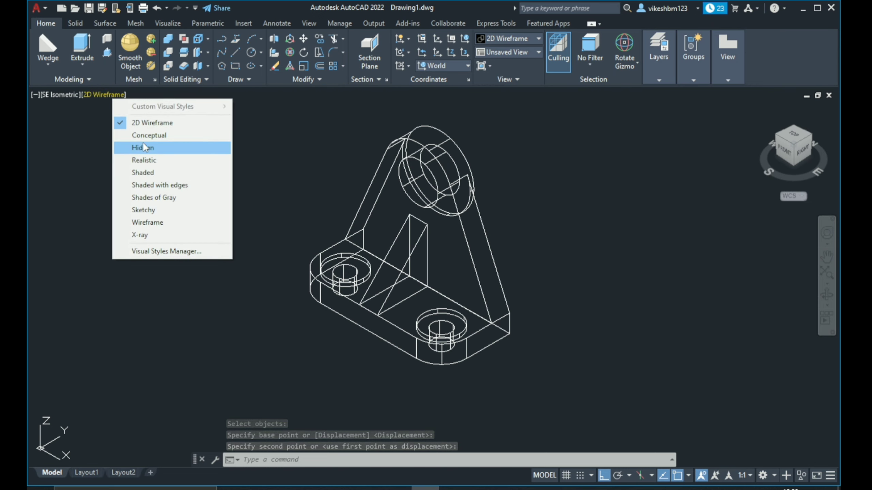
- Apply the Realistic visual style and union the wedge rib with the bracket body
click(146, 160)
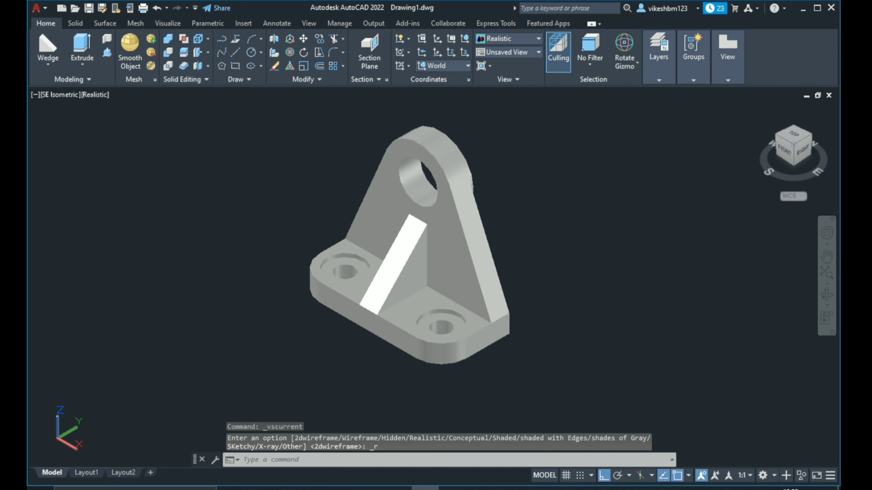
click(168, 38)
click(395, 271)
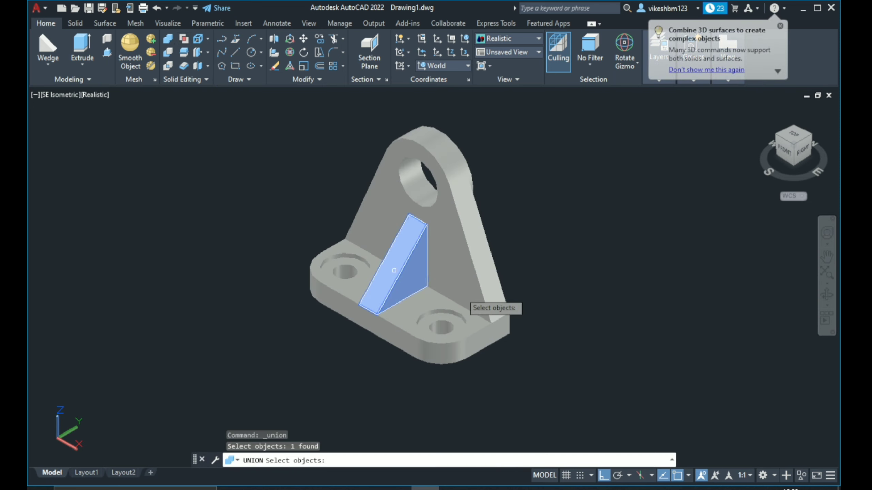
click(453, 276)
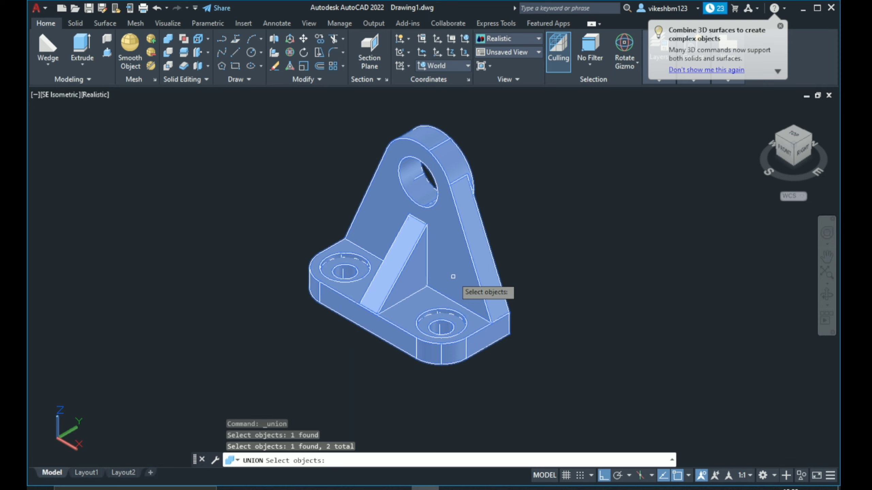
key(Return)
- Switch the workspace to Drafting & Annotation
scroll(448, 293, down, 1)
scroll(272, 165, up, 1)
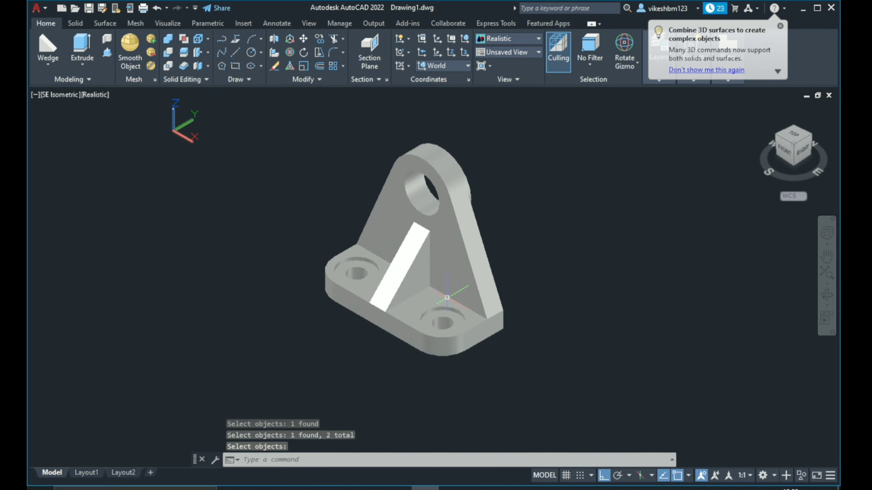
scroll(445, 261, up, 1)
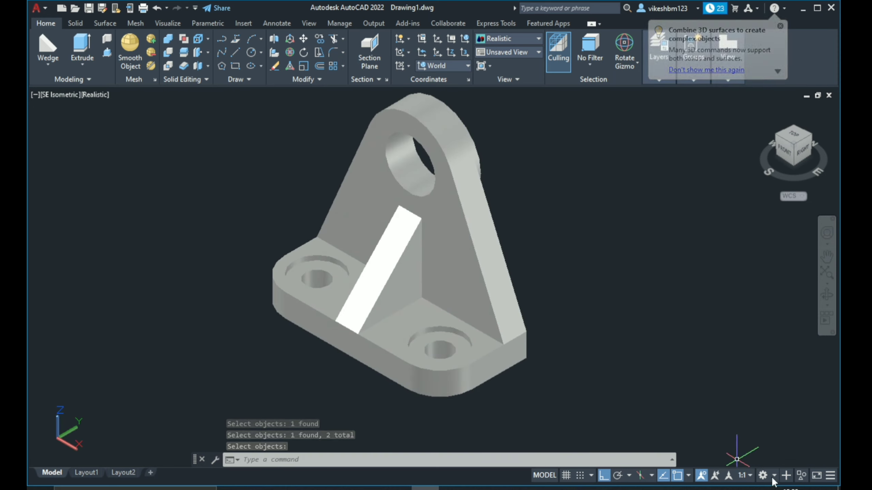
click(762, 475)
click(762, 389)
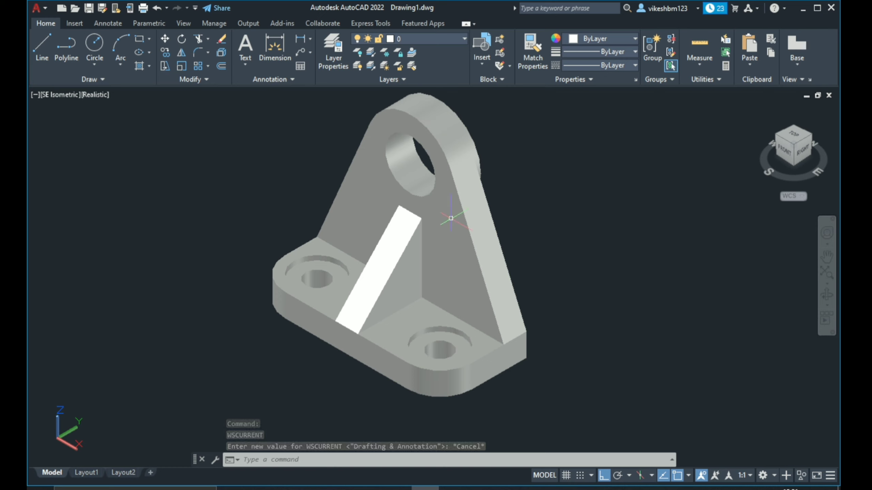
- Set the bracket solid's colour to Green in Properties, then clear the selection
click(421, 231)
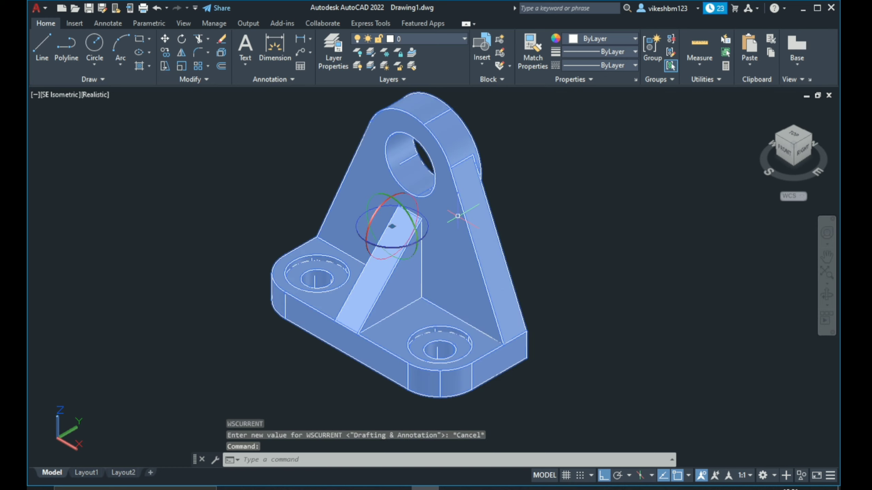
click(614, 40)
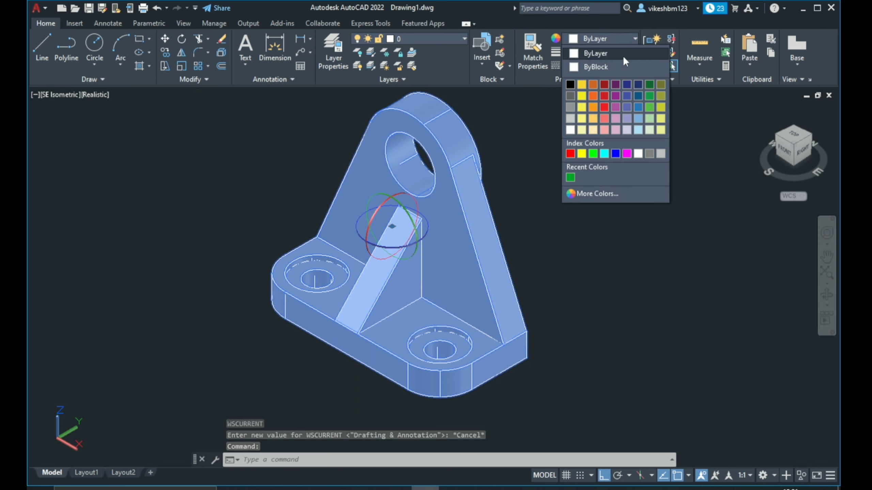
click(593, 154)
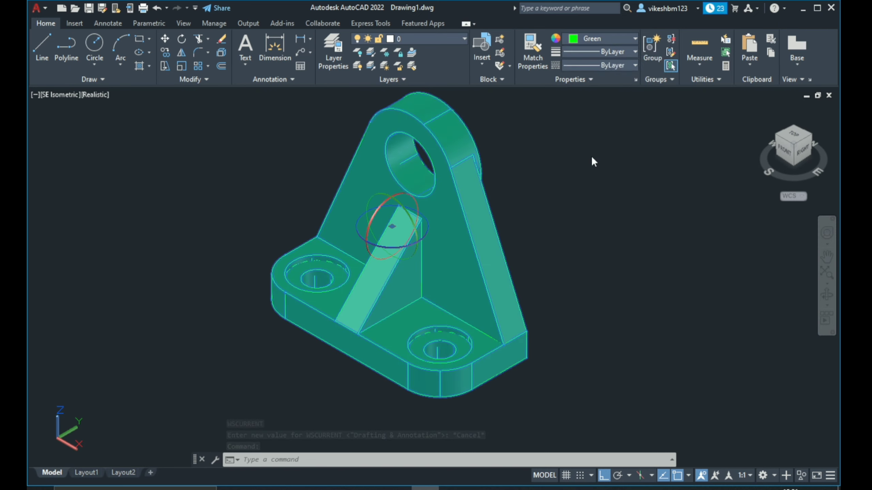
key(Escape)
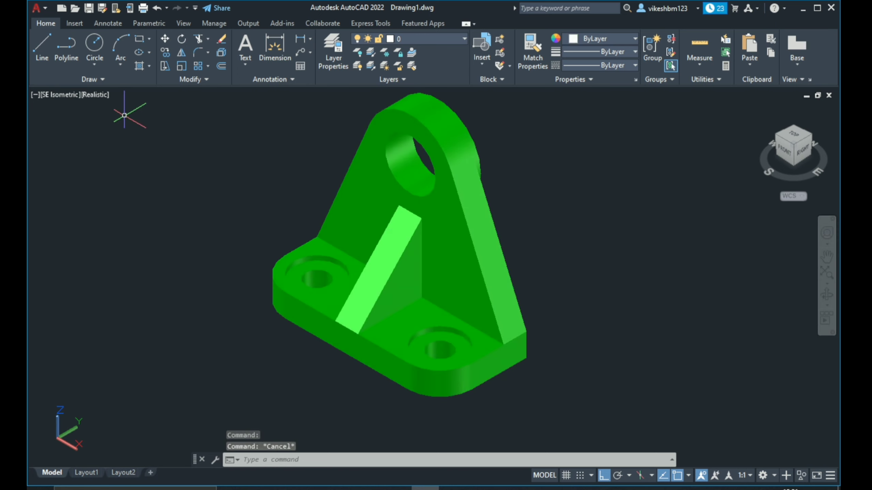
click(103, 95)
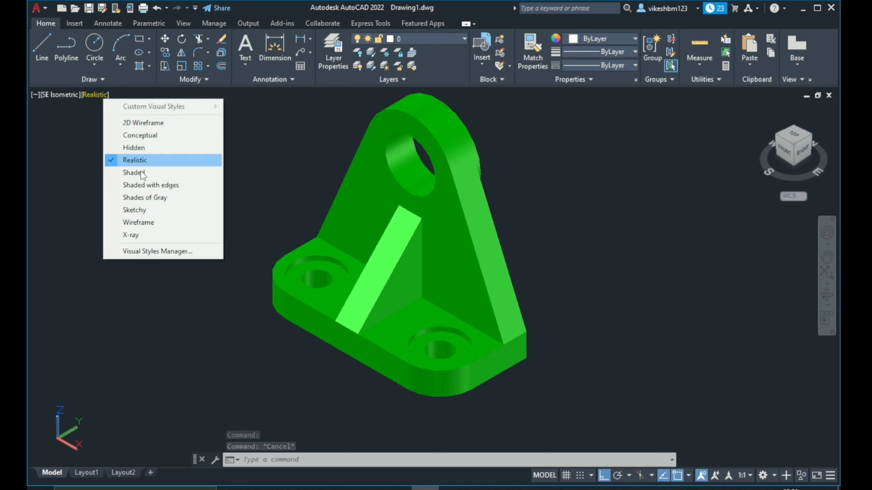
- Show the bracket Shaded with Edges in Clean Screen and orbit around it
click(147, 188)
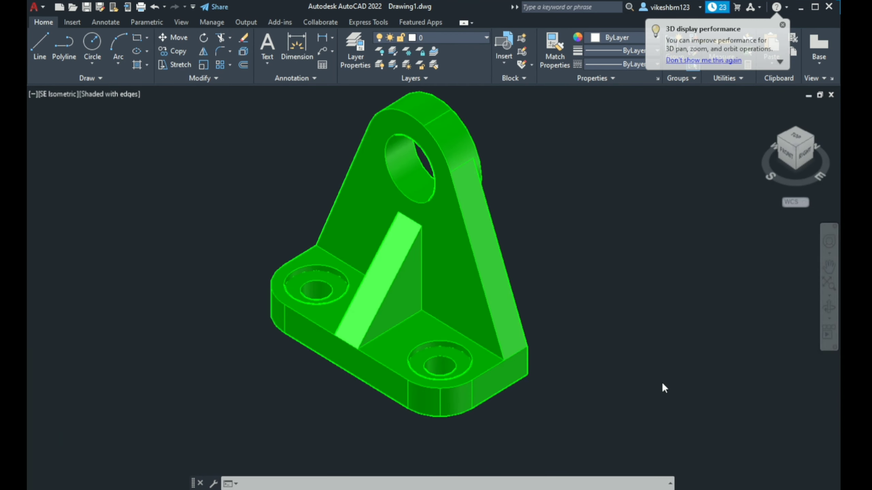
key(ctrl+0)
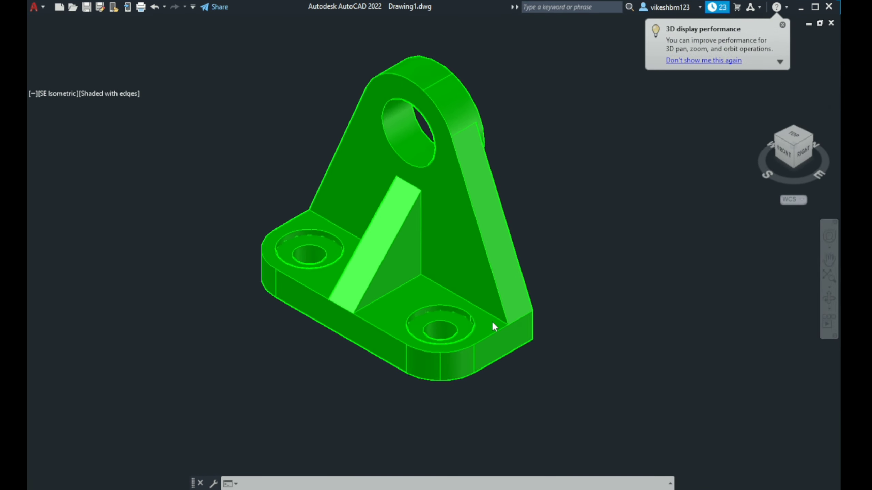
middle_drag(430, 343, 447, 376)
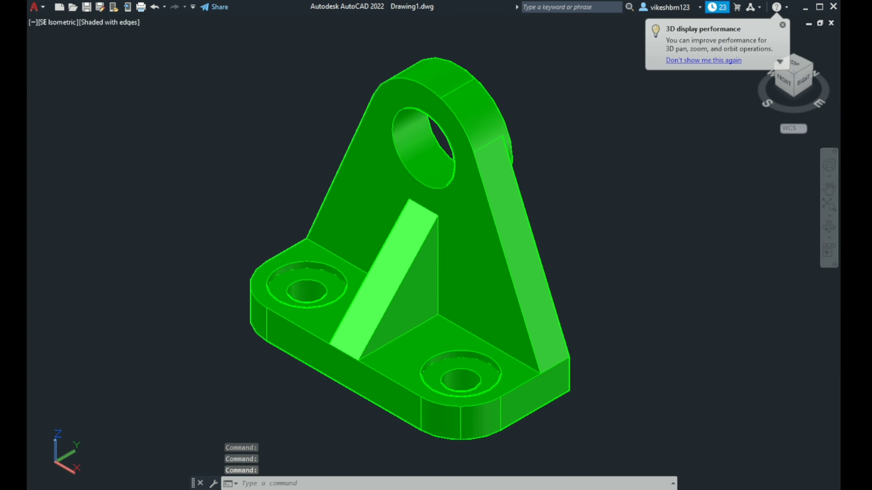
click(829, 228)
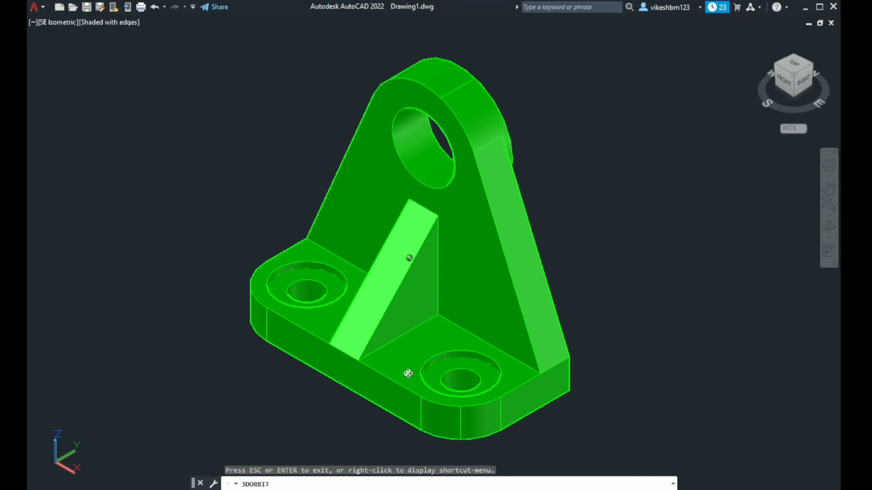
mouse_move(408, 374)
mouse_down()
mouse_move(667, 390)
mouse_move(564, 308)
mouse_move(496, 308)
mouse_move(584, 255)
mouse_move(571, 197)
mouse_move(535, 387)
mouse_move(473, 232)
mouse_move(483, 316)
mouse_move(574, 388)
mouse_up()
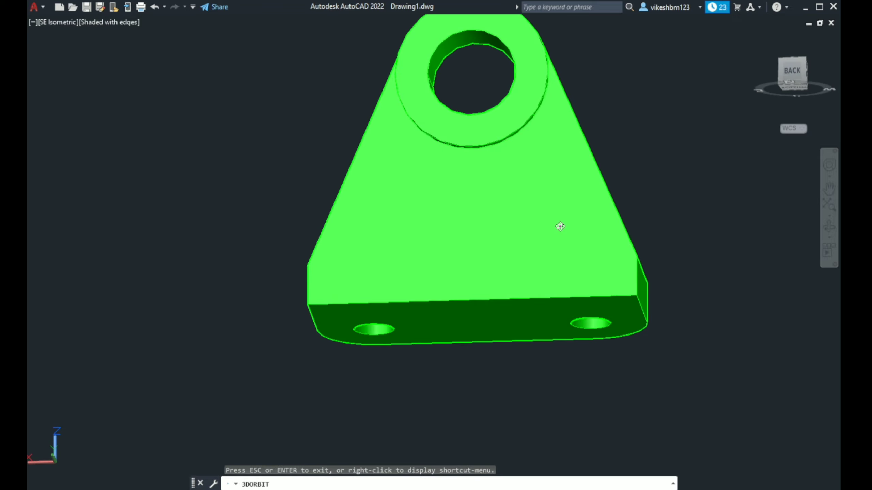
mouse_move(561, 224)
mouse_down()
mouse_move(404, 305)
mouse_move(220, 298)
mouse_up()
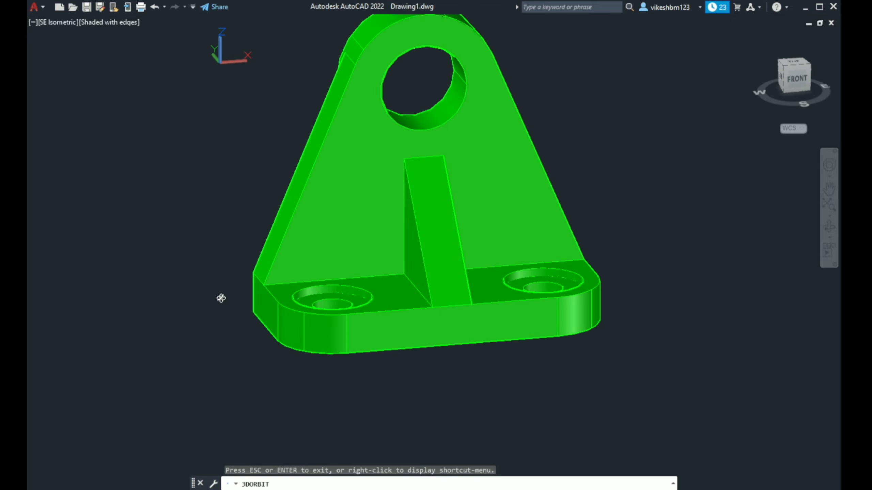
key(Escape)
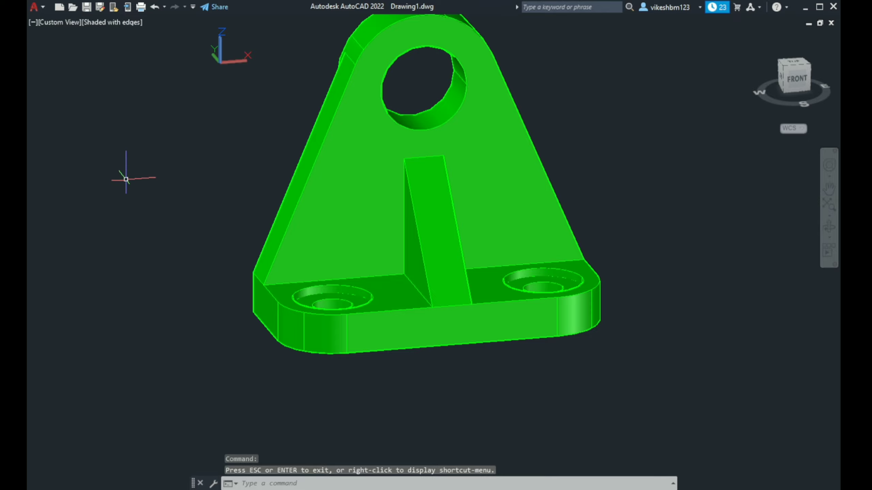
- Return to the SE Isometric view, zoomed in and centred on the bracket
click(62, 25)
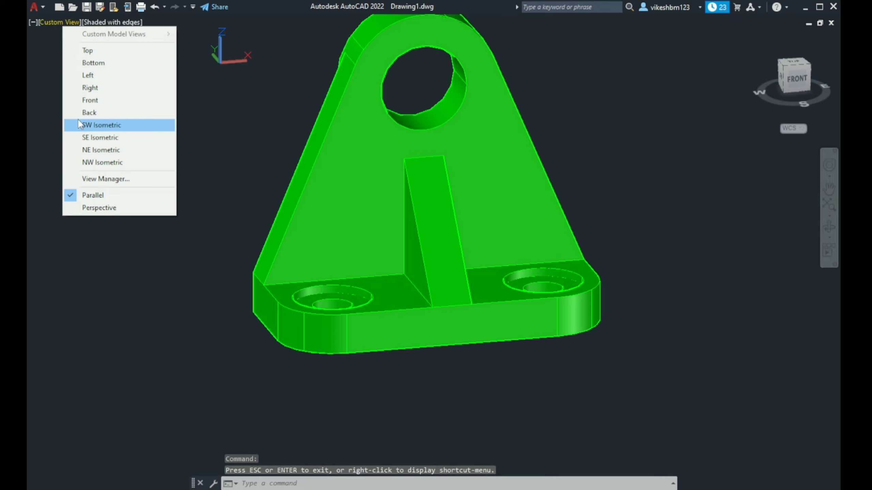
click(82, 135)
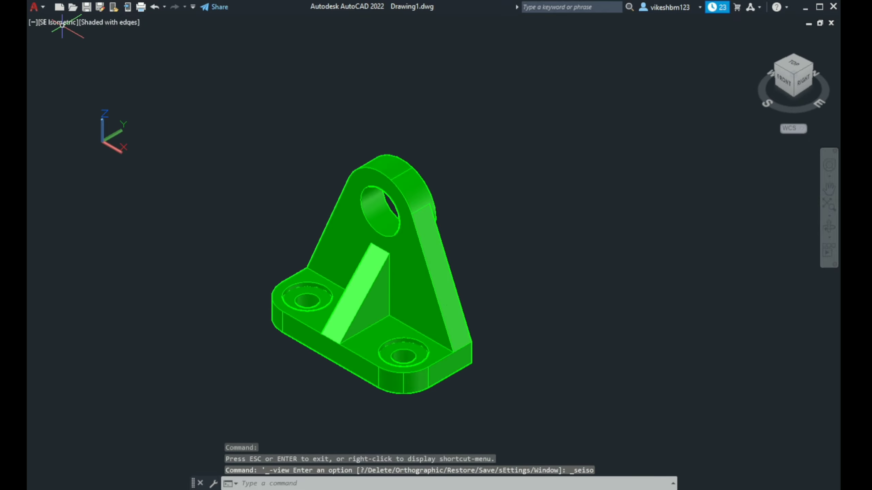
scroll(449, 278, up, 3)
middle_drag(410, 308, 556, 288)
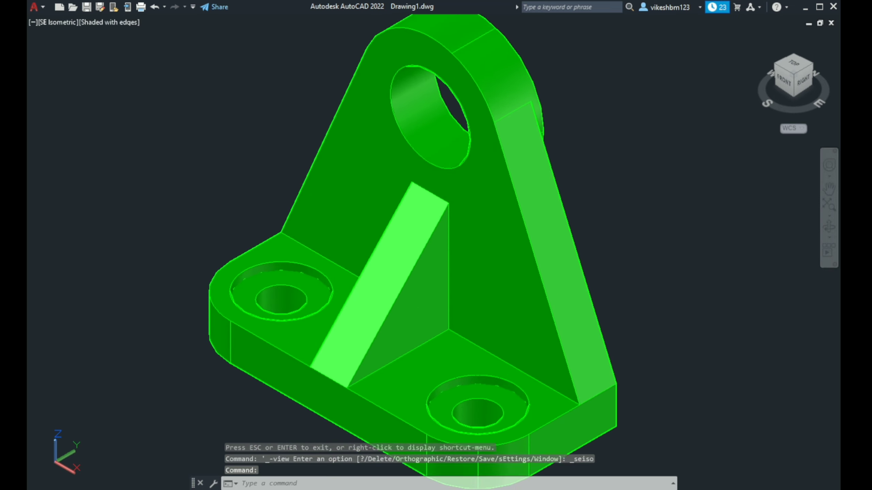